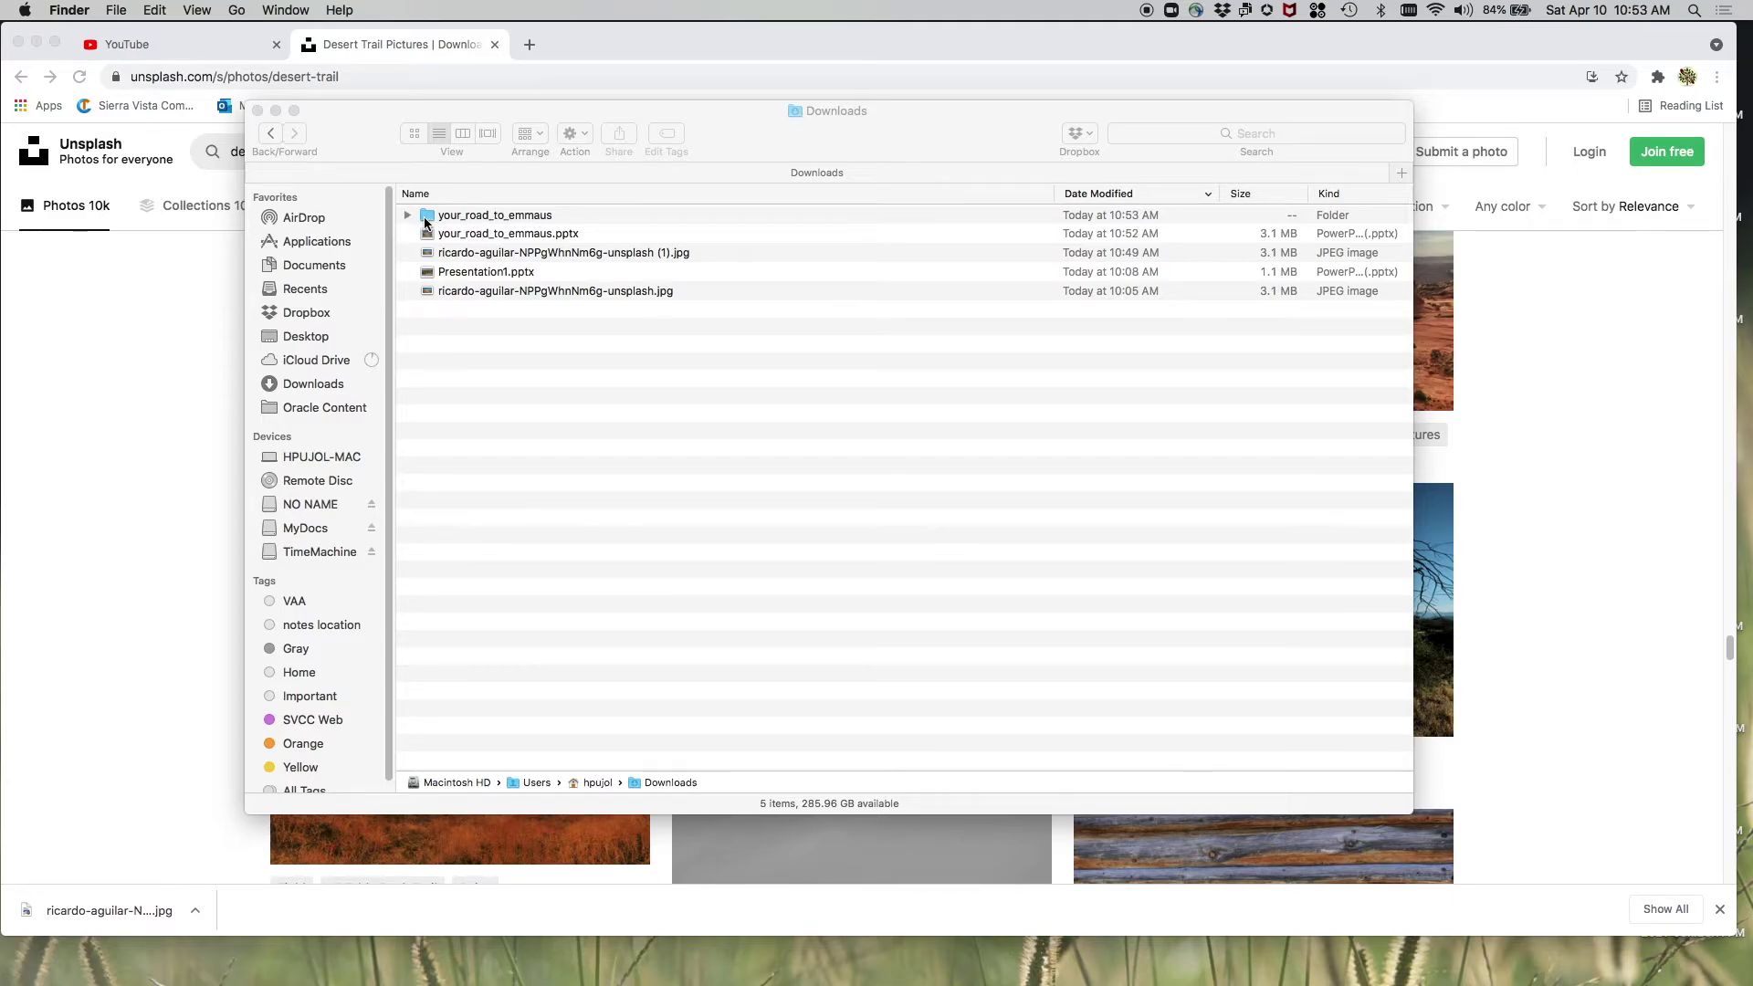
- Expand the your_road_to_emmaus folder in Downloads and open Slide1.jpeg in Preview
left_click(406, 215)
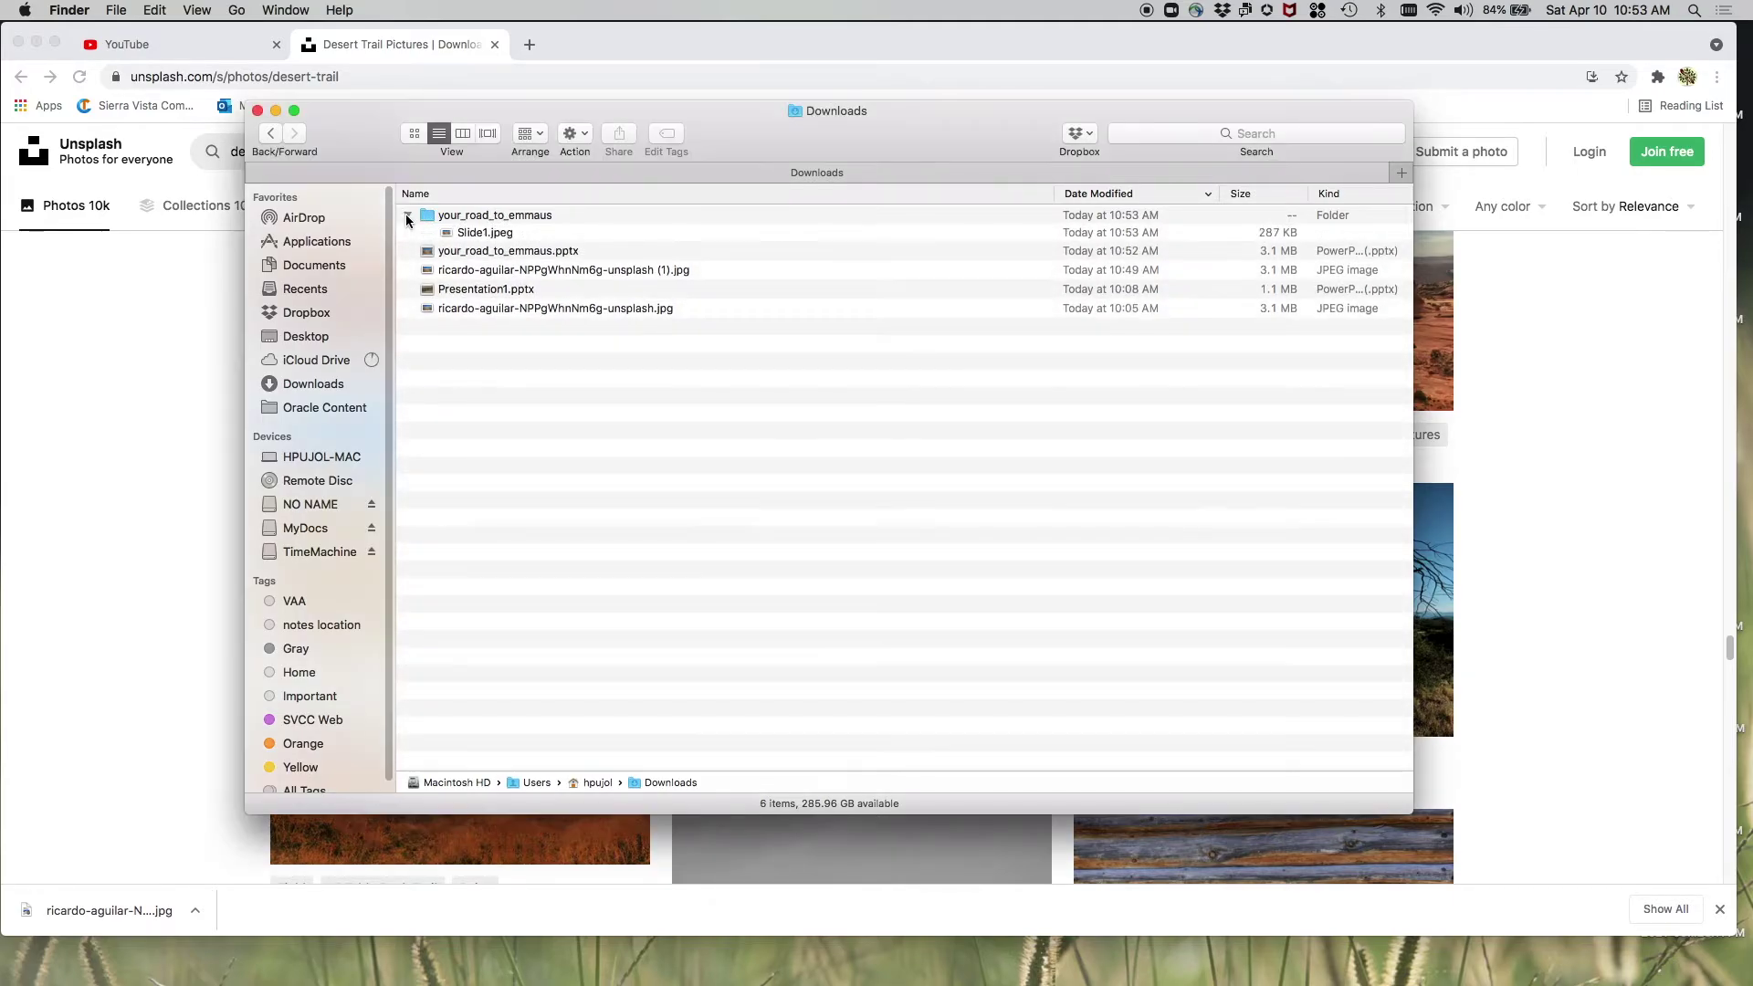
left_click(505, 235)
double_click(505, 235)
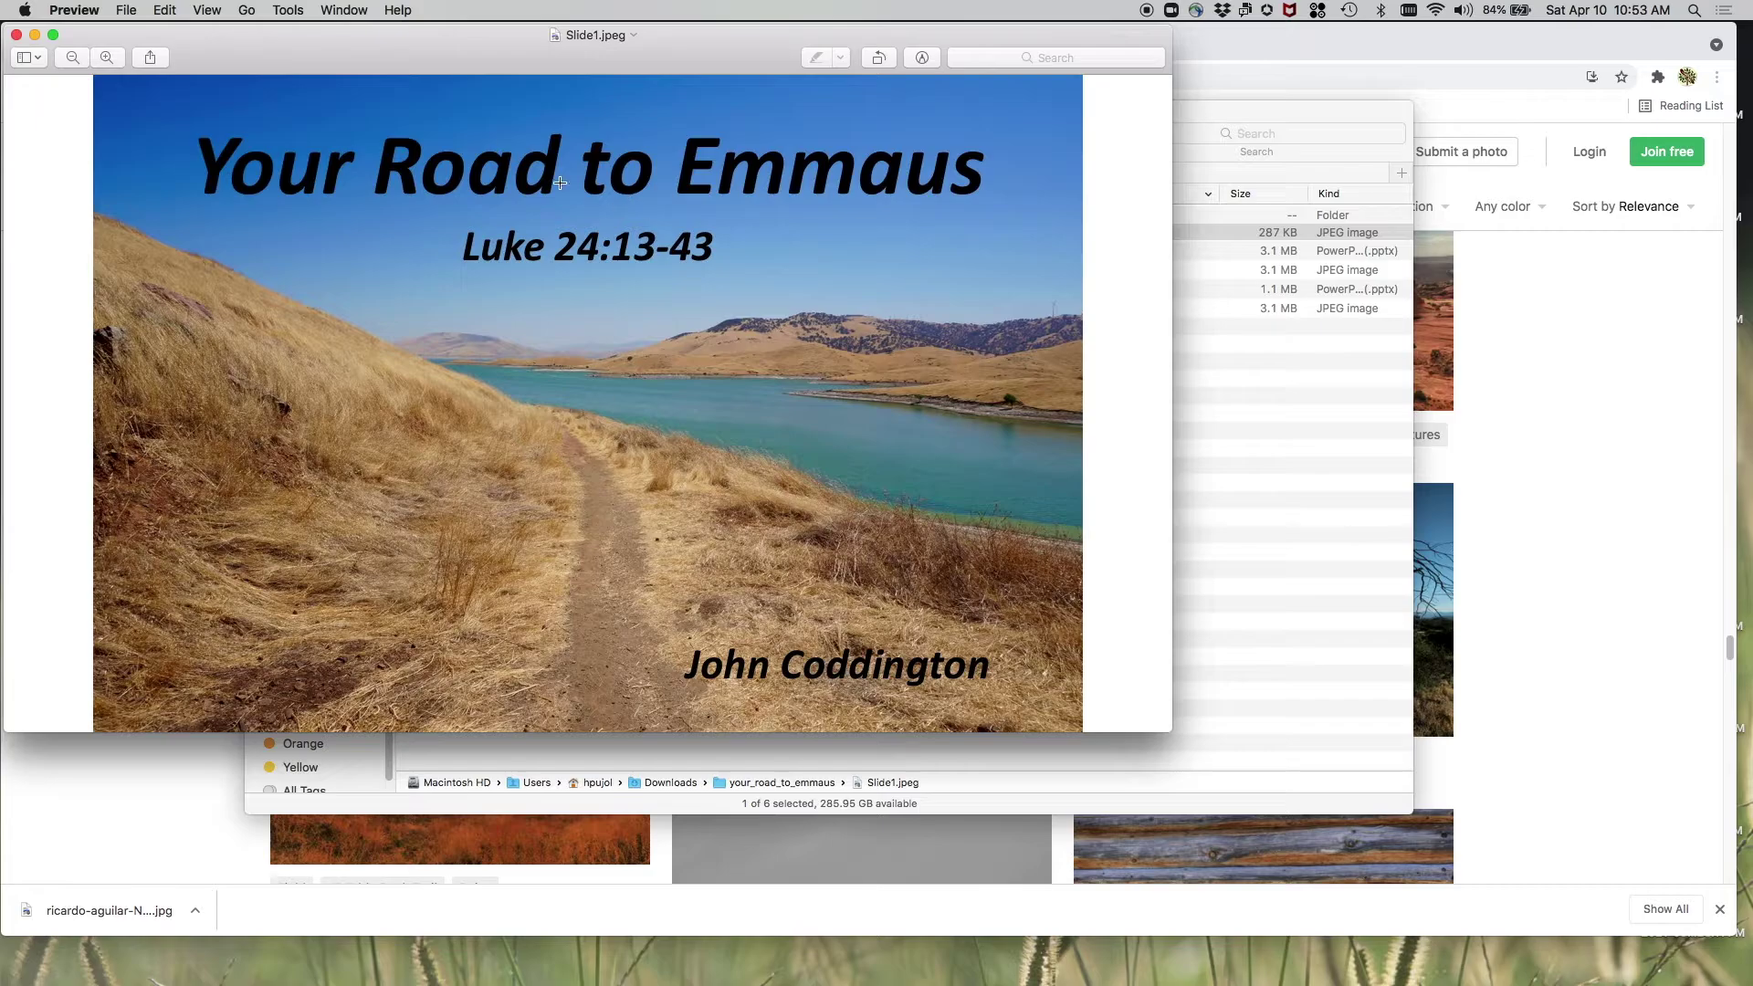
left_click_drag(685, 45, 790, 59)
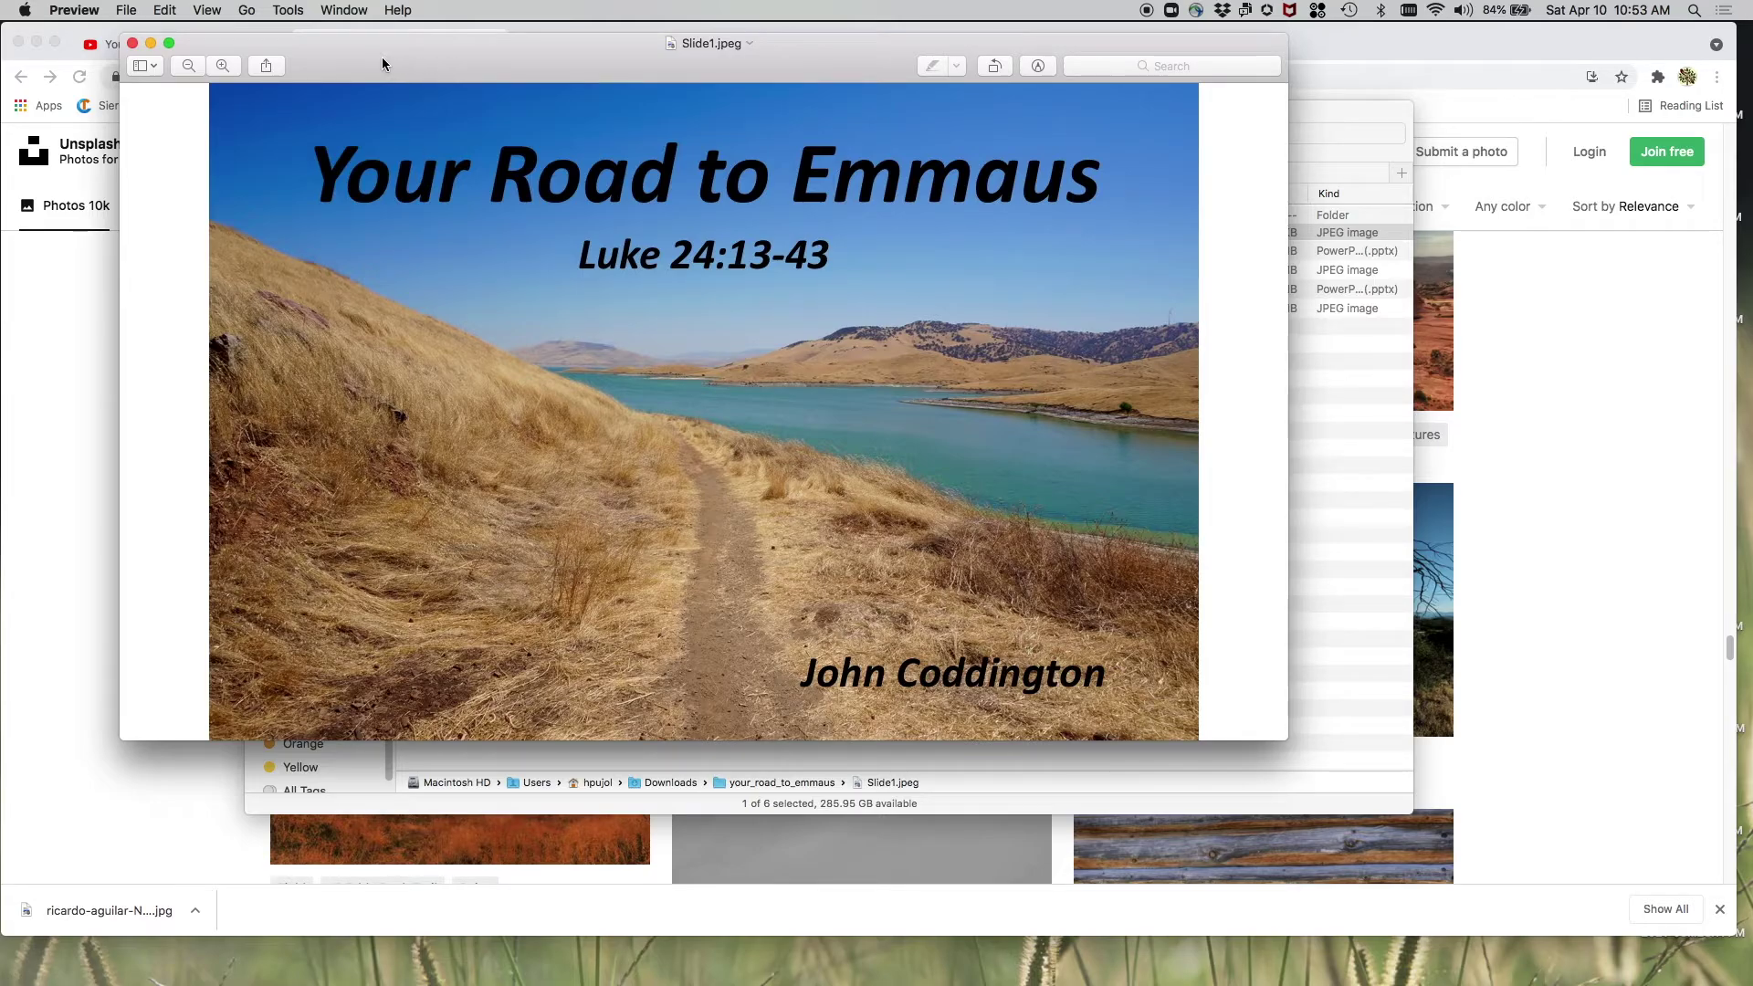
left_click(293, 11)
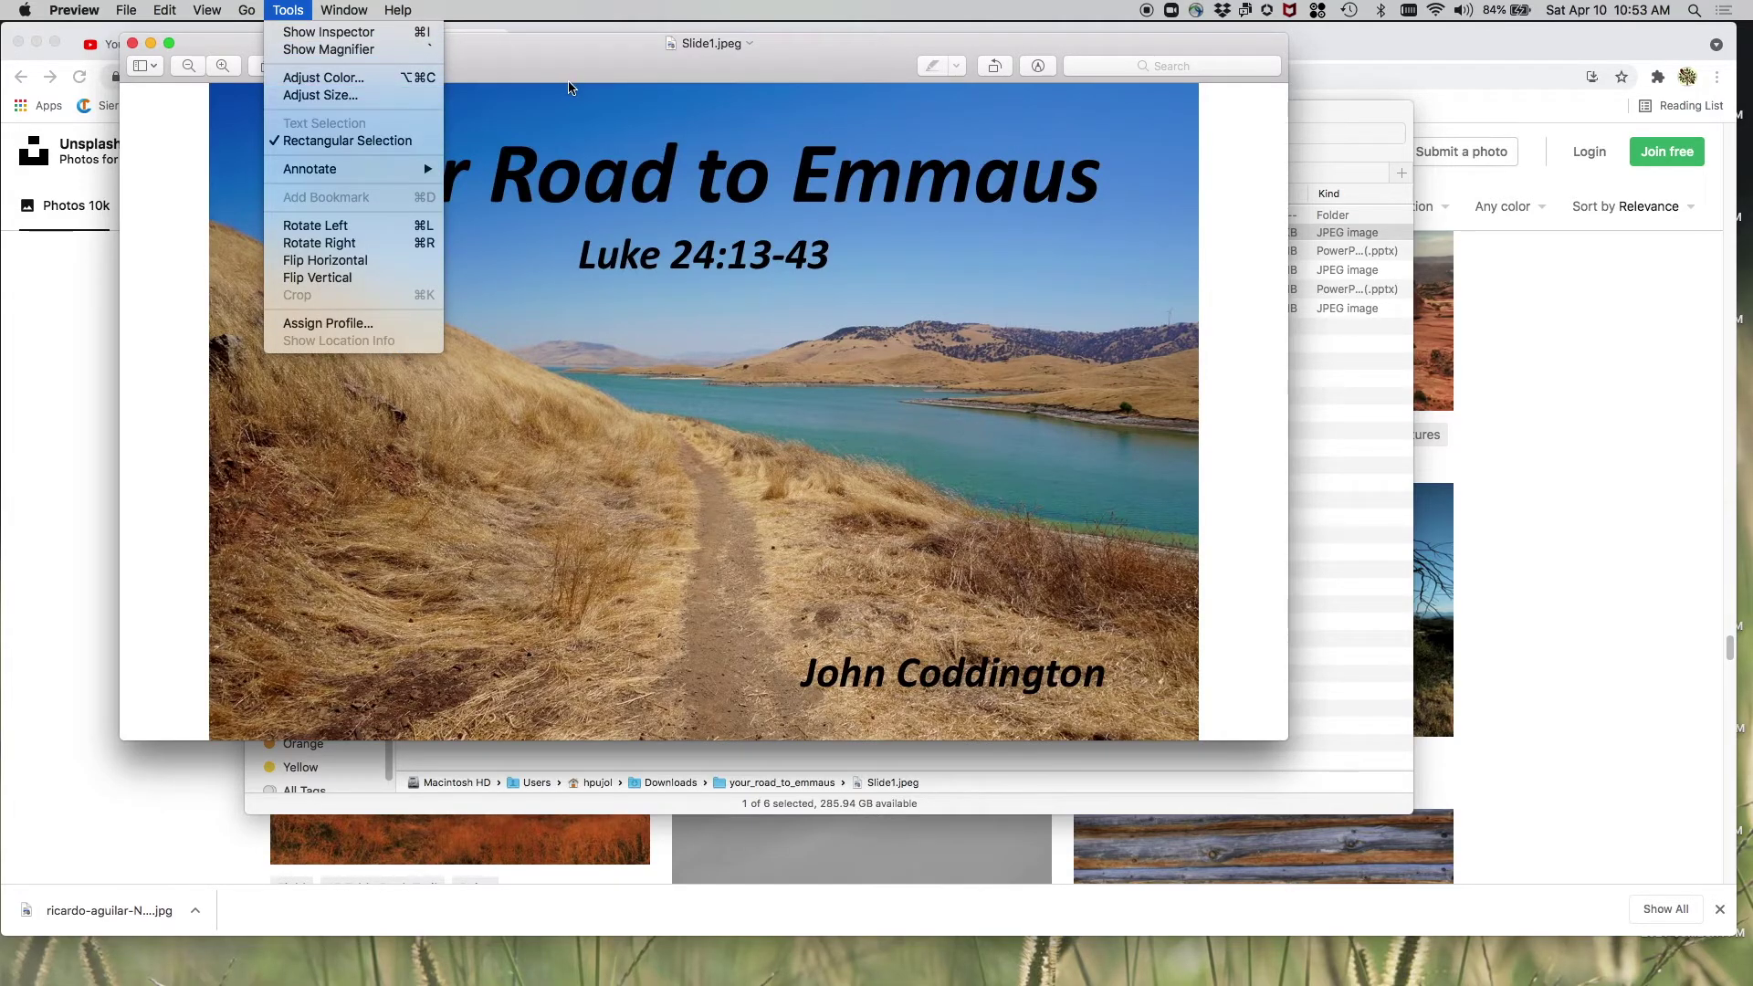
left_click(288, 11)
left_click(133, 43)
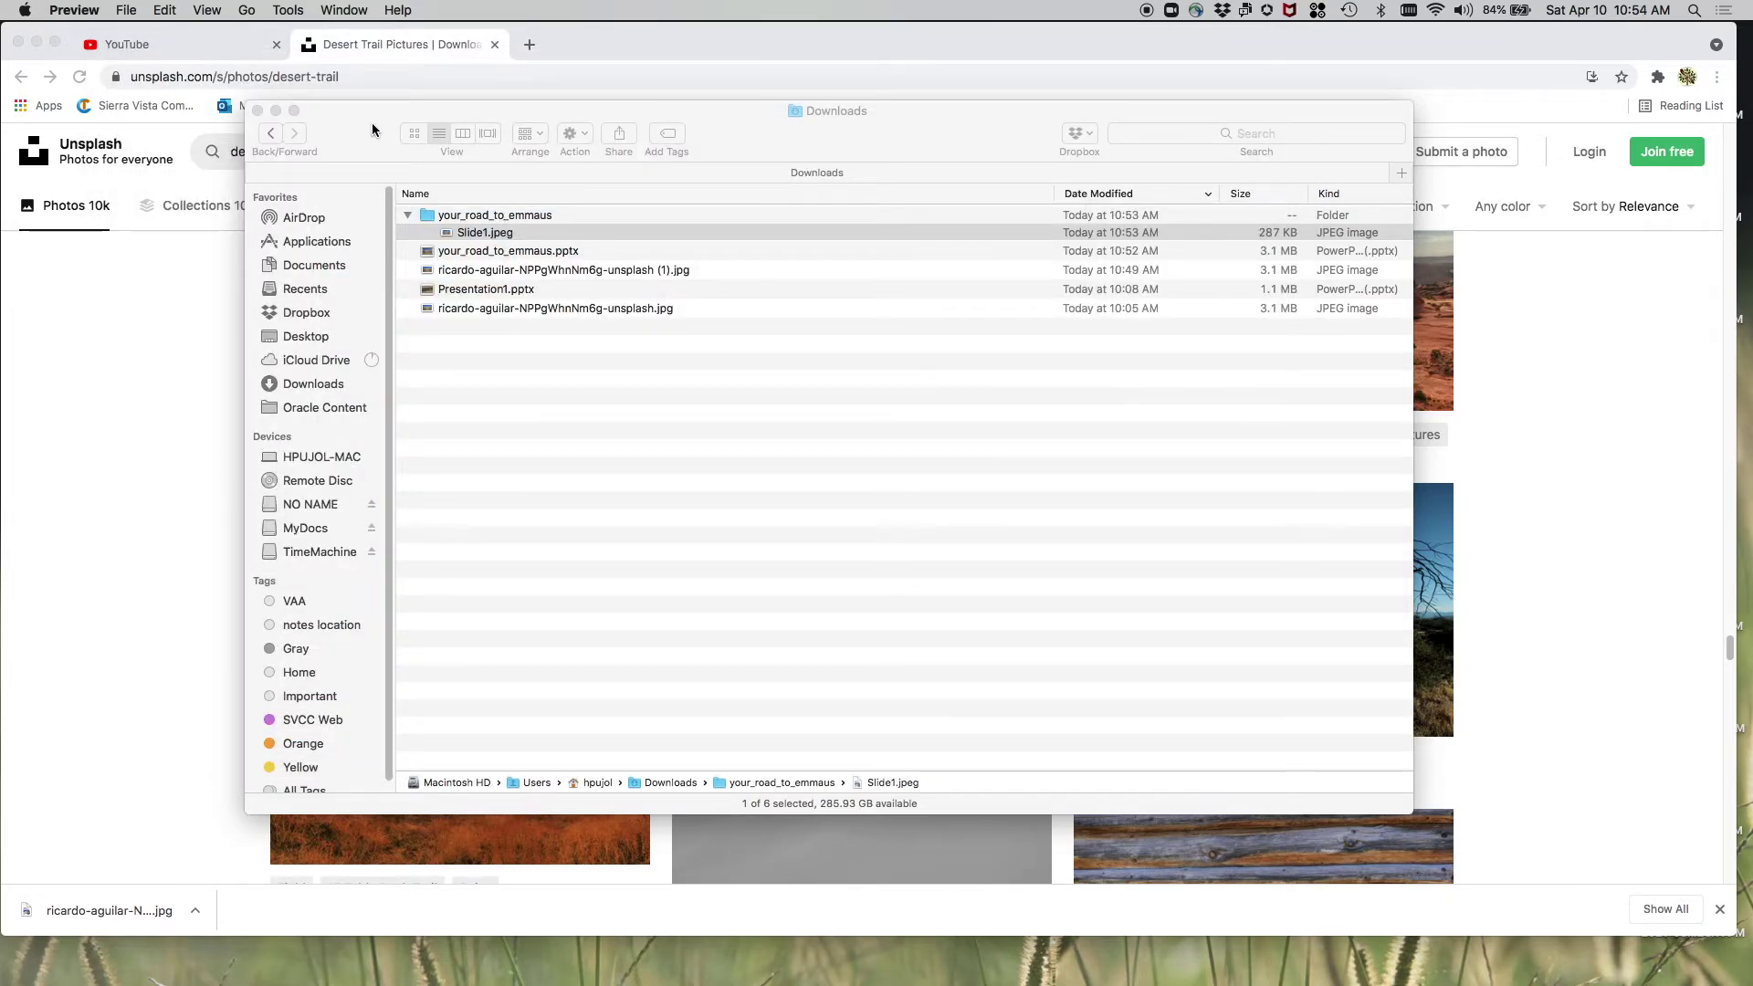
- Switch to the YouTube tab, check the signed-in channel, and choose Create > Go live
left_click_drag(371, 117, 323, 135)
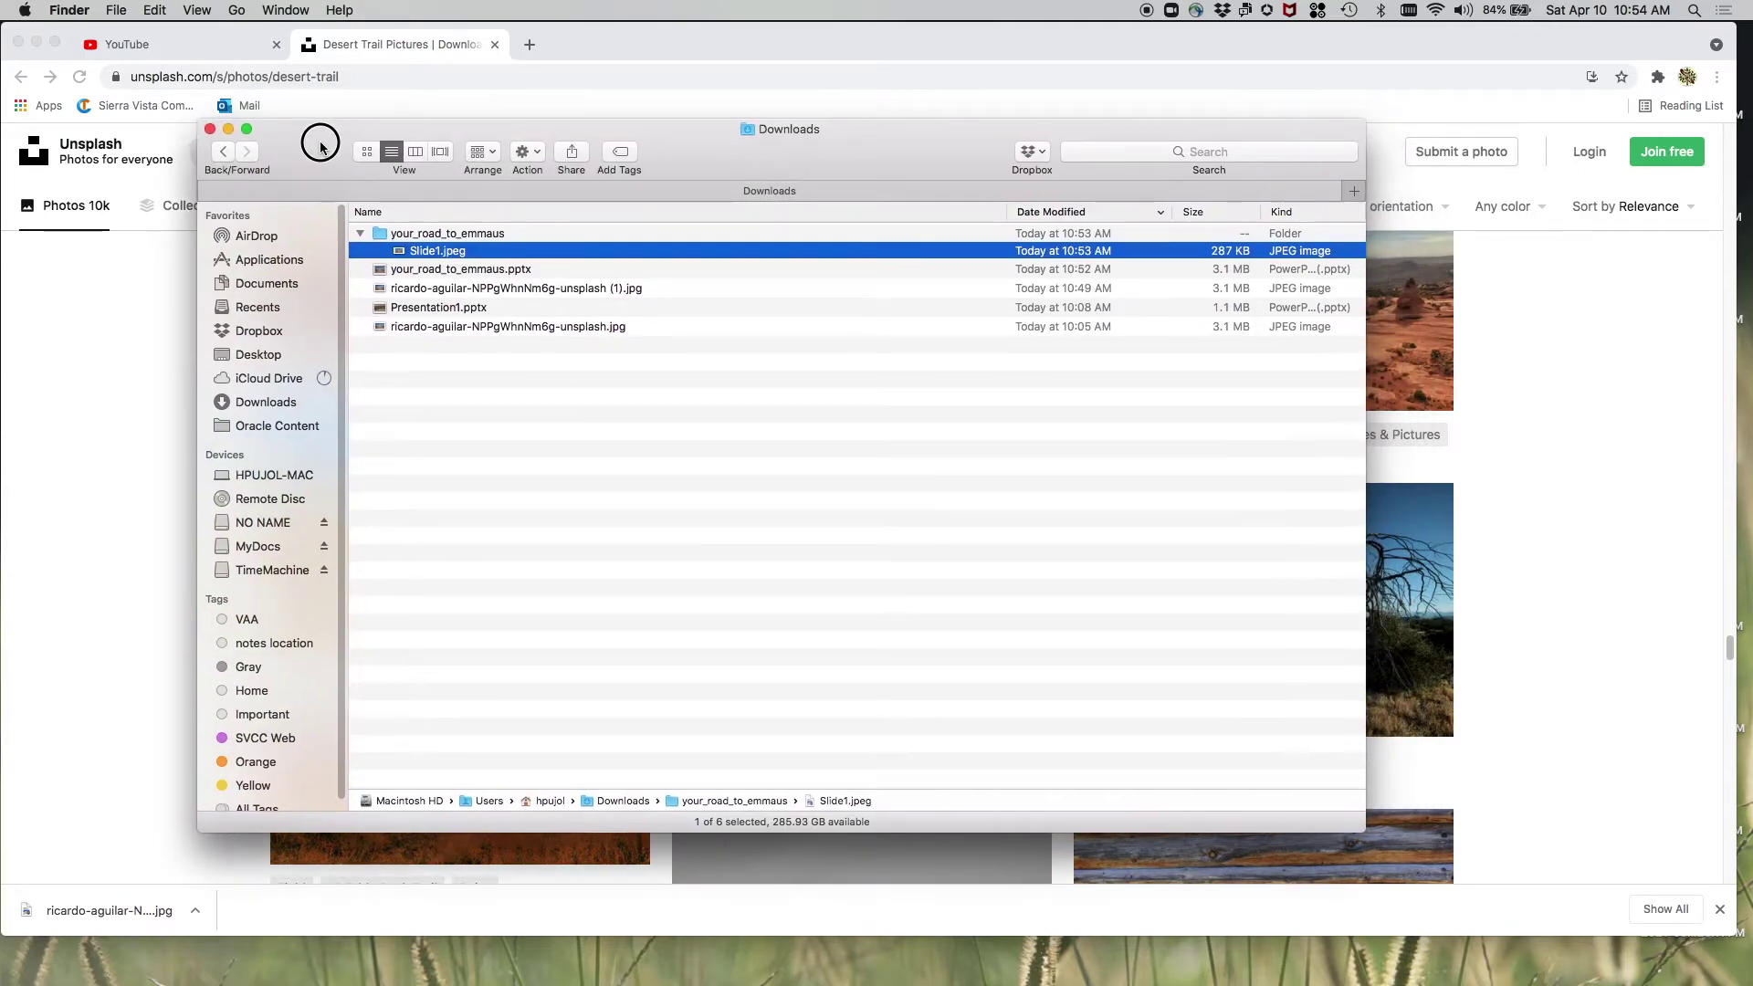
left_click(183, 49)
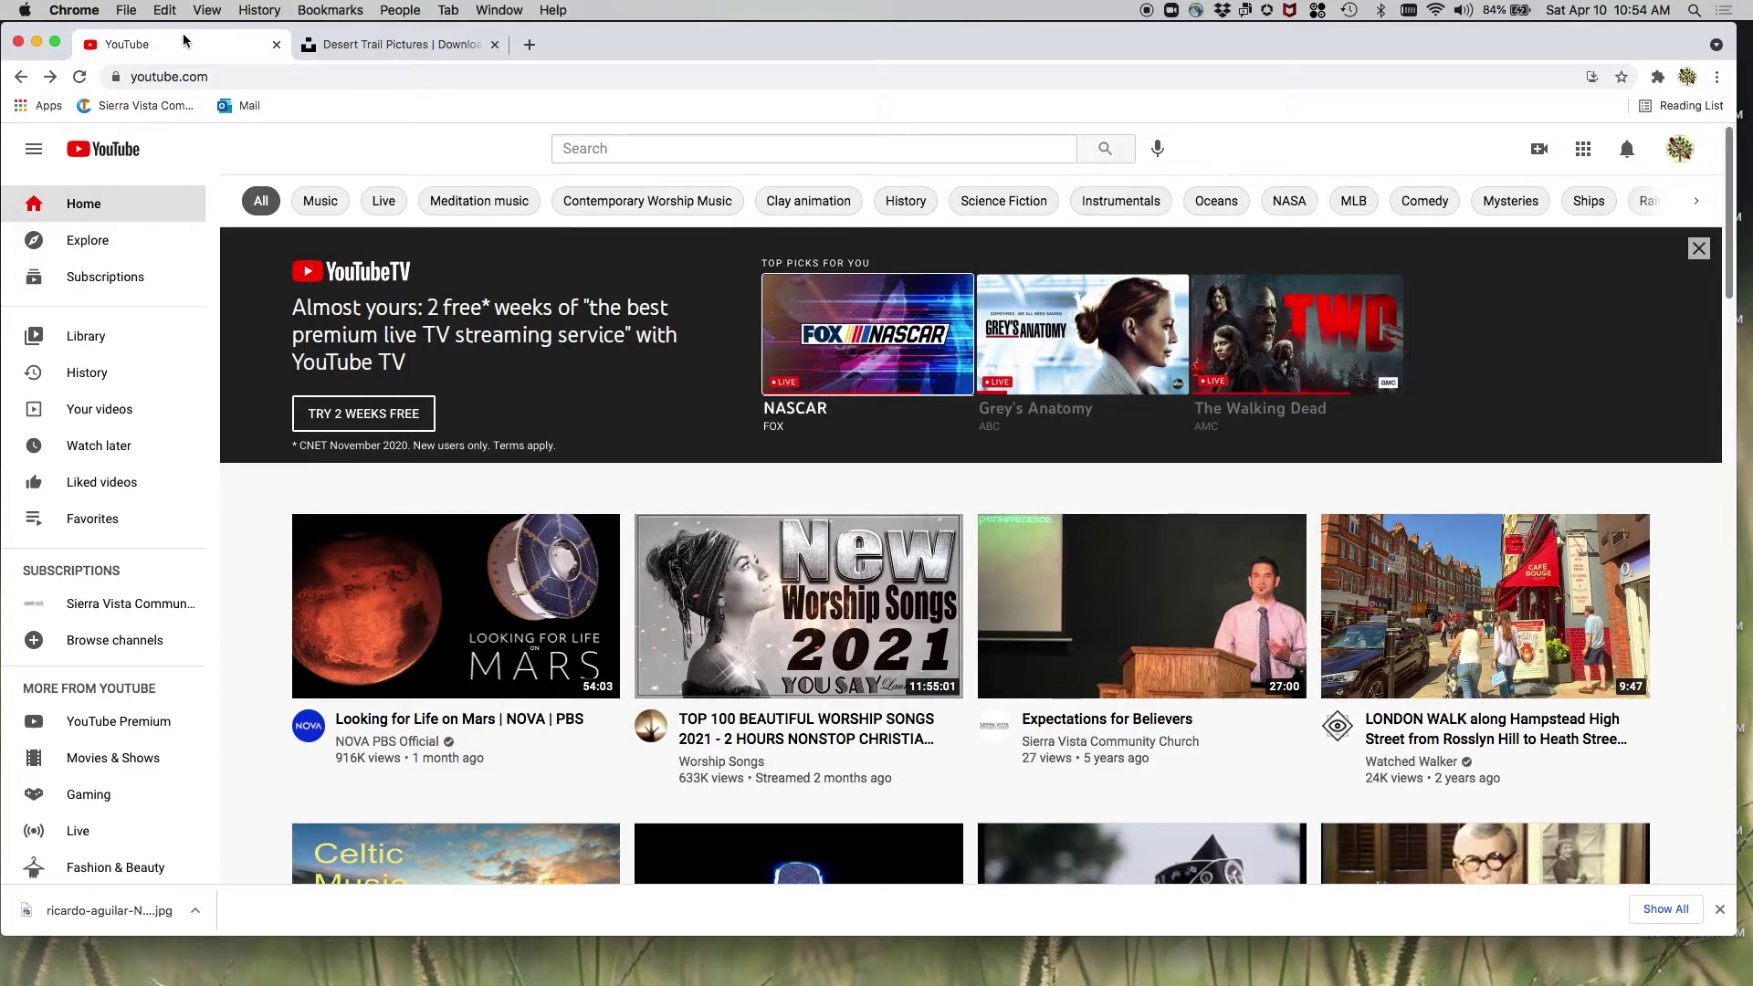
left_click(1680, 162)
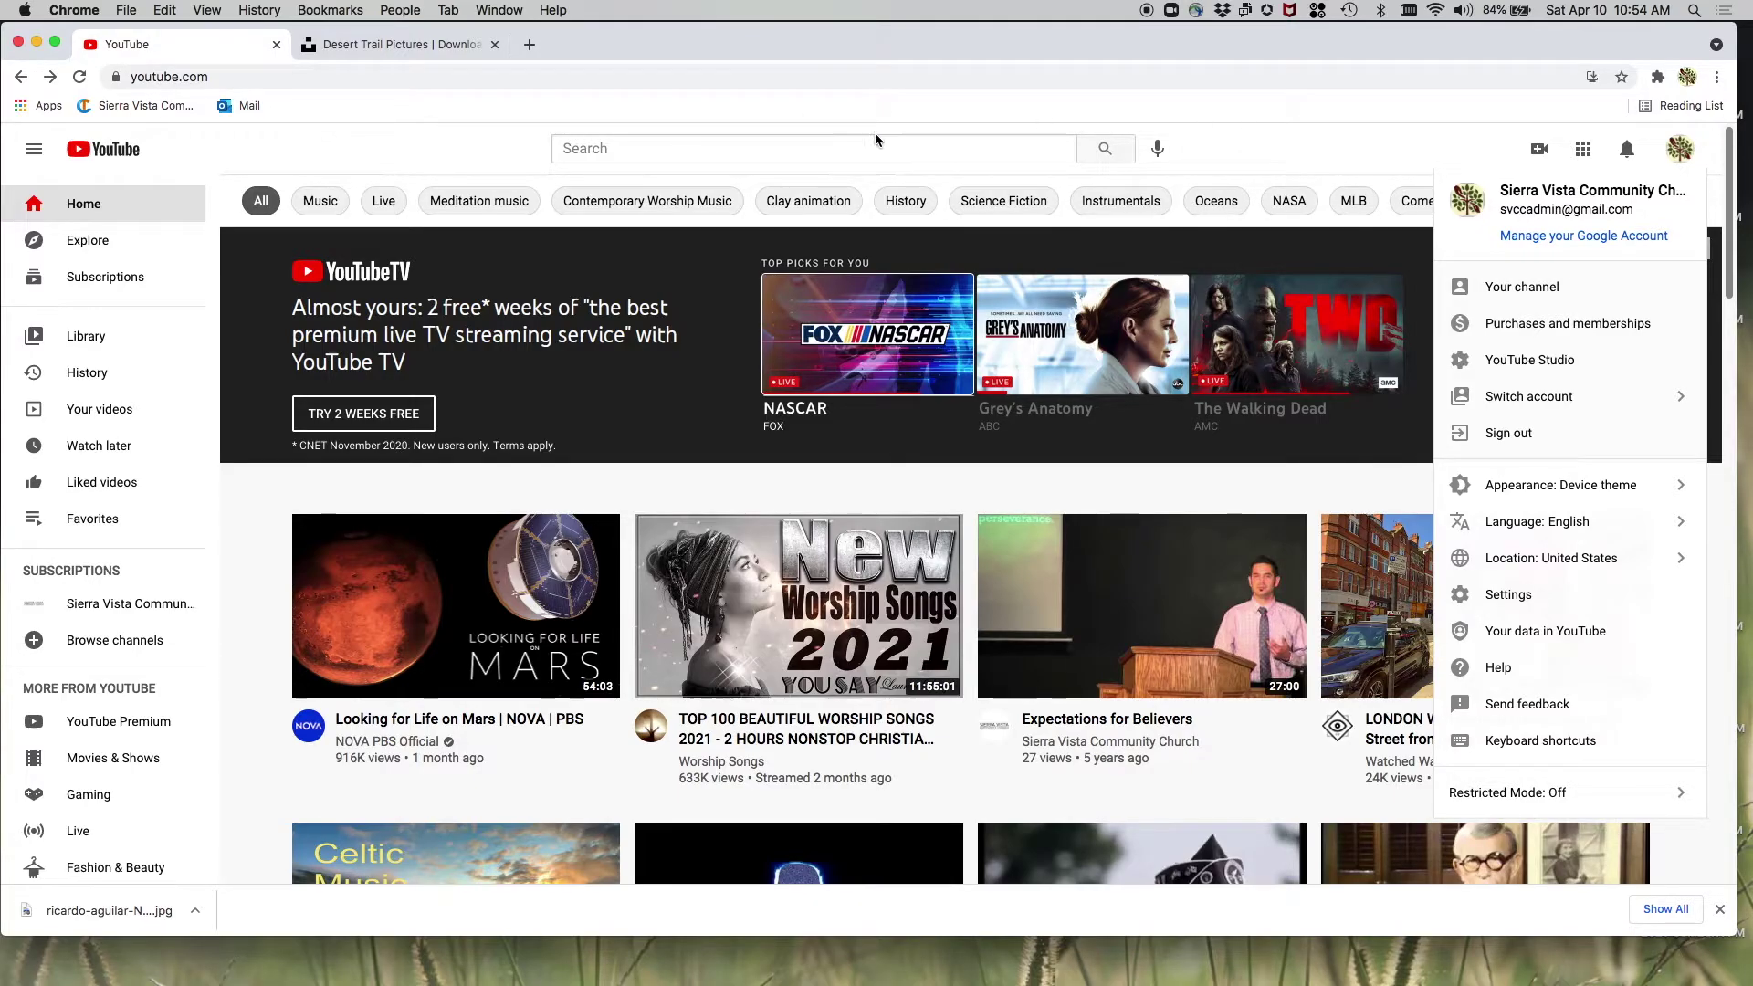
left_click(1226, 126)
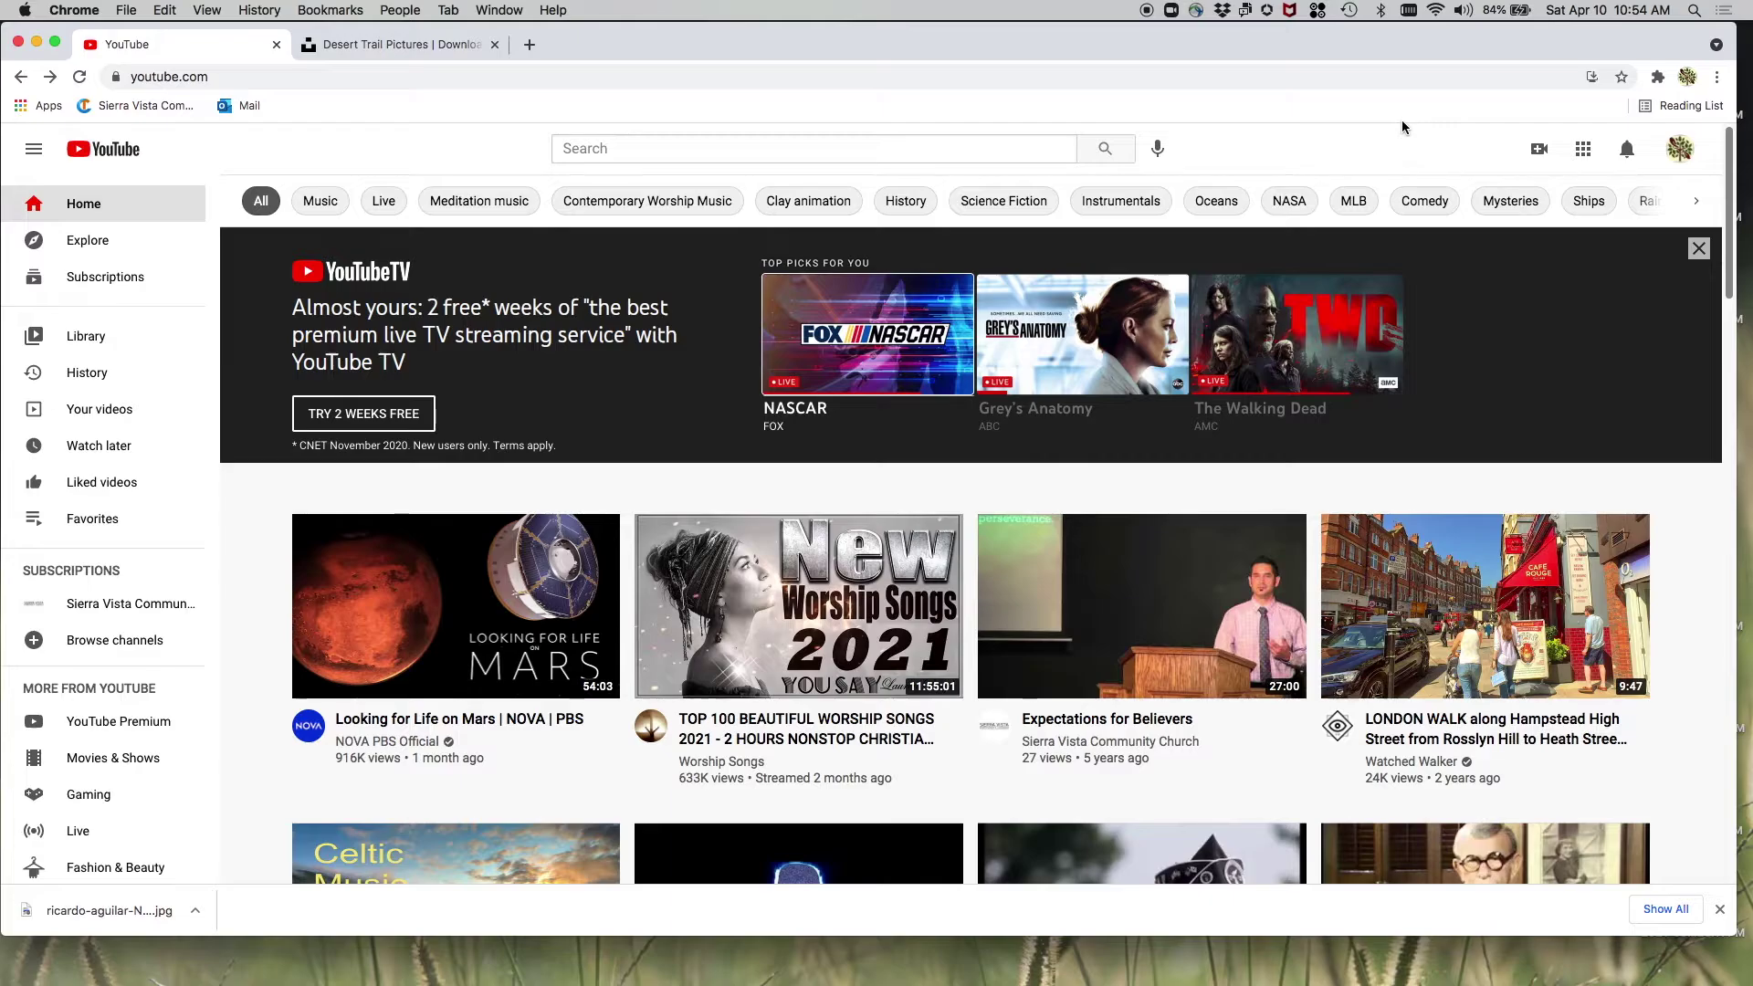
left_click(1540, 152)
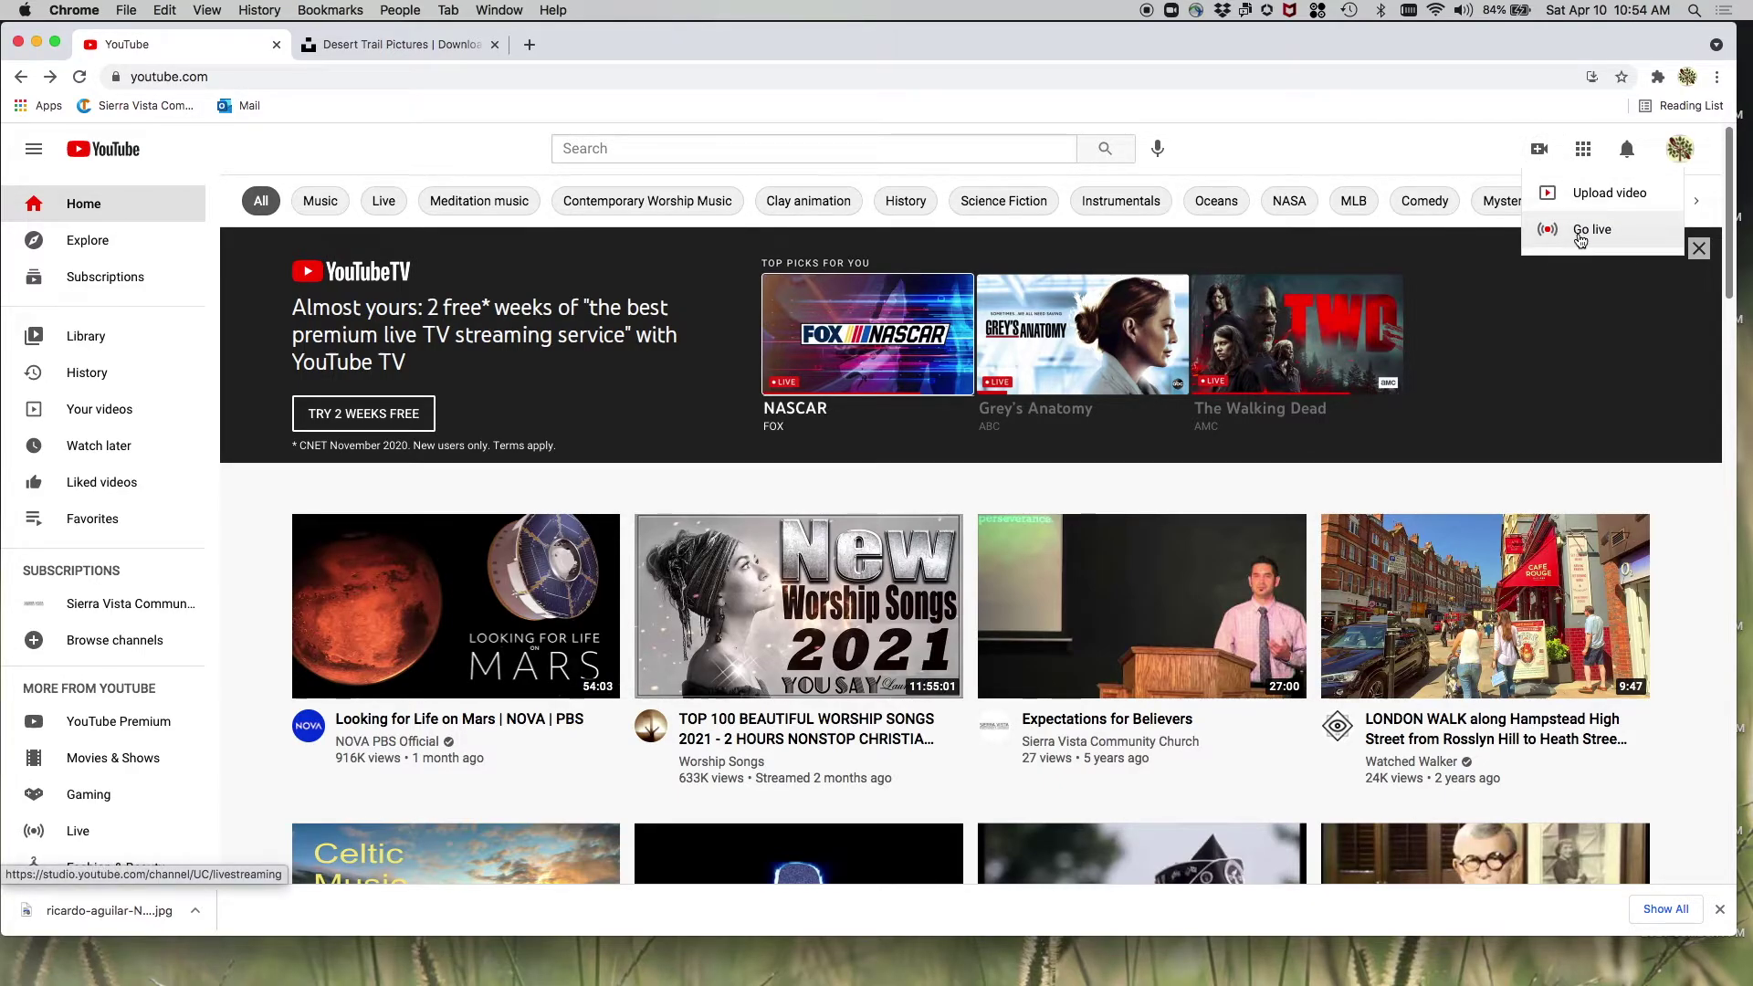
left_click(1580, 239)
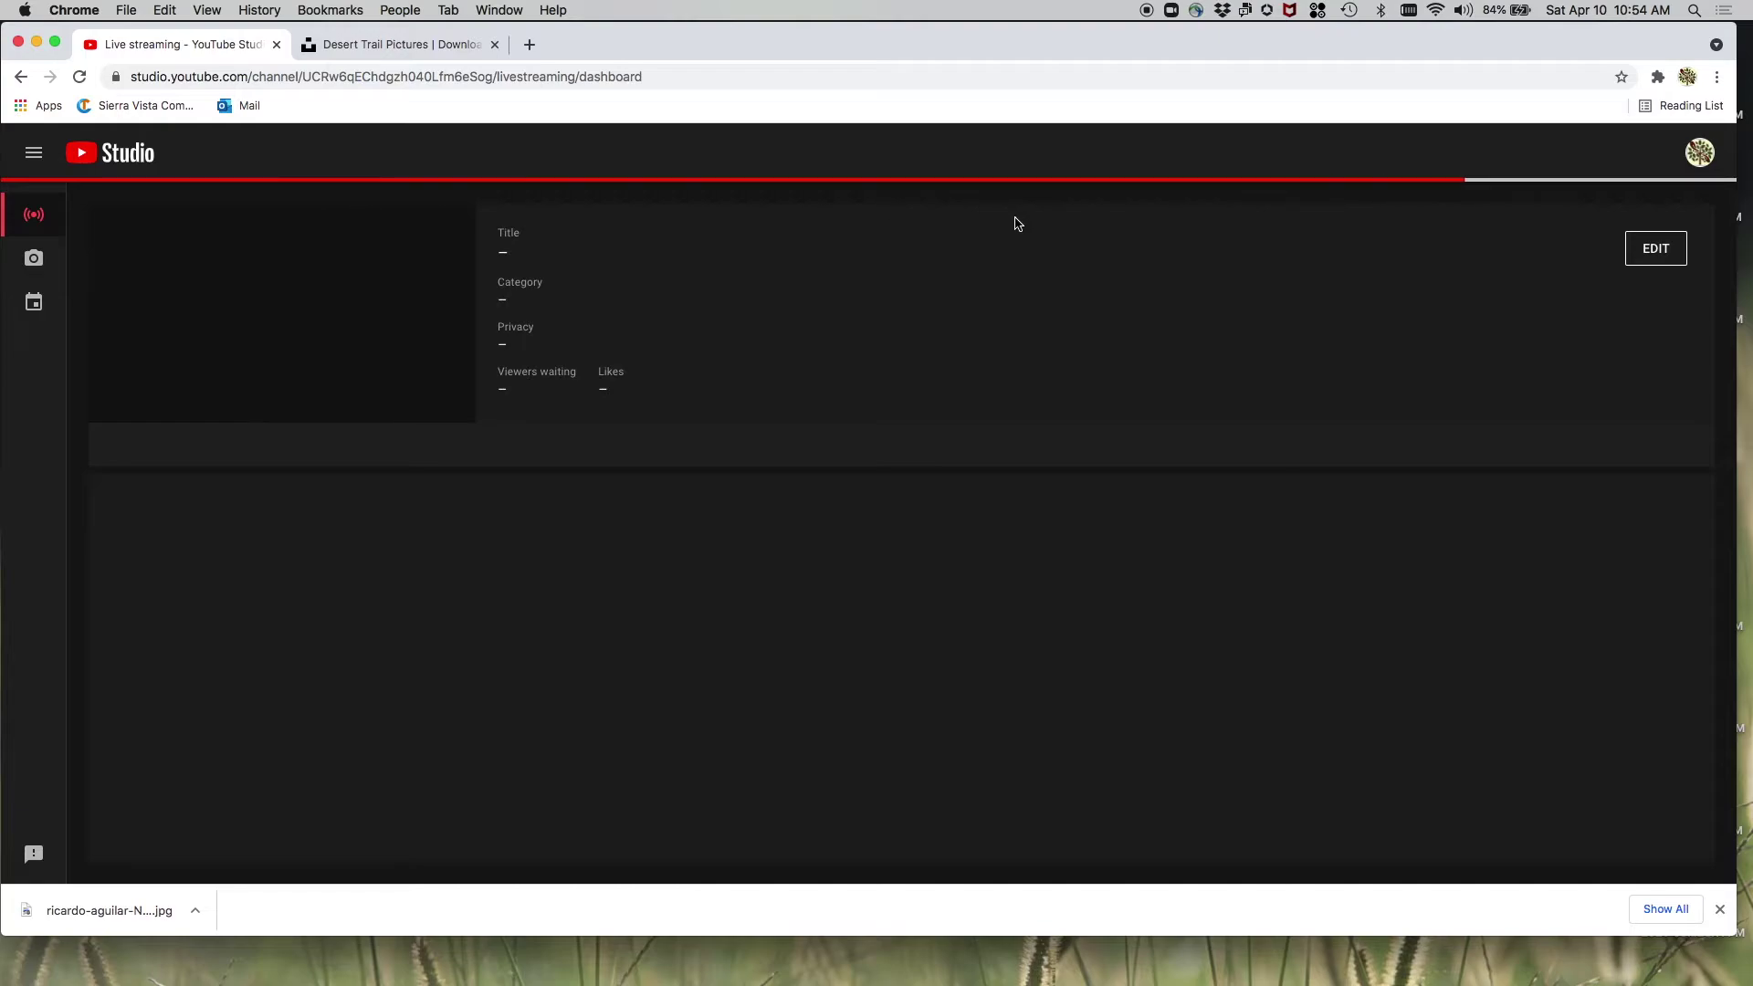
- From Manage, schedule a new stream reusing the previous church service stream's settings
left_click(41, 311)
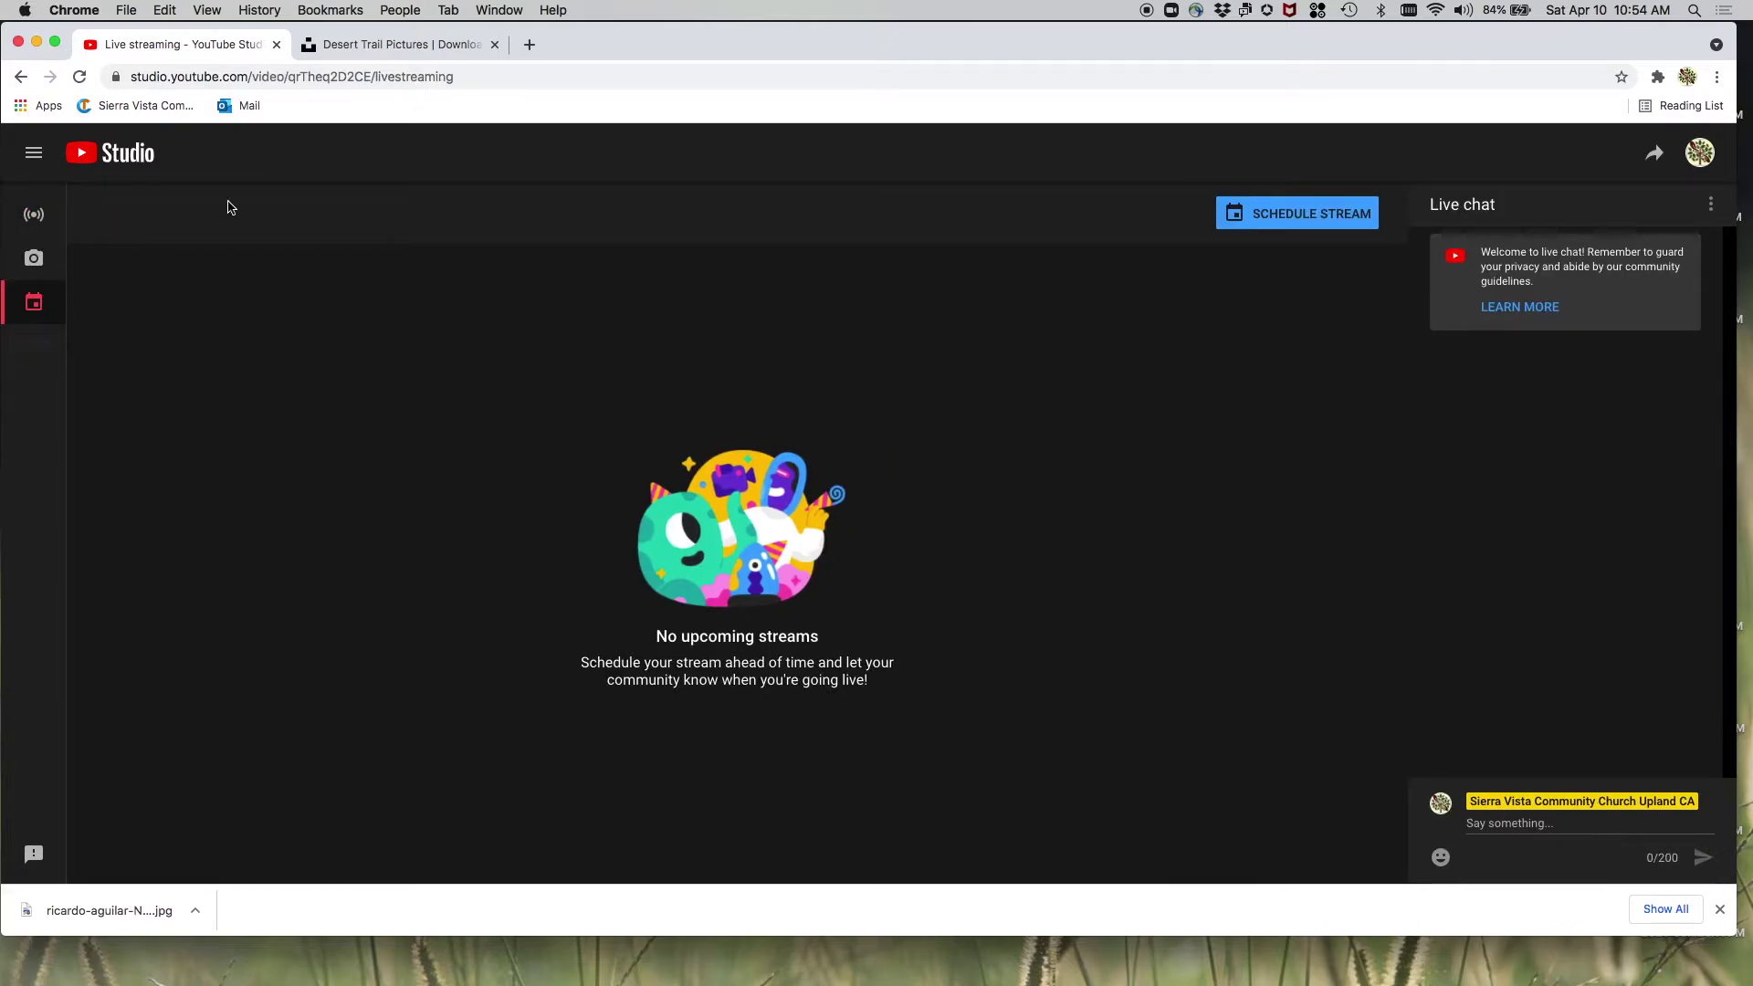
left_click(1289, 222)
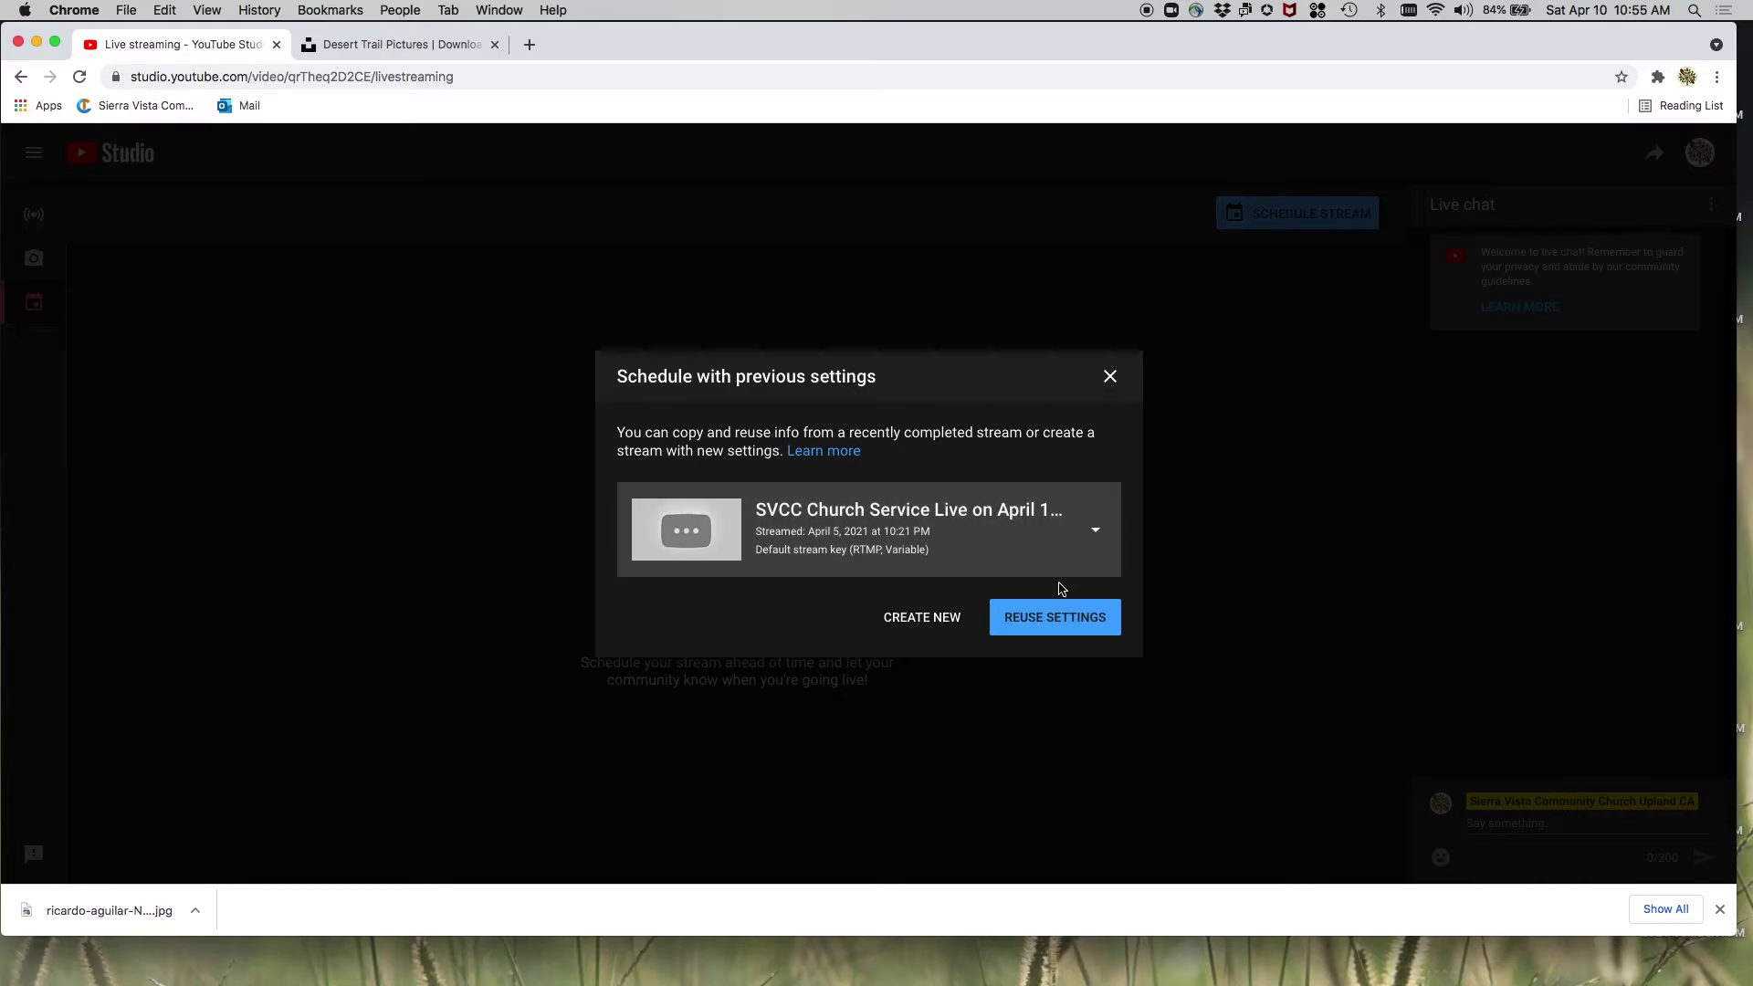
left_click(1062, 619)
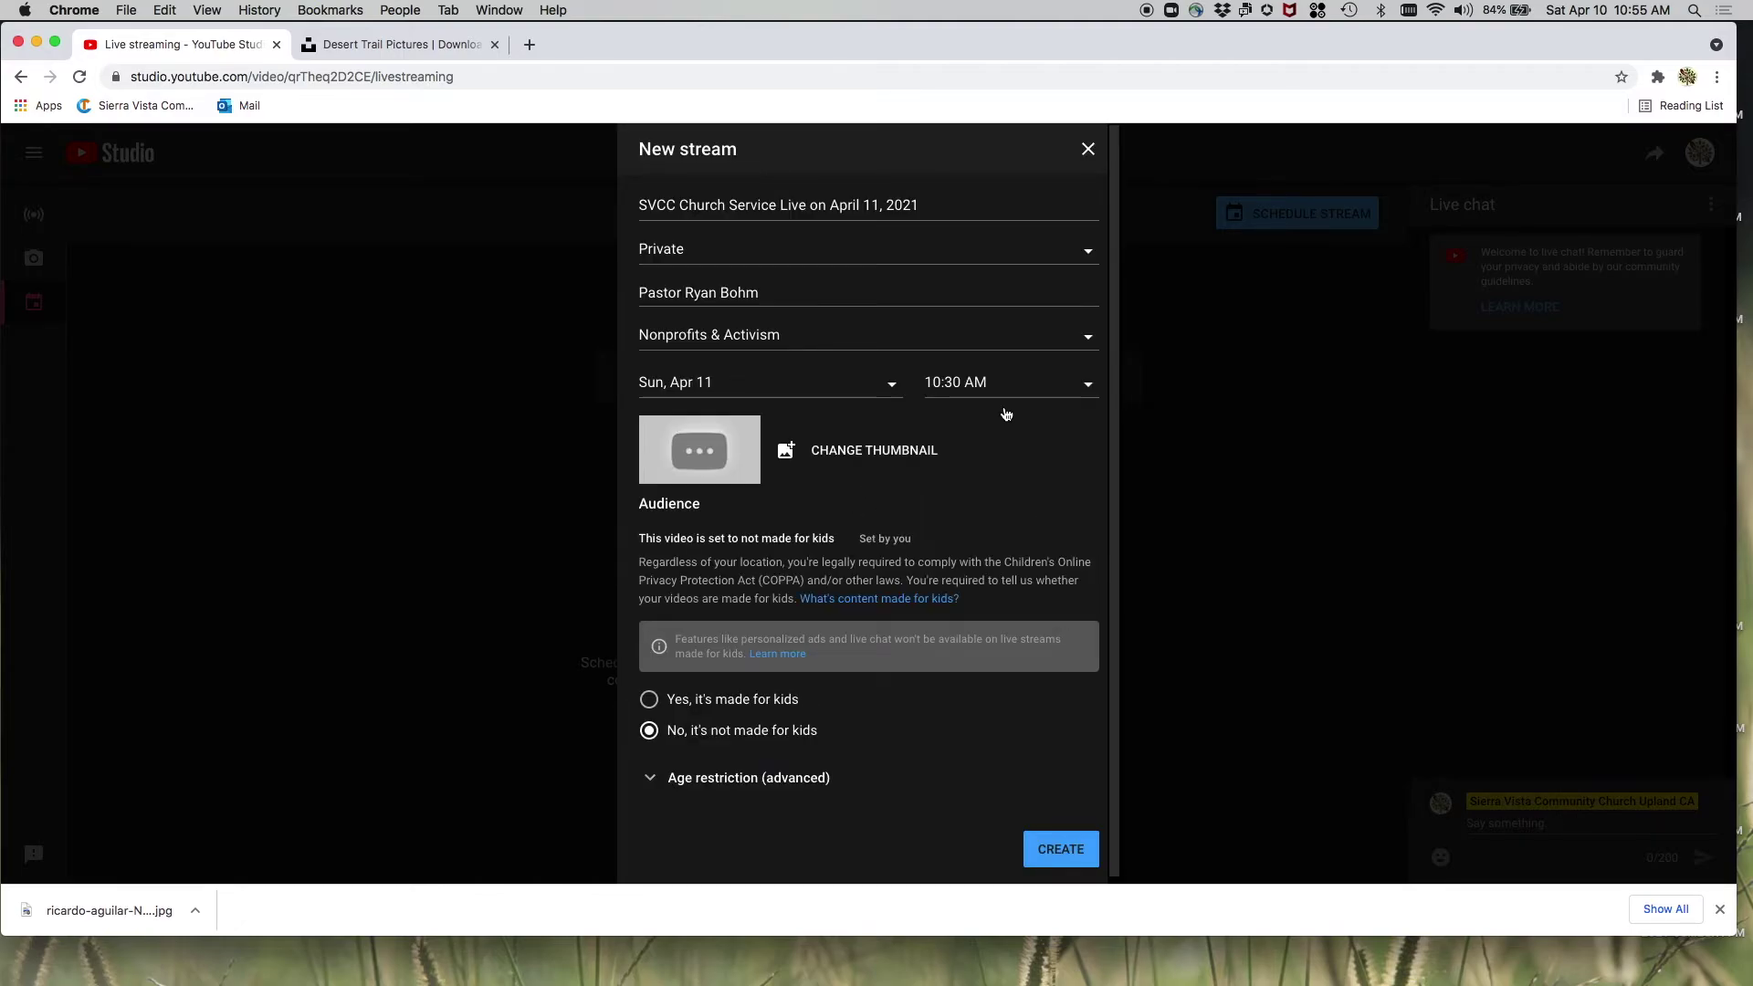
- Change the last digit of the day in the stream title to 1
left_click(858, 205)
left_click(878, 209)
key("BackSpace")
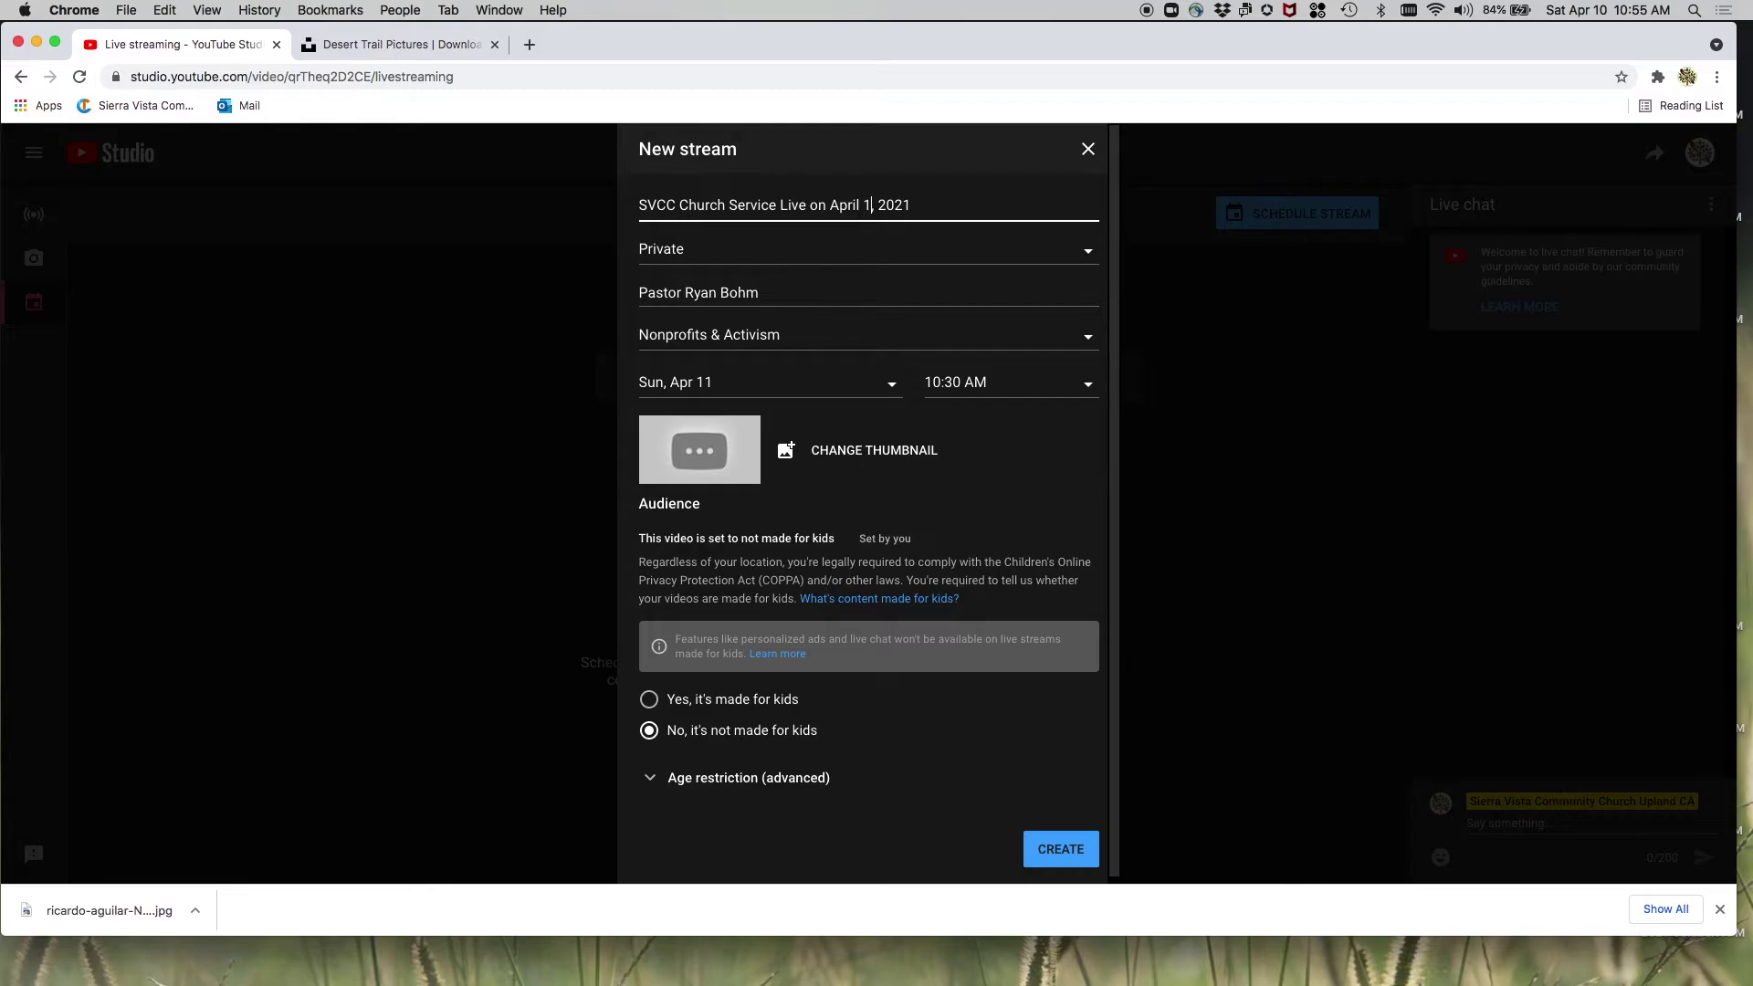
type("1")
- Replace the presenter's name in the description with the new speaker's name and set privacy to Public
left_click(759, 297)
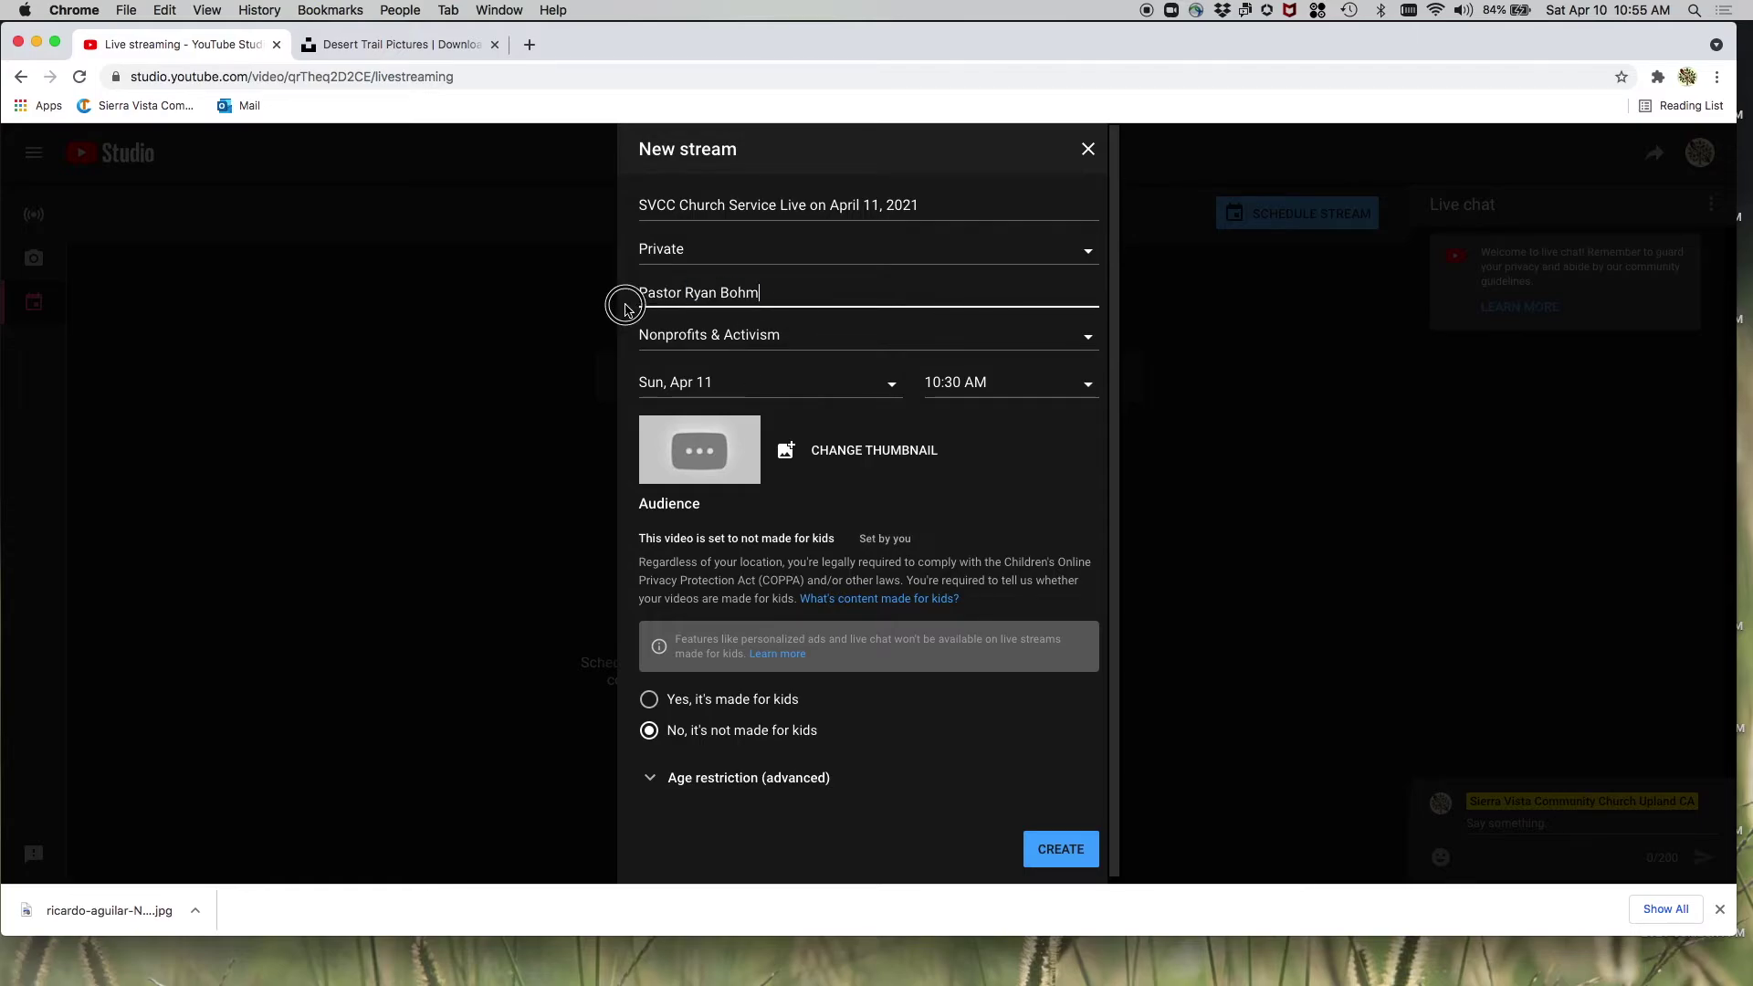
triple_click(629, 307)
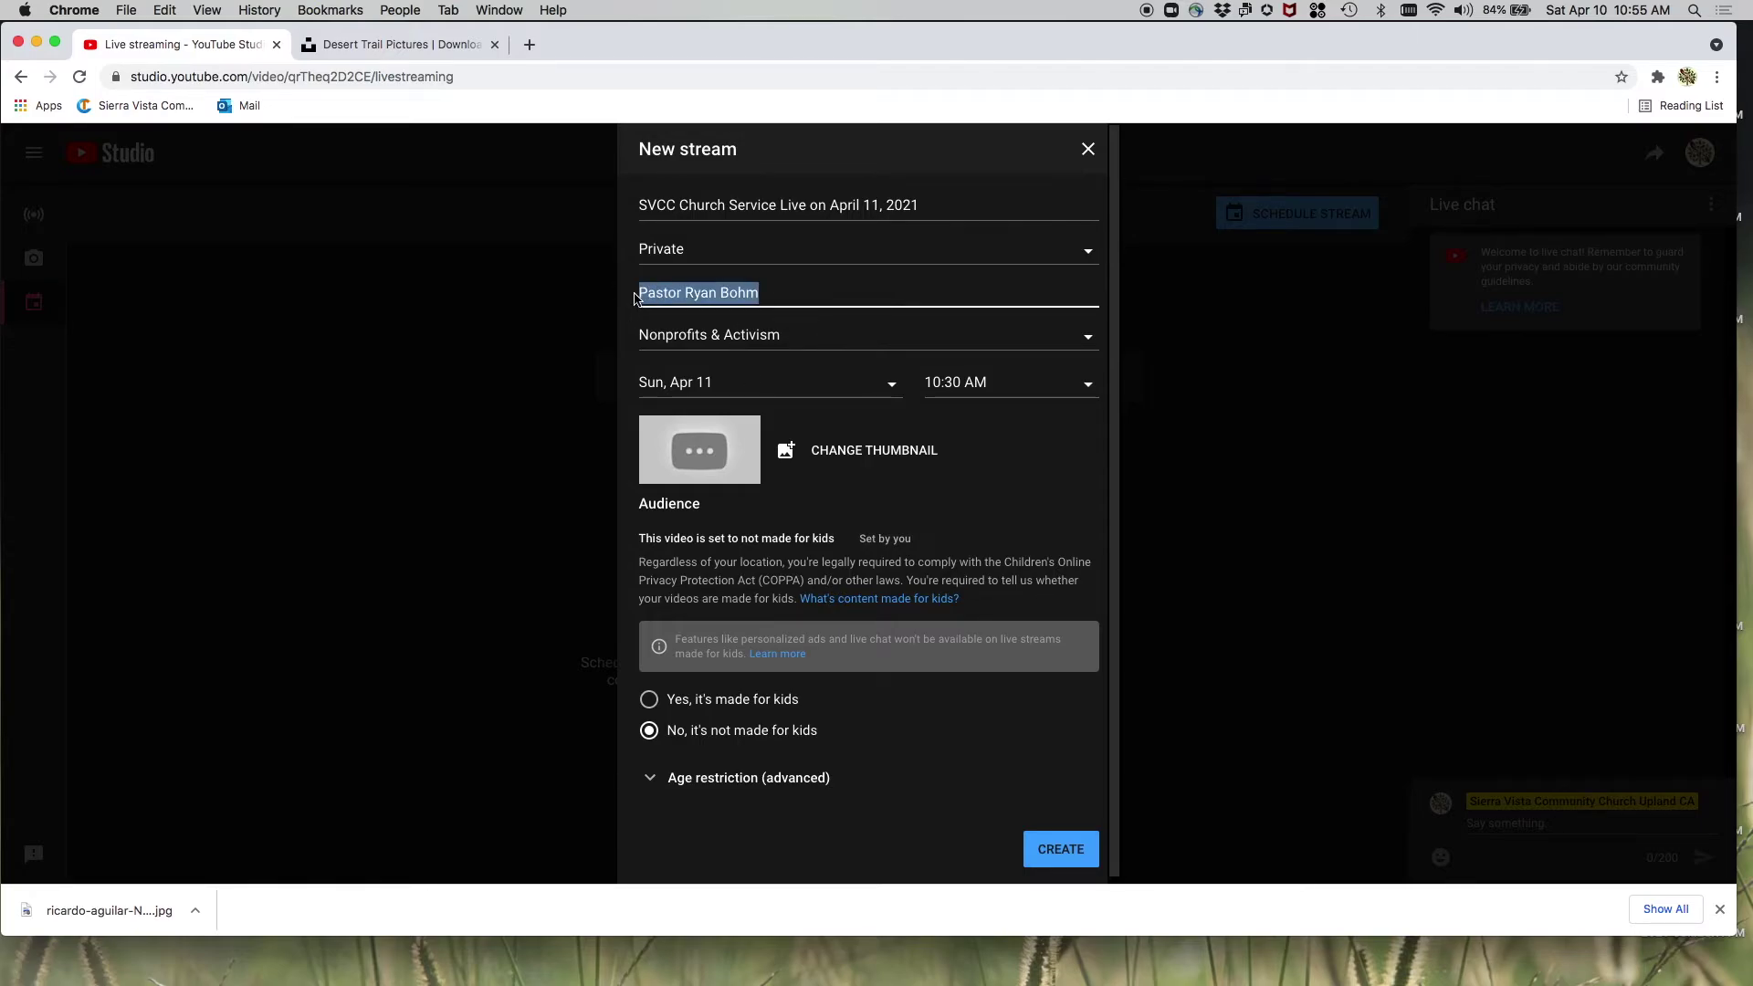
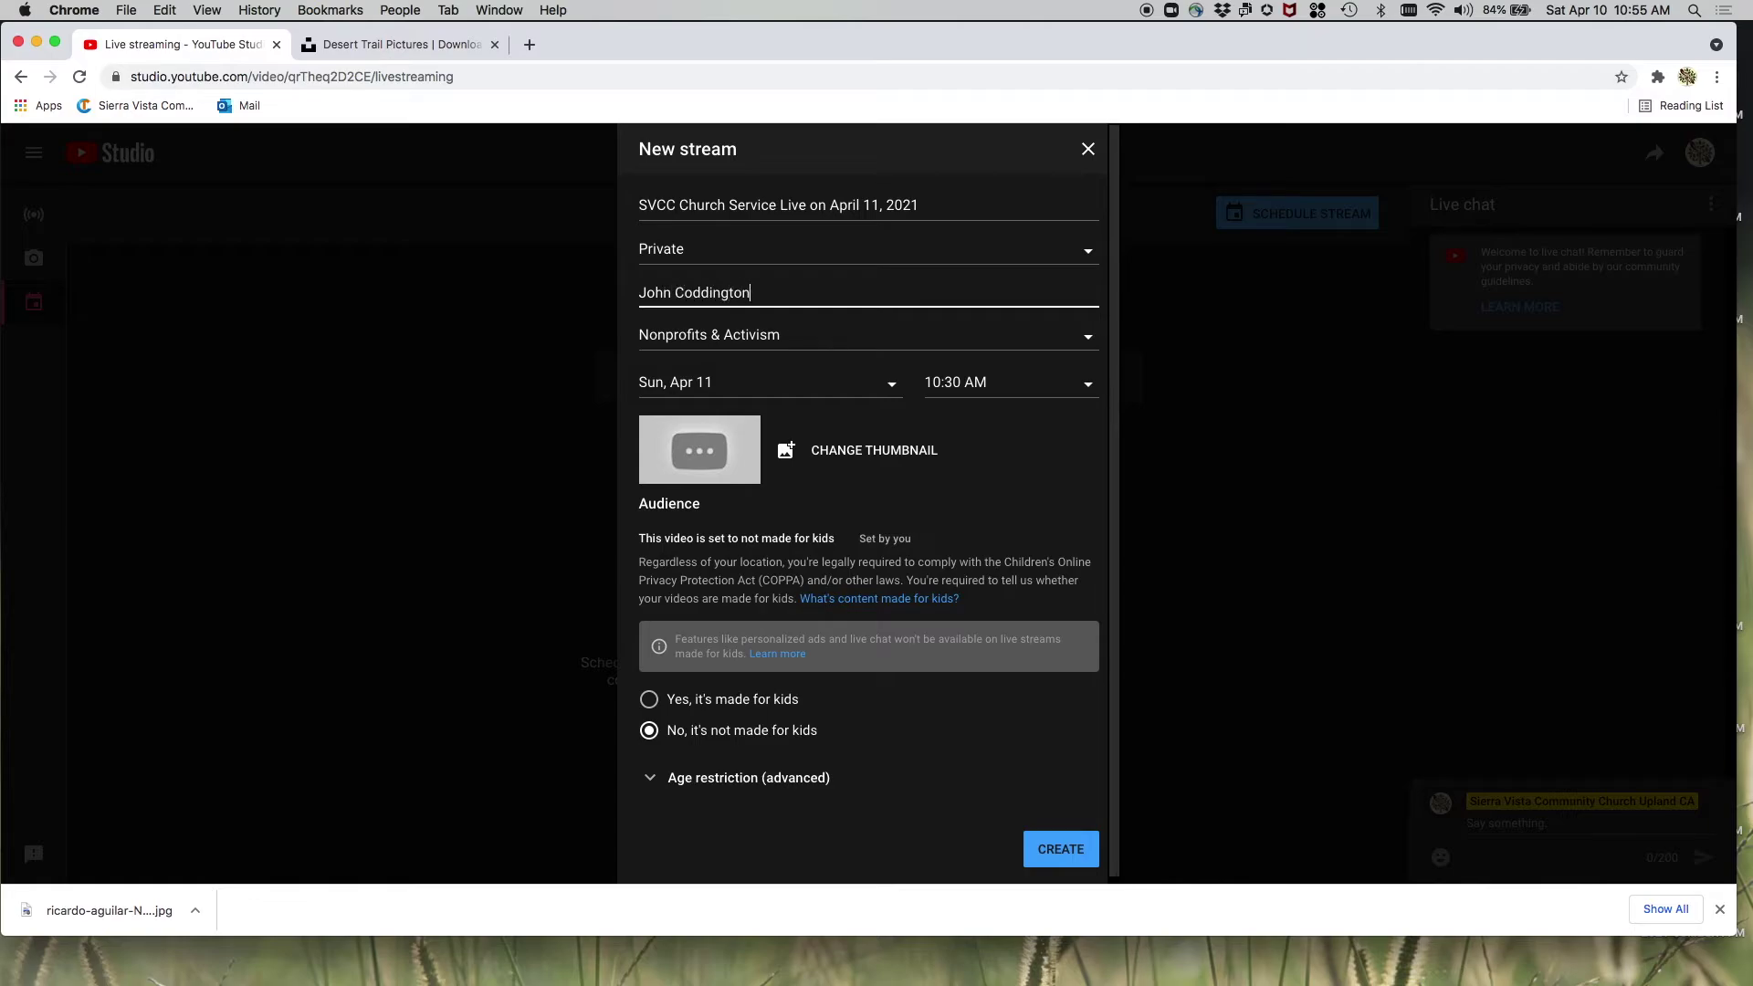
left_click(1089, 255)
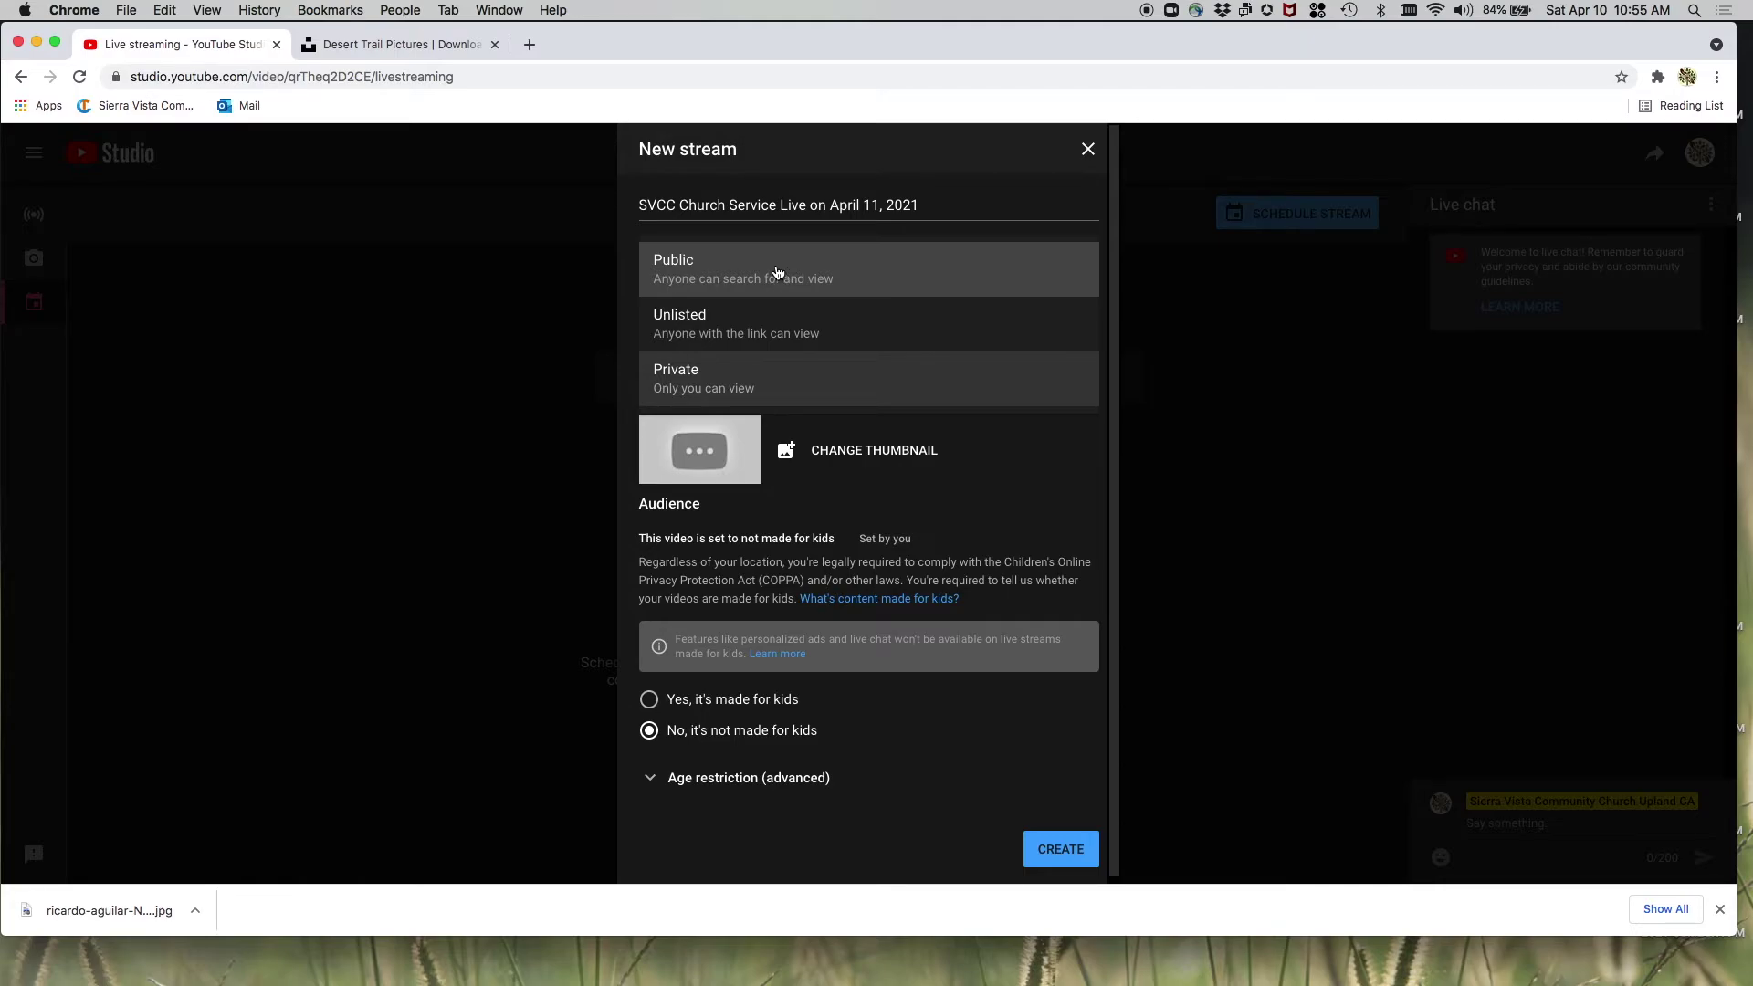
left_click(778, 270)
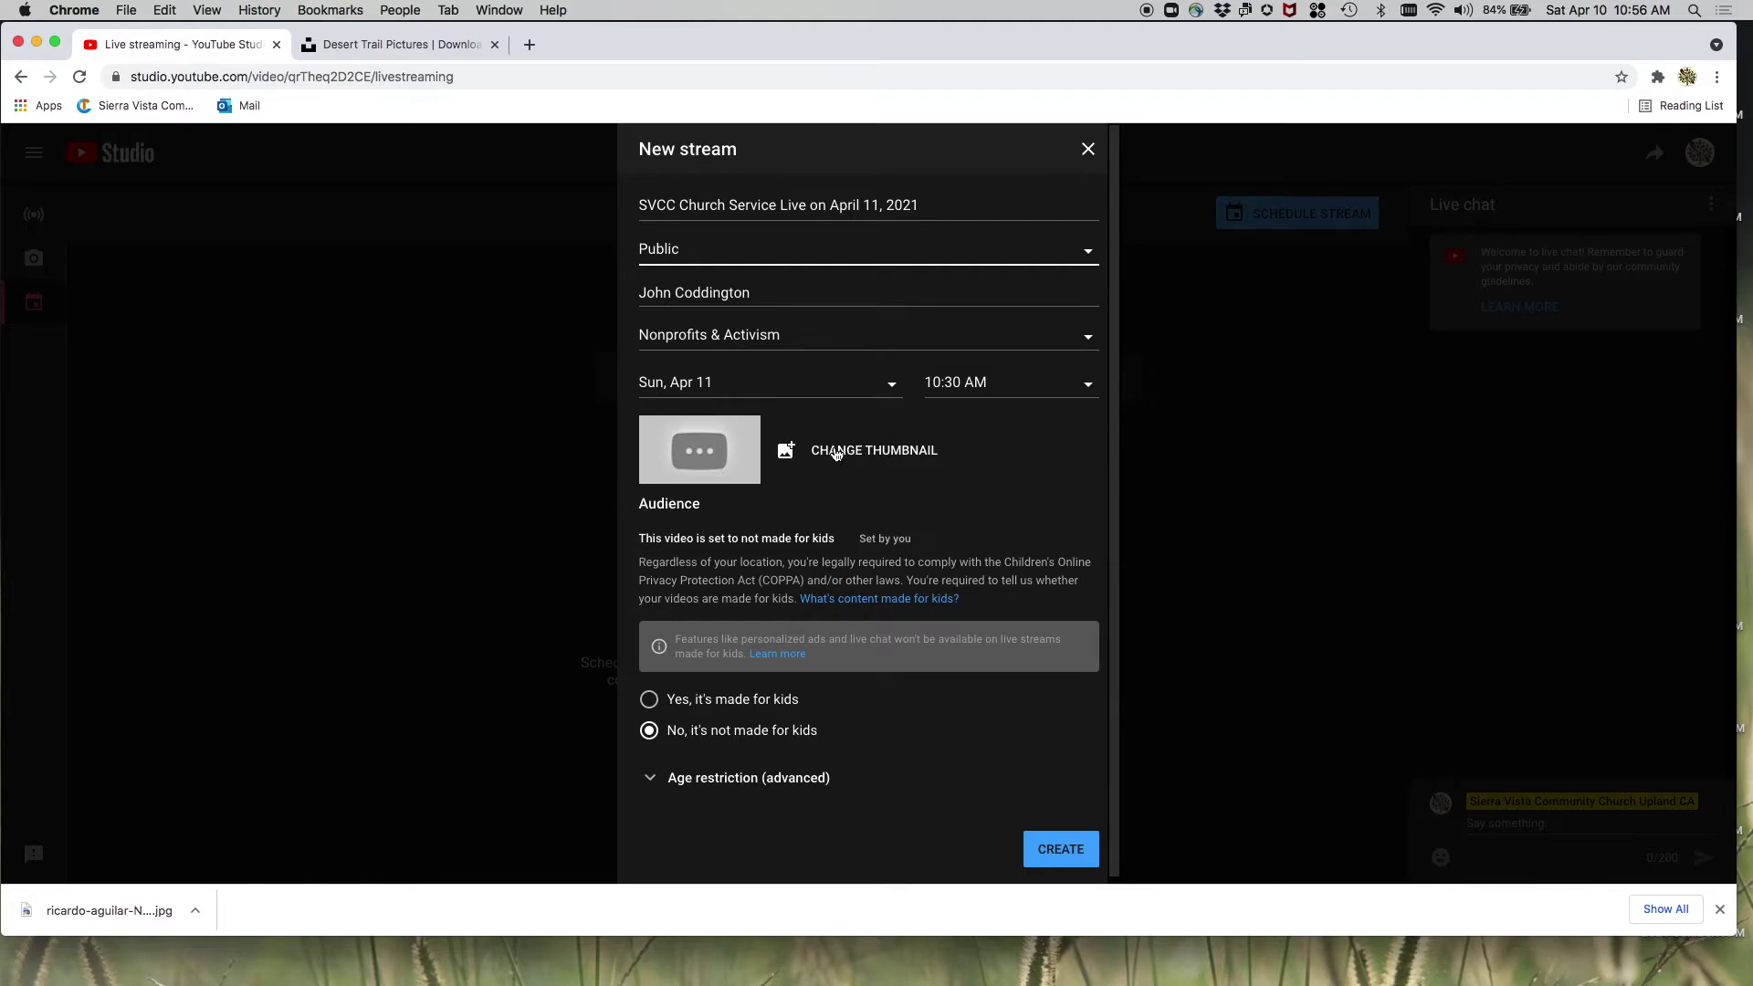
- Upload Slide1.jpeg from the your_road_to_emmaus folder as the stream's custom thumbnail
left_click(836, 451)
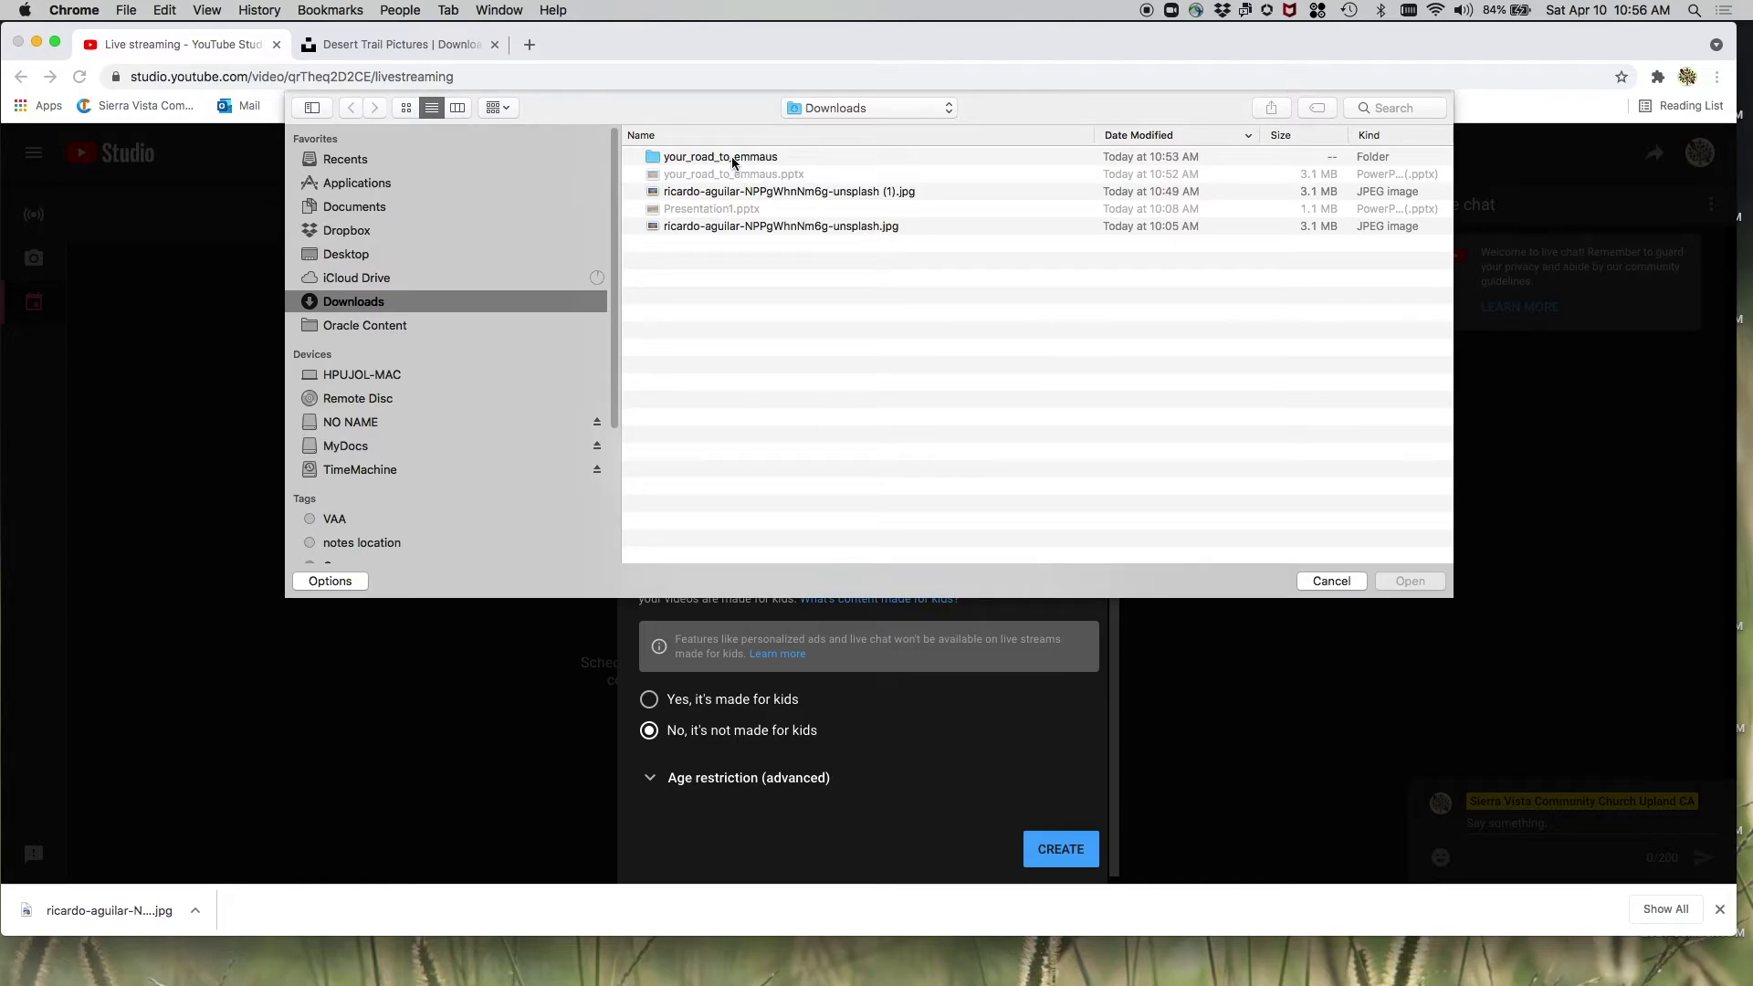
double_click(654, 156)
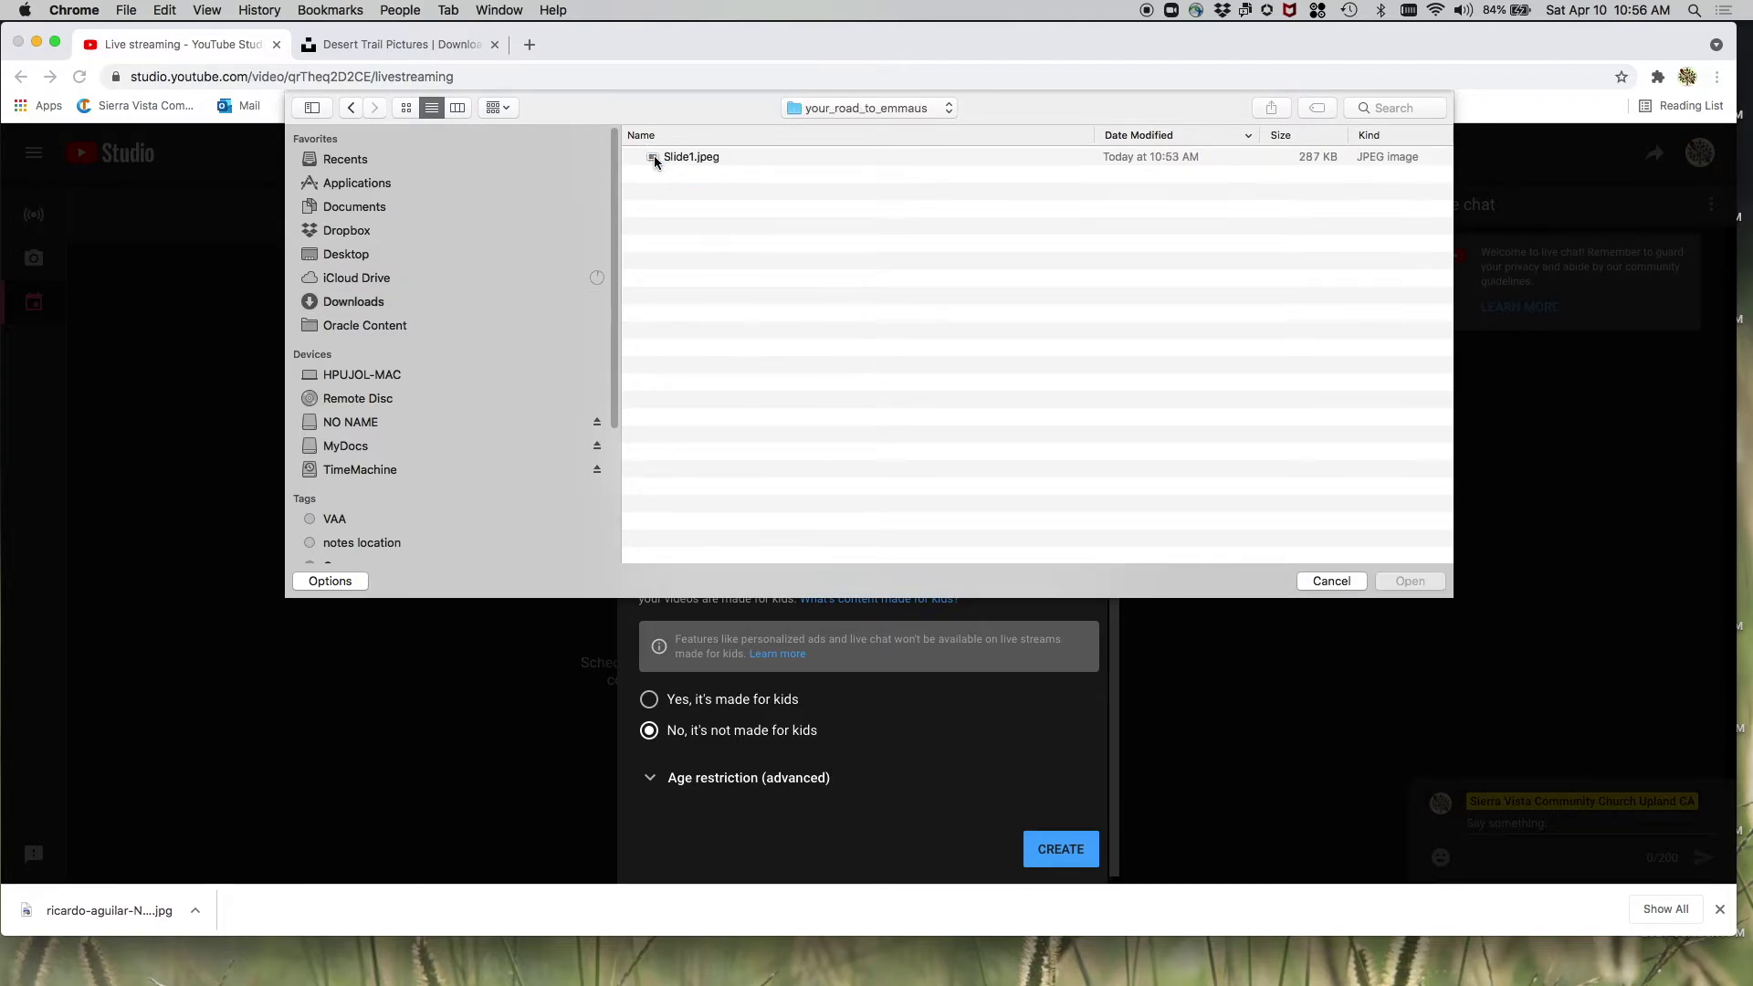
left_click(669, 157)
left_click(1406, 582)
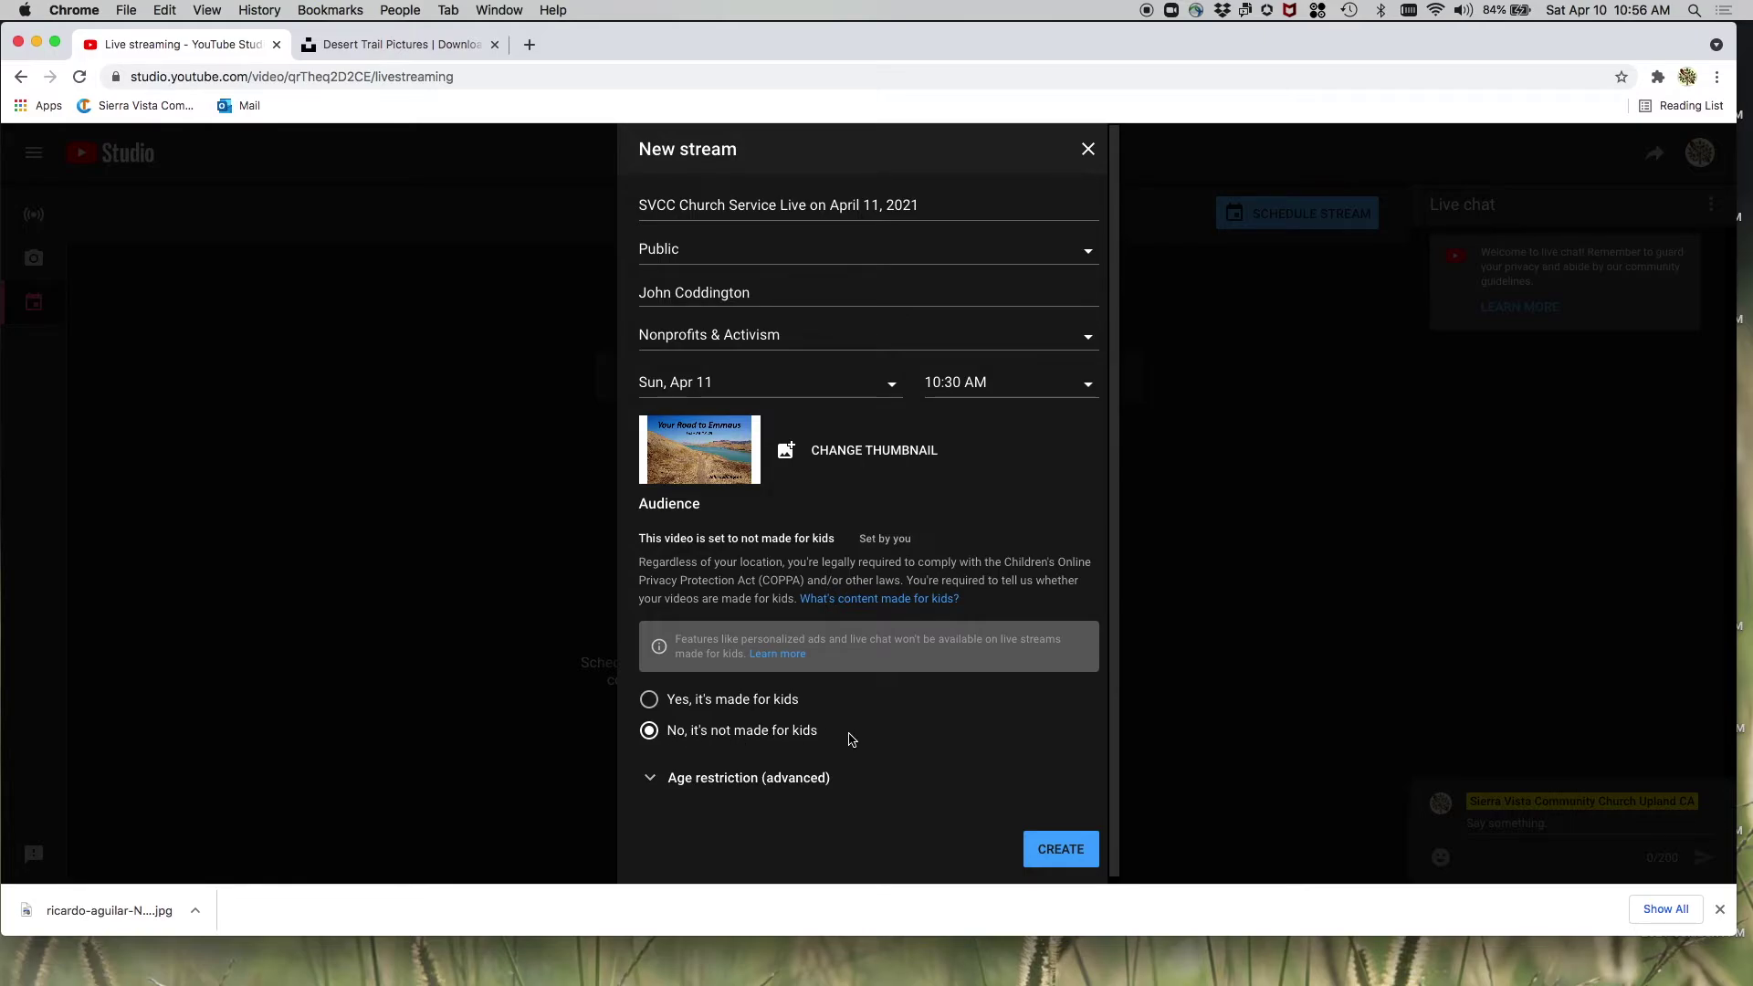
scroll(851, 740, "down", 1)
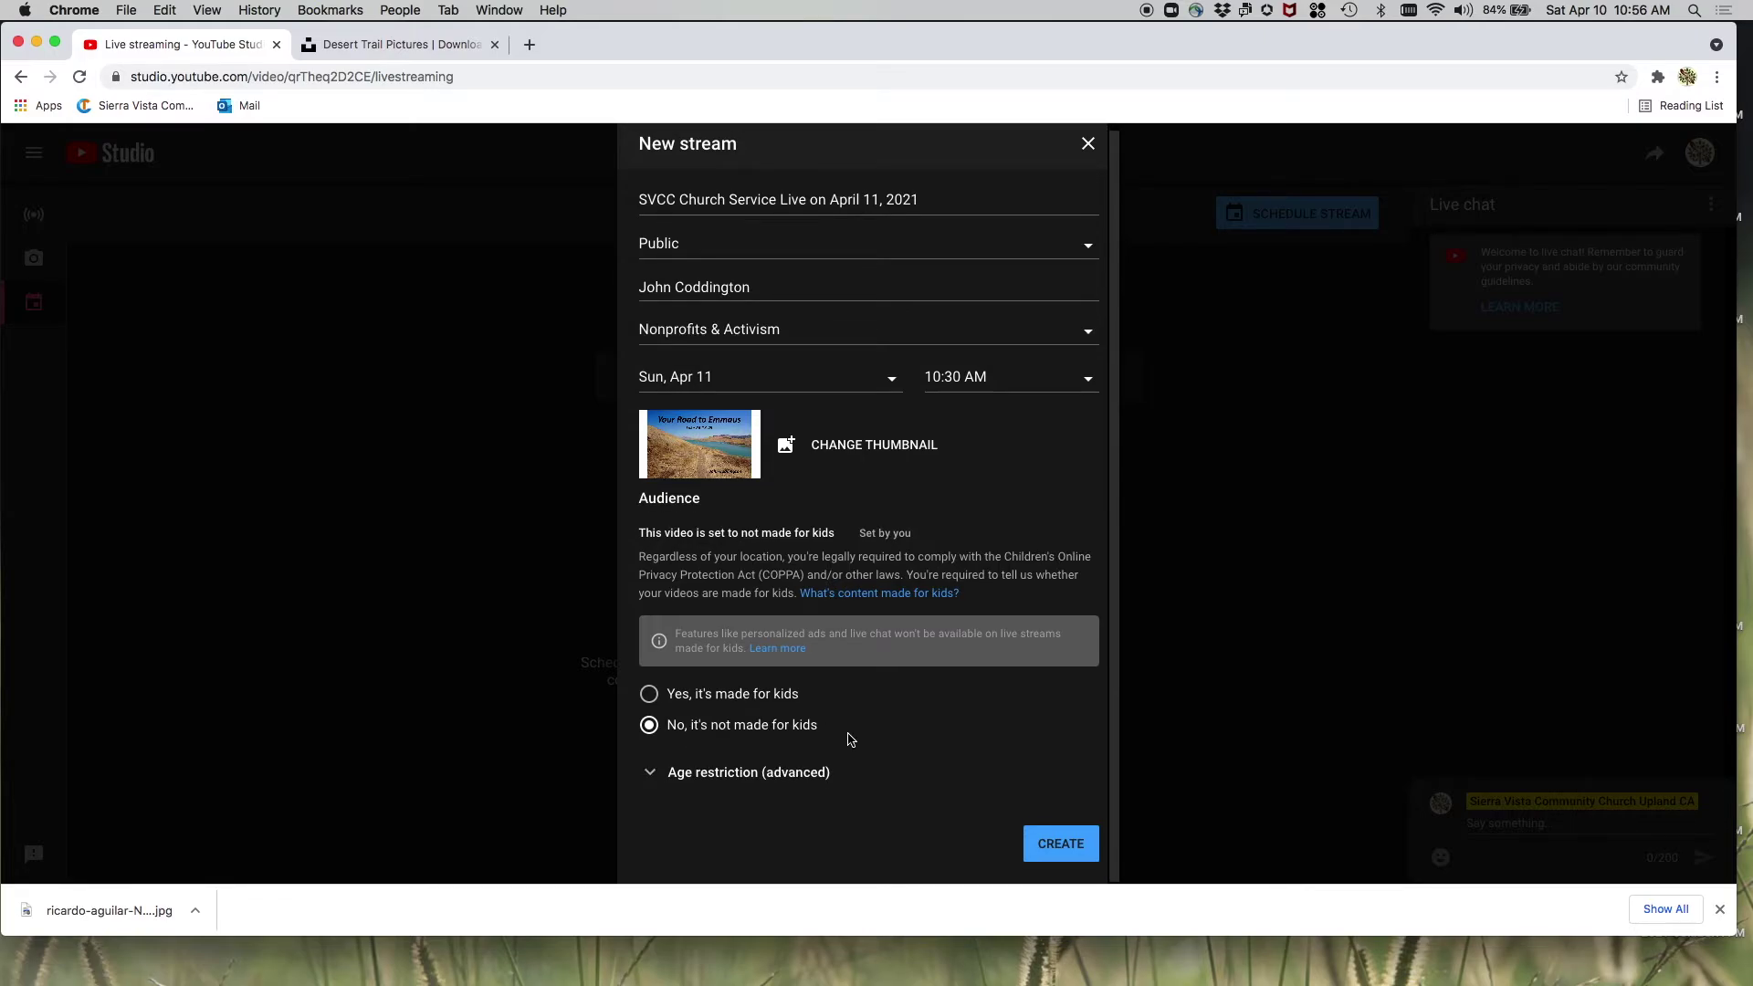
- Review the age restriction options and create the Public stream for Apr 11, 2021, 10:30 AM
left_click(649, 773)
scroll(853, 763, "down", 3)
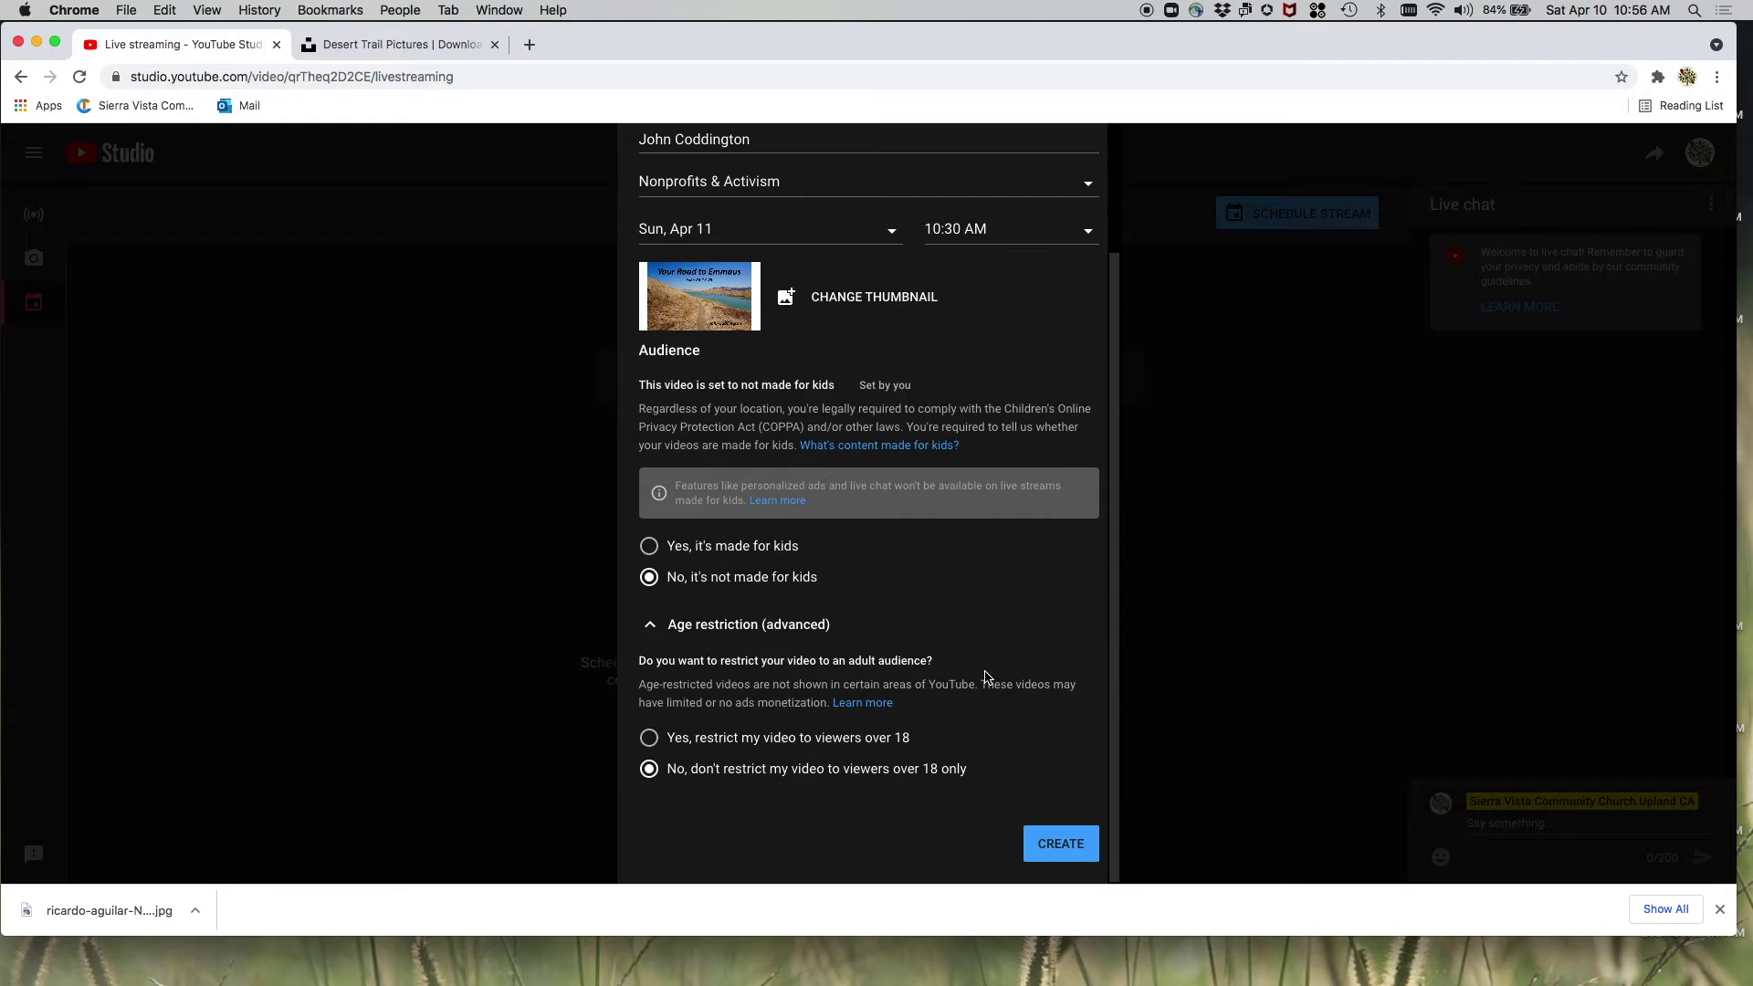
left_click(1072, 856)
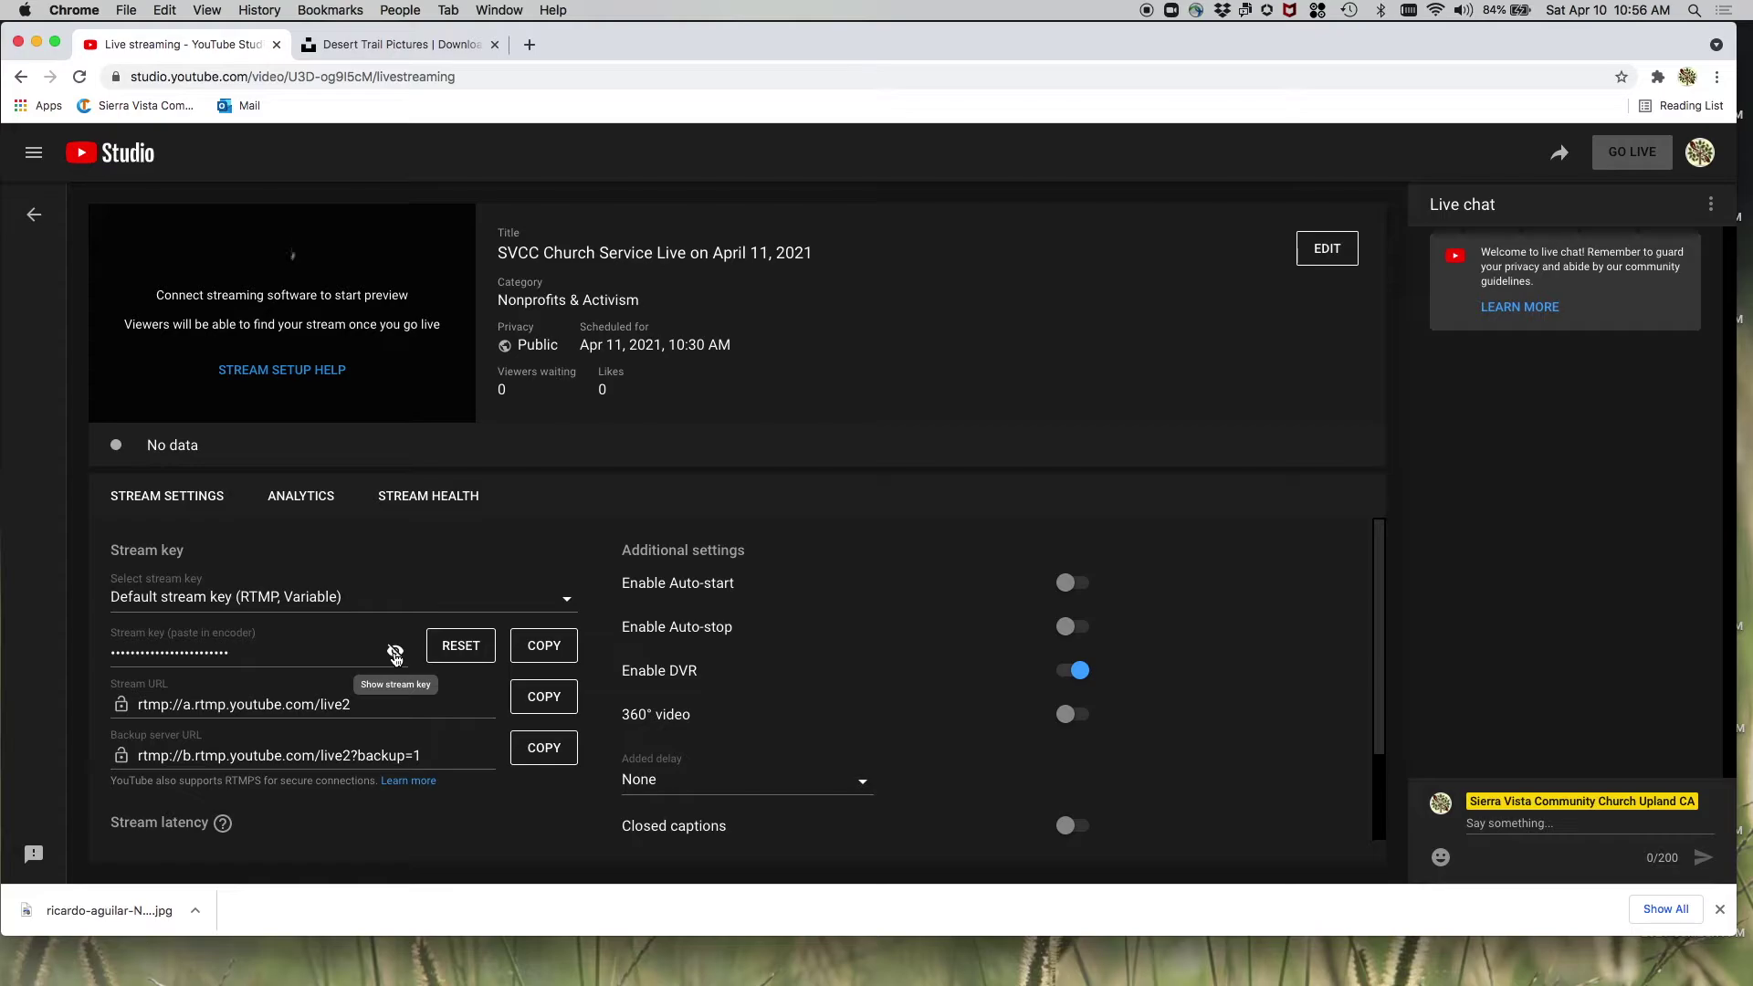
left_click(395, 653)
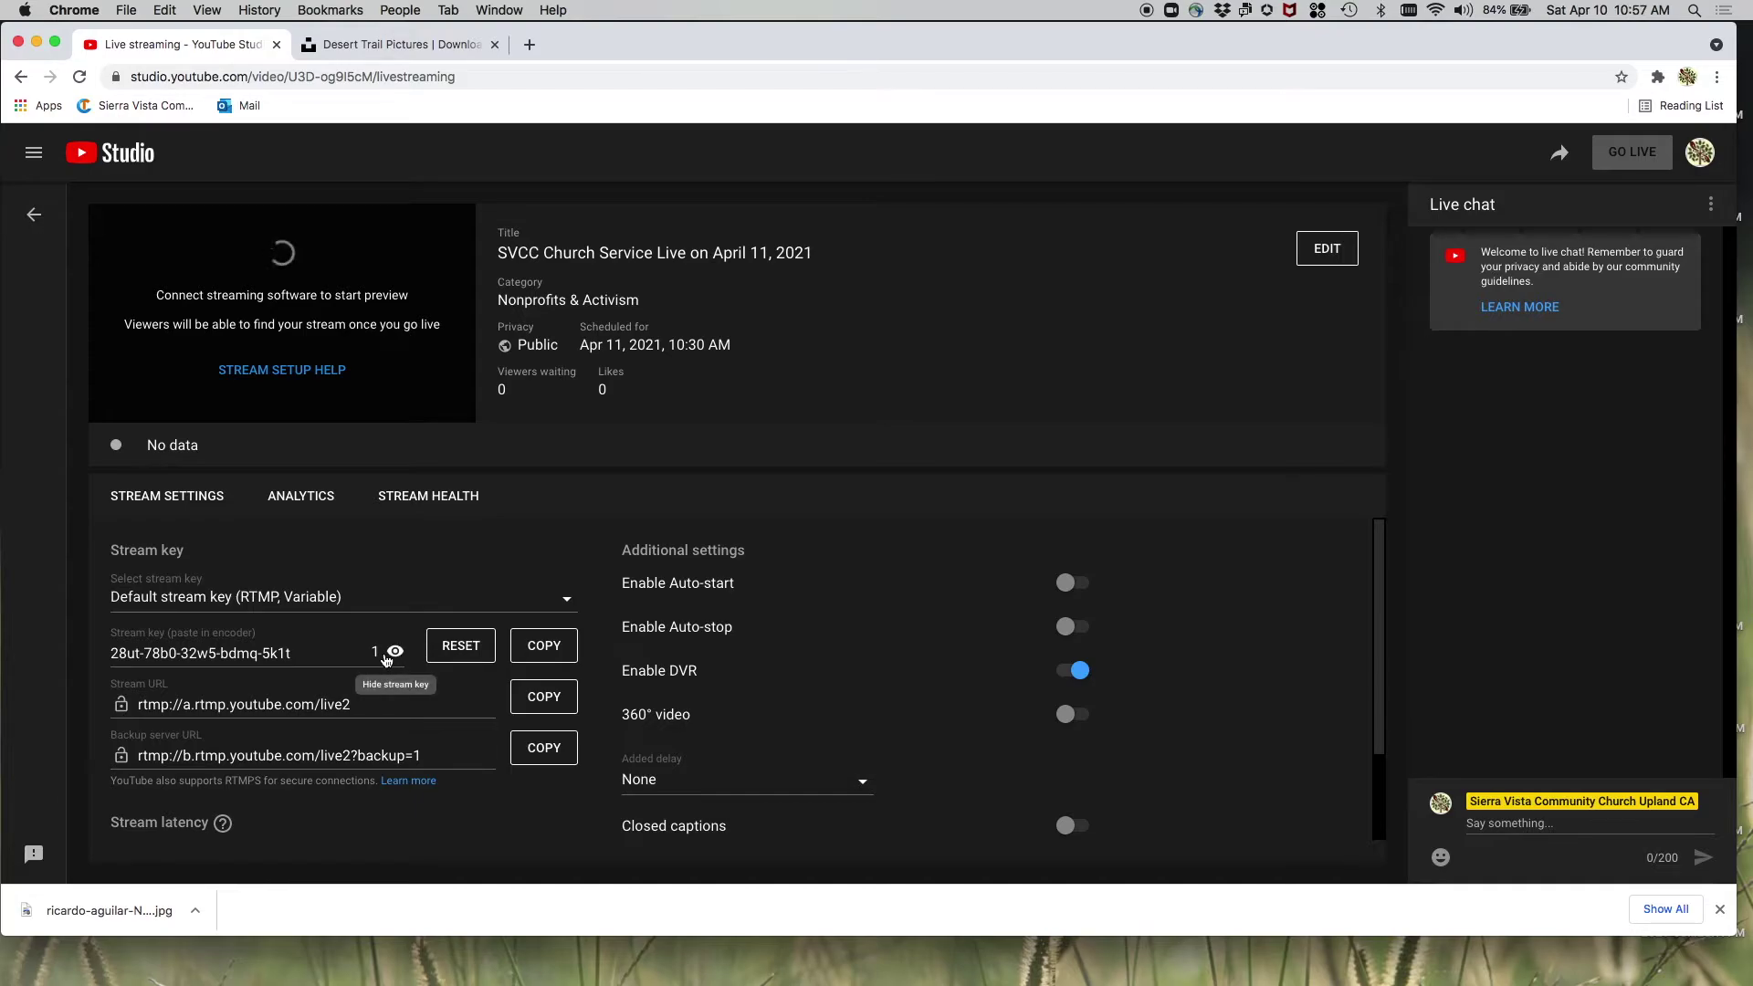
left_click(561, 649)
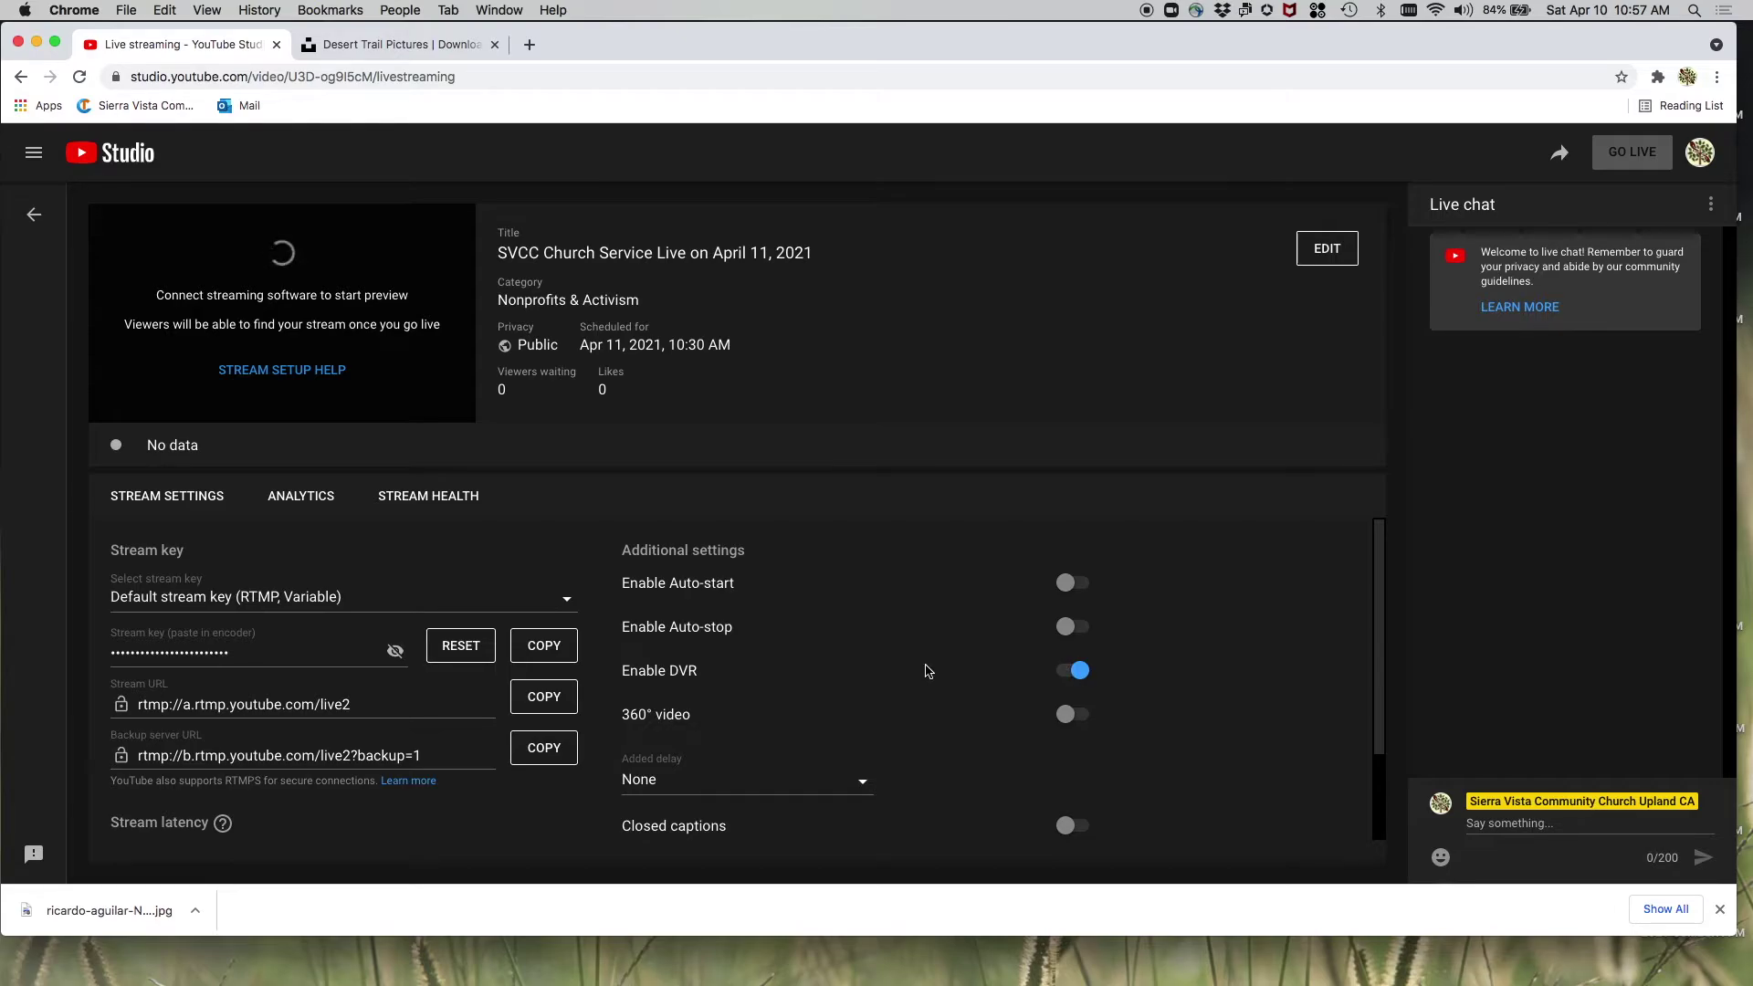
scroll(927, 667, "down", 2)
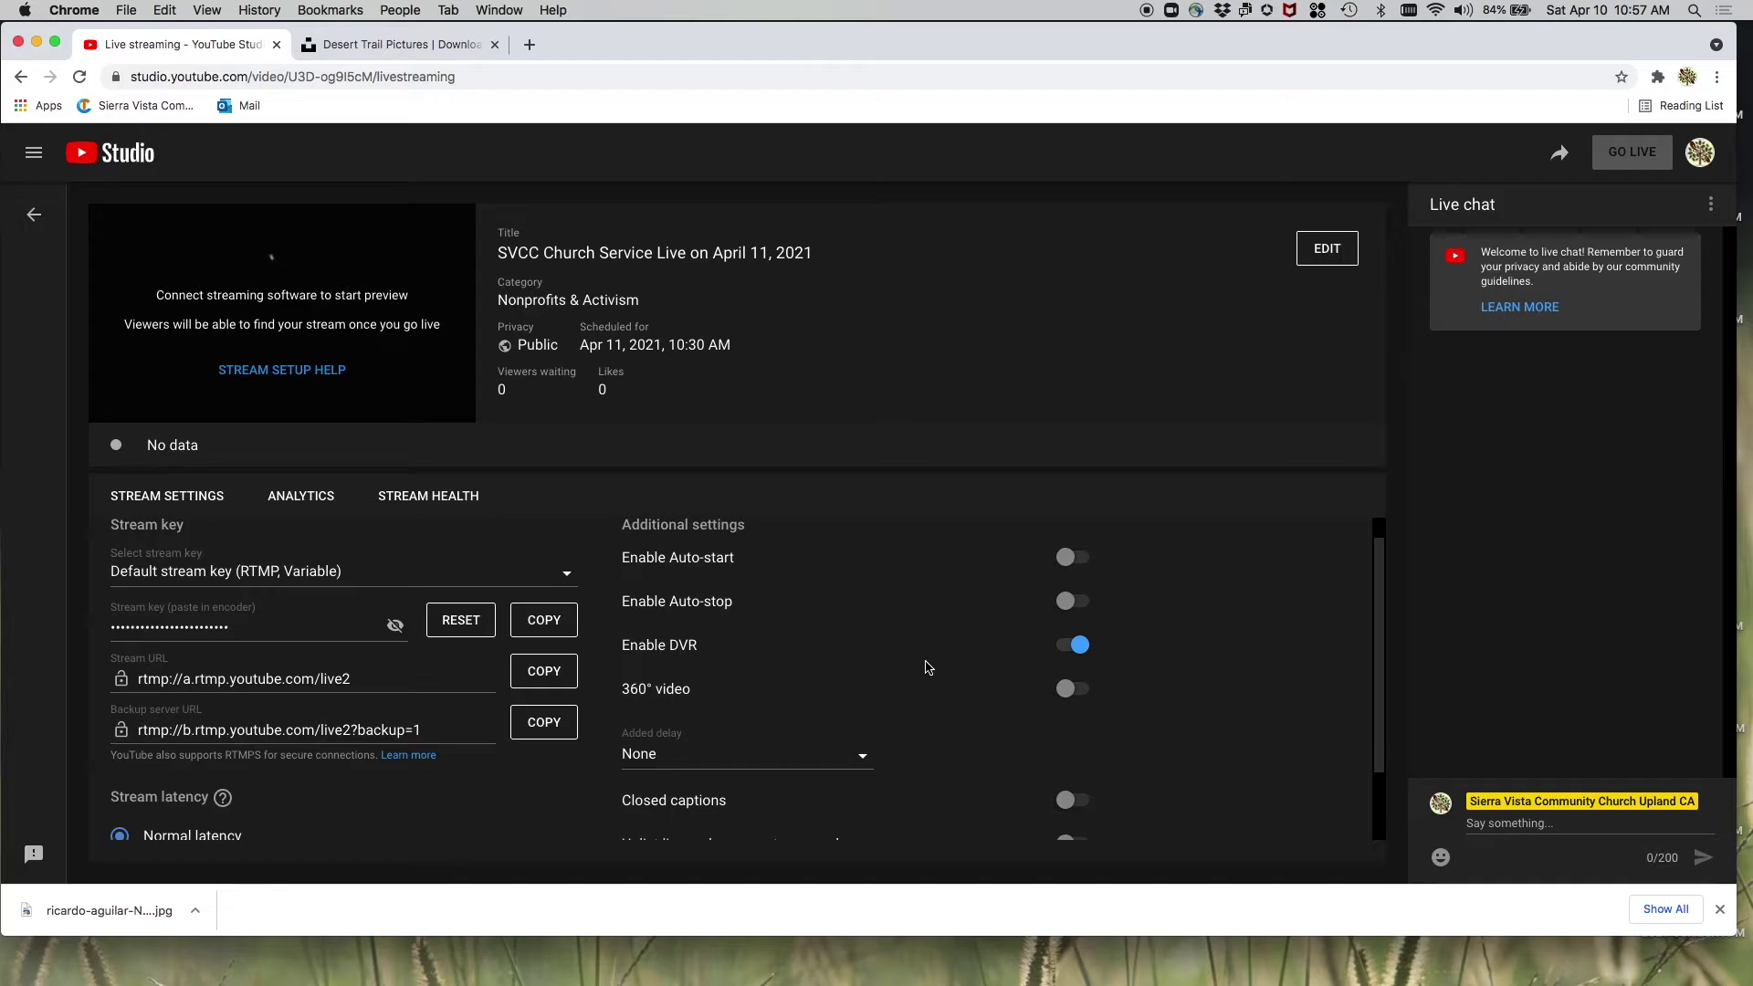
scroll(927, 668, "down", 1)
scroll(929, 666, "down", 1)
scroll(928, 665, "up", 3)
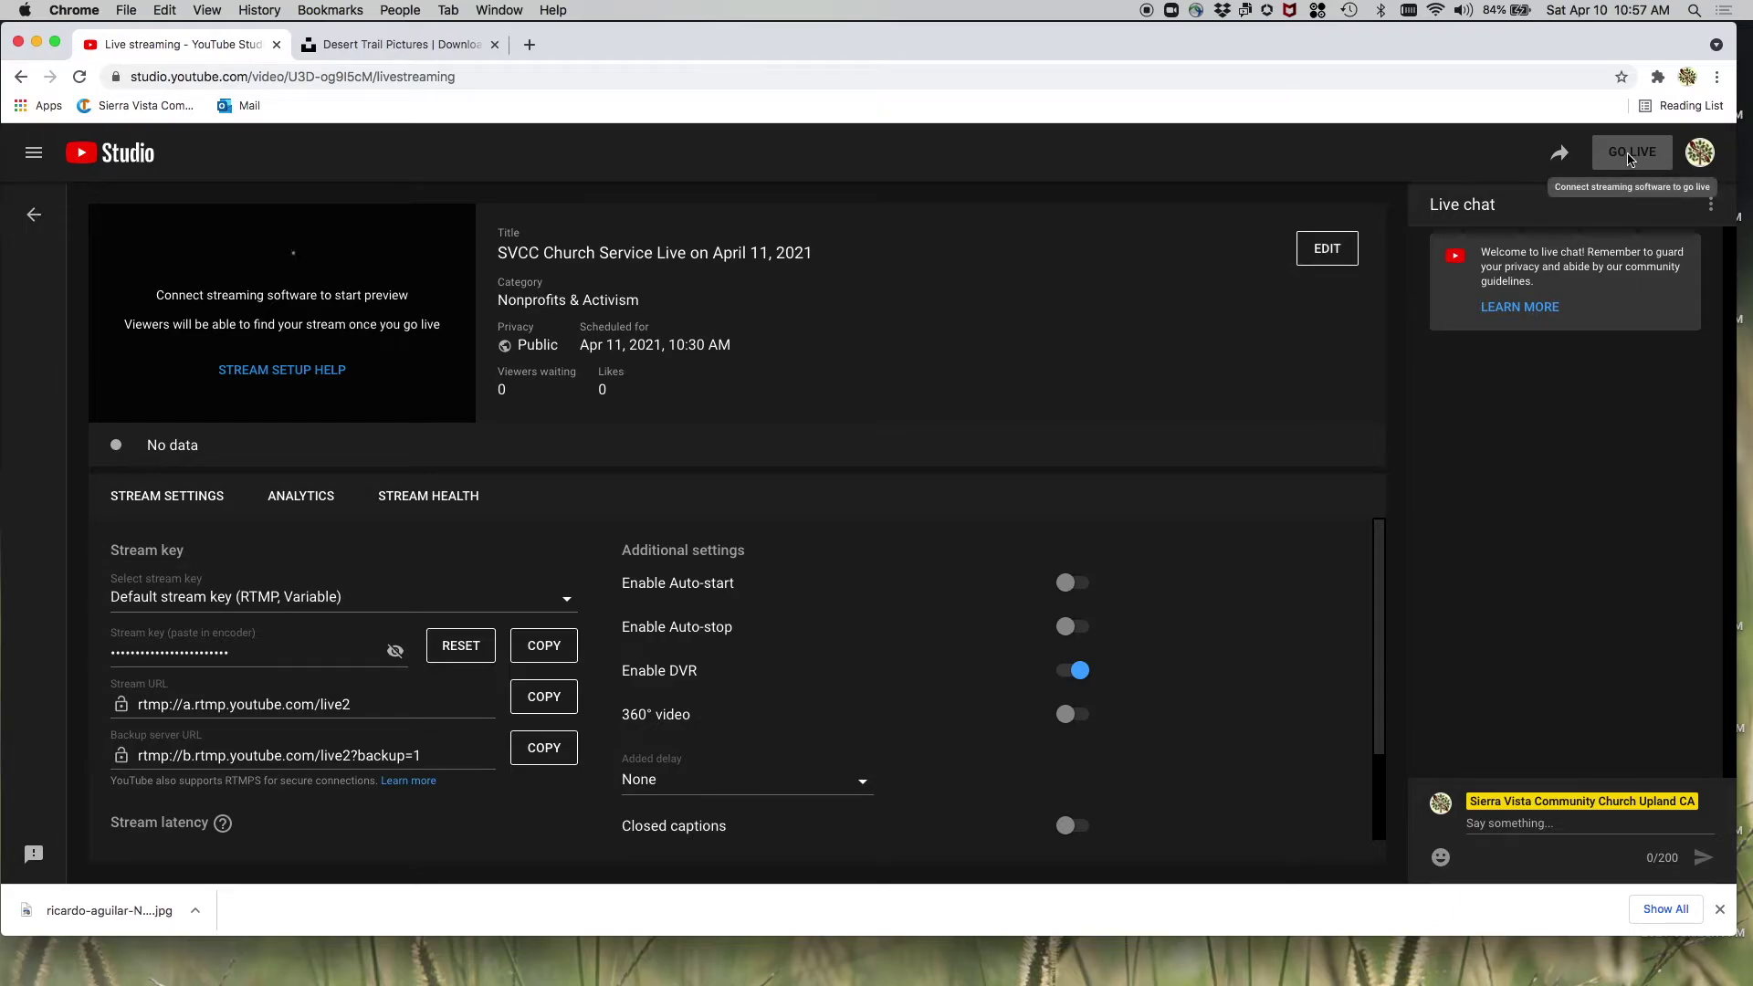
- Return to Manage, reopen the scheduled service stream, then go back to the live streams list
left_click(31, 217)
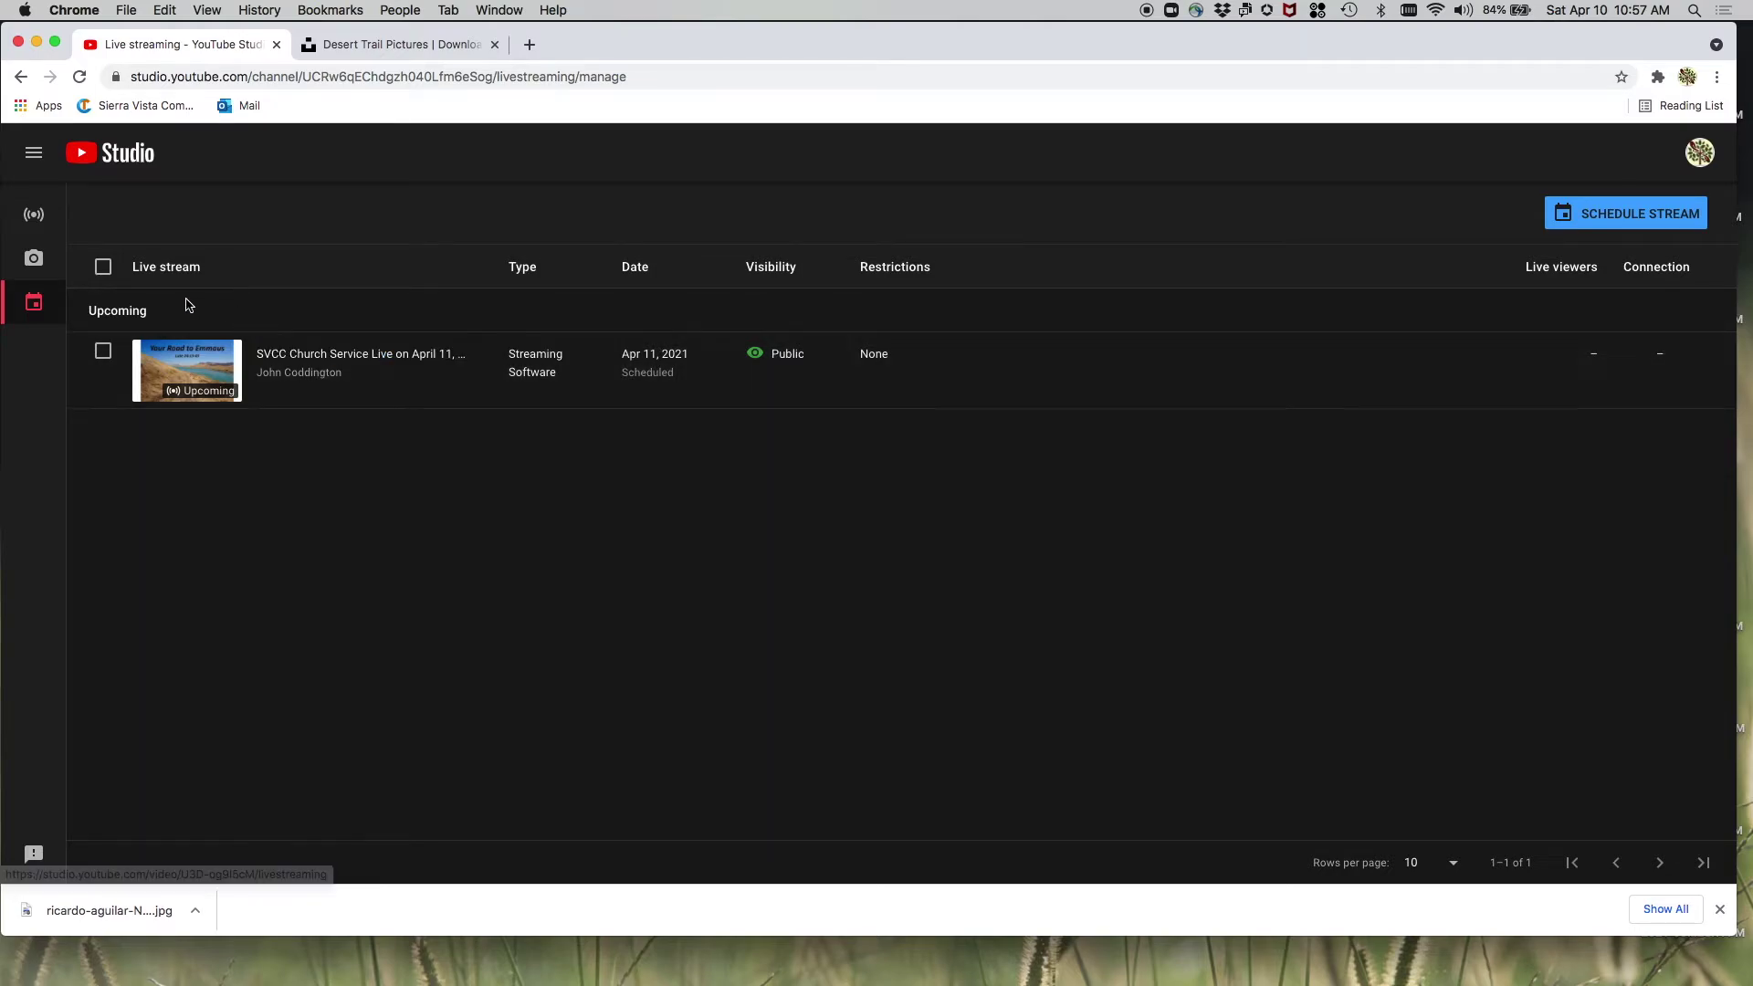
left_click(350, 364)
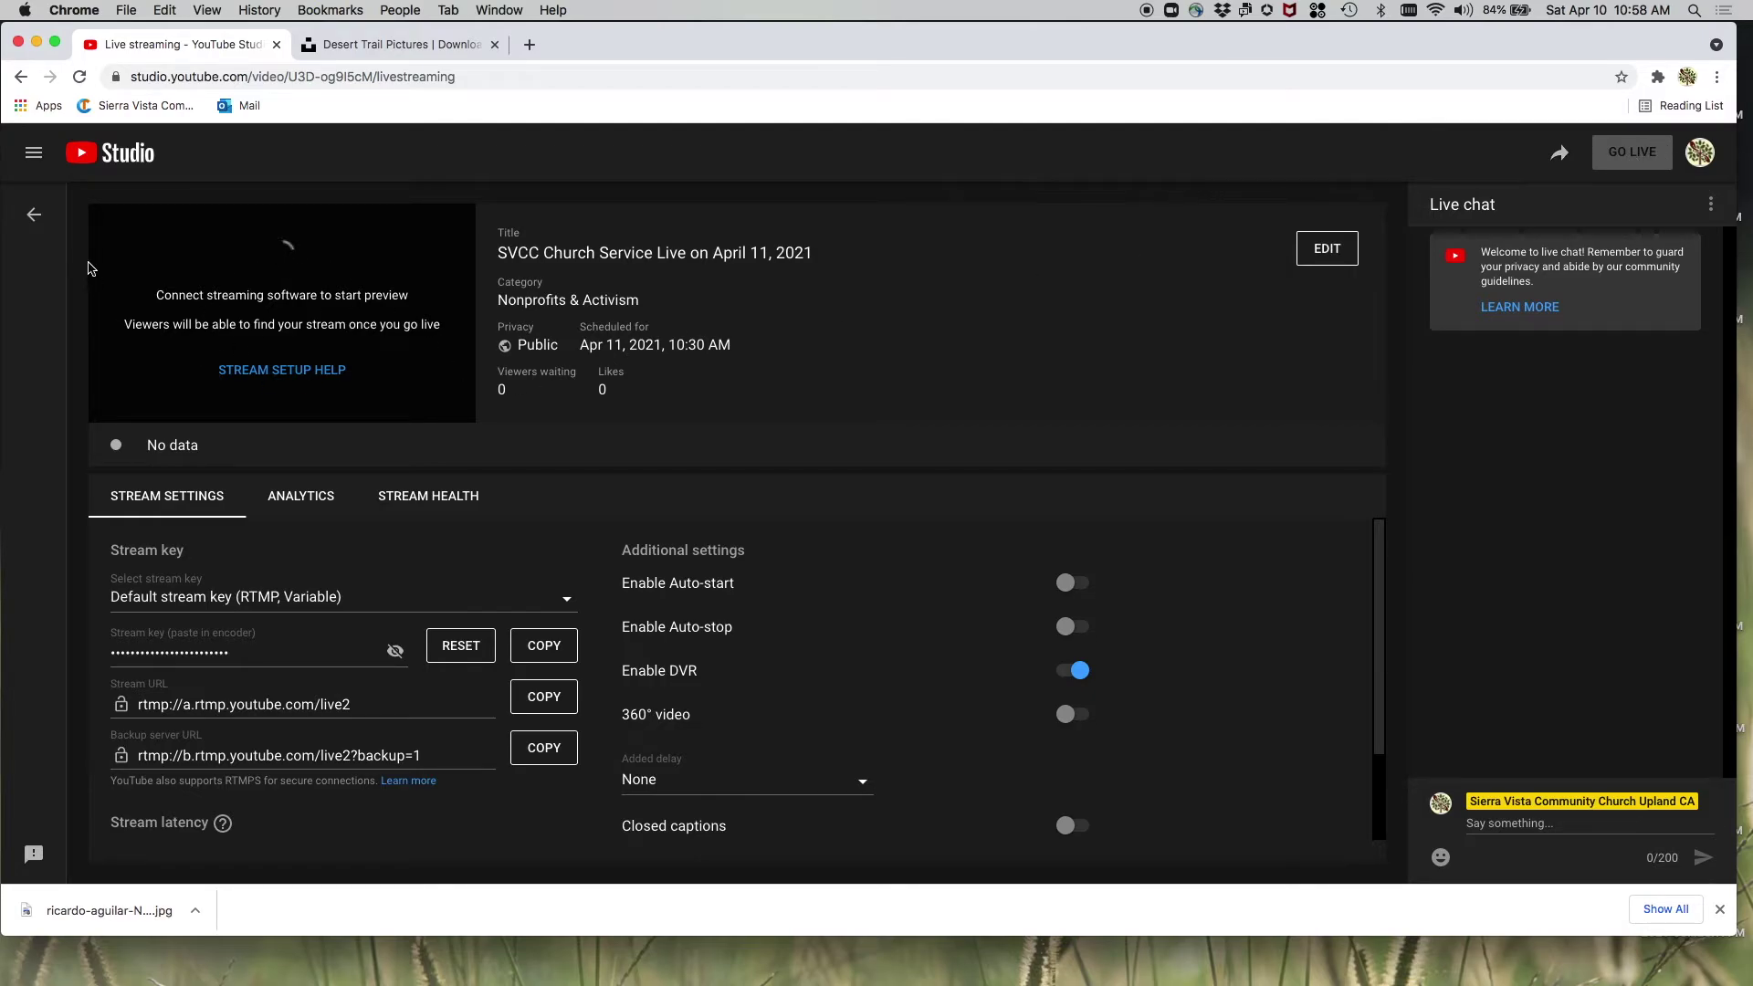
left_click(37, 217)
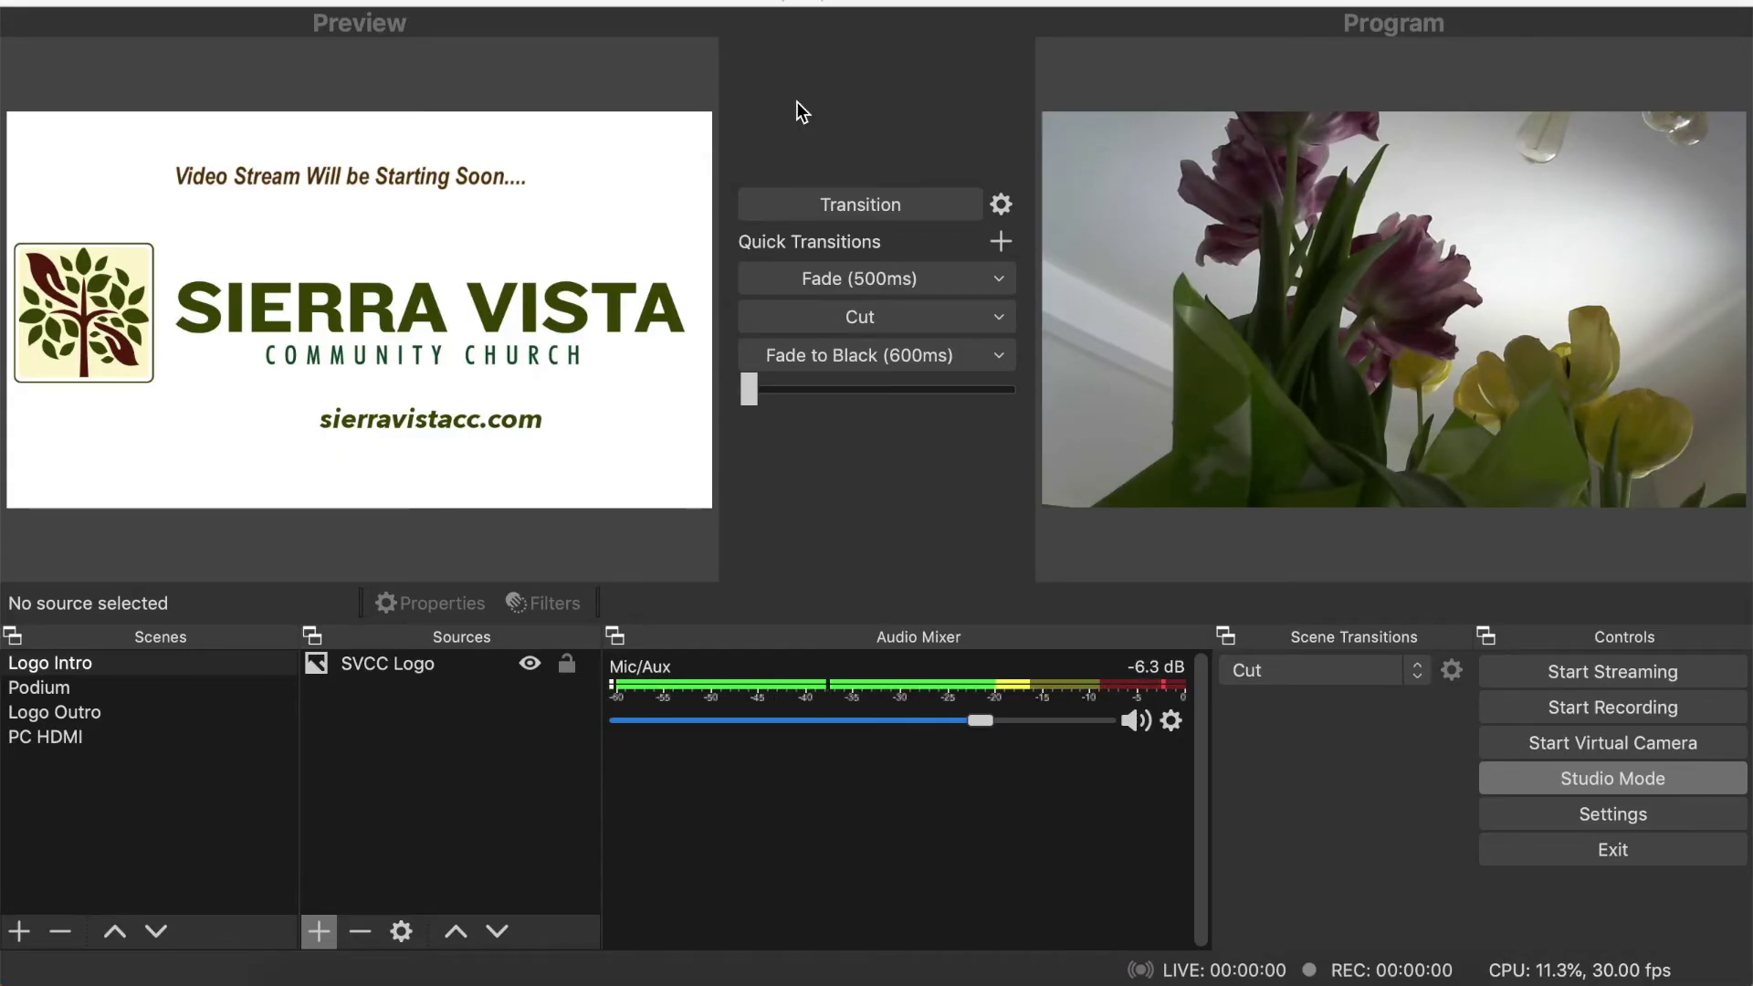
- Lower Mic/Aux to -9.2 dB and fade Logo Intro onto program with Fade (500ms)
left_click_drag(984, 719, 959, 718)
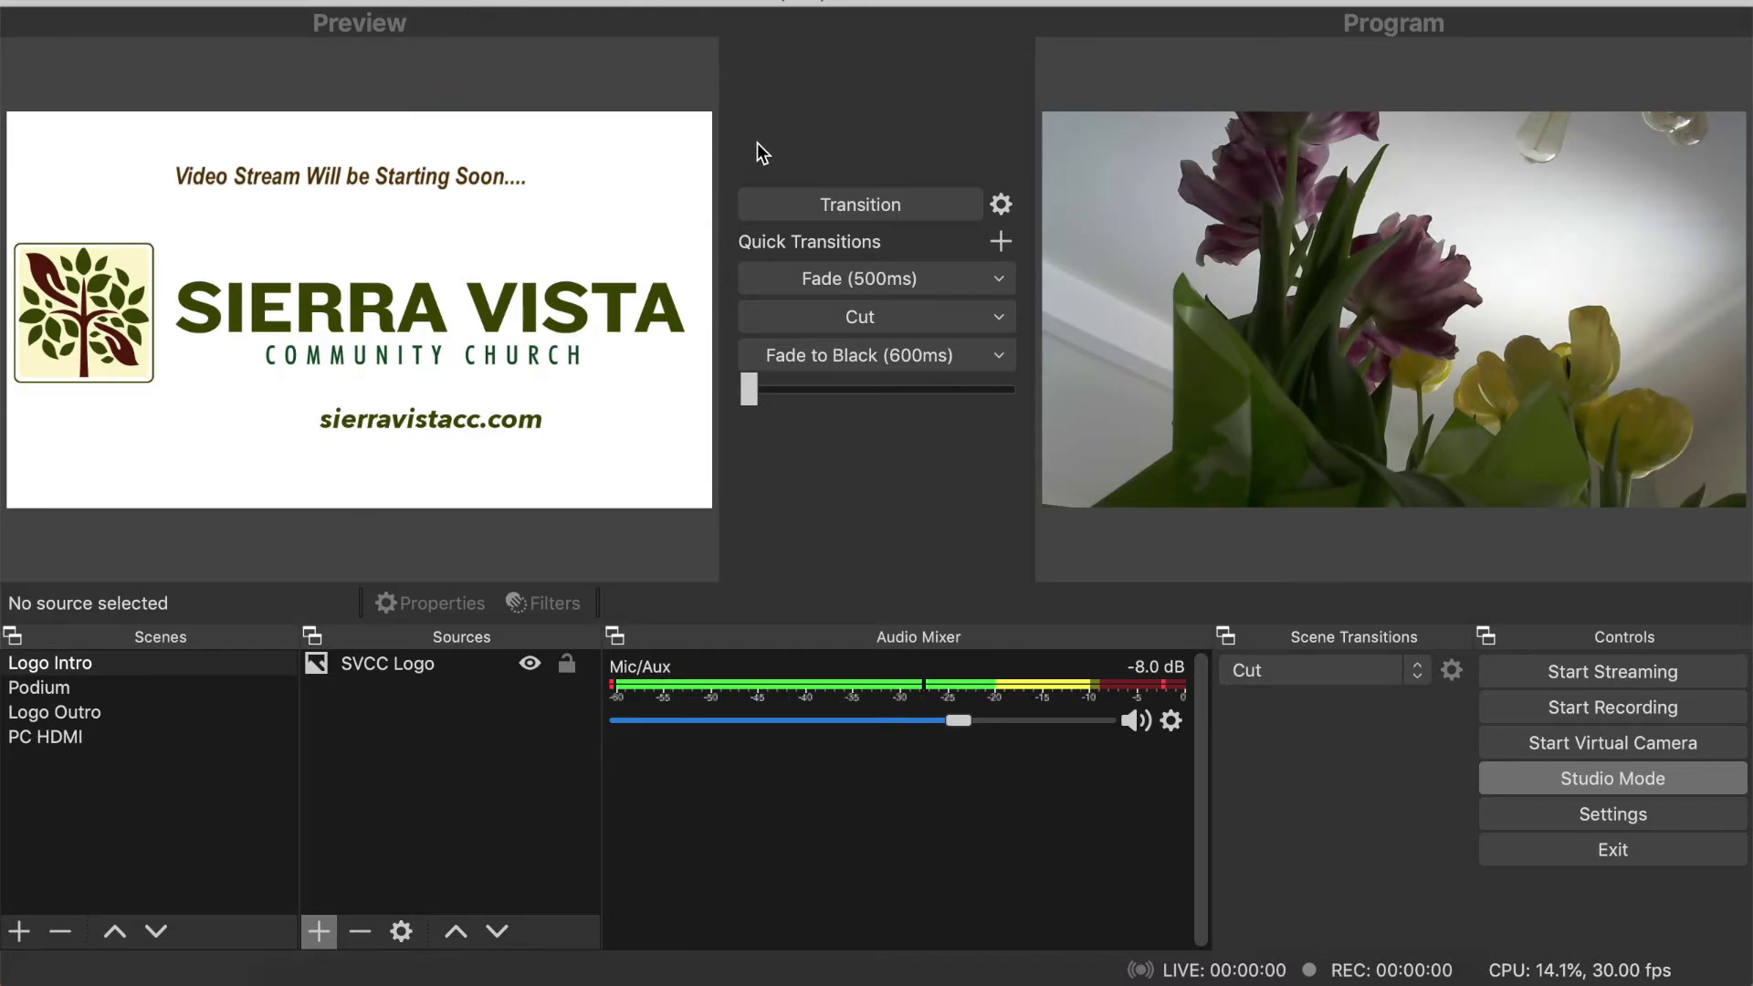
left_click_drag(957, 725, 944, 724)
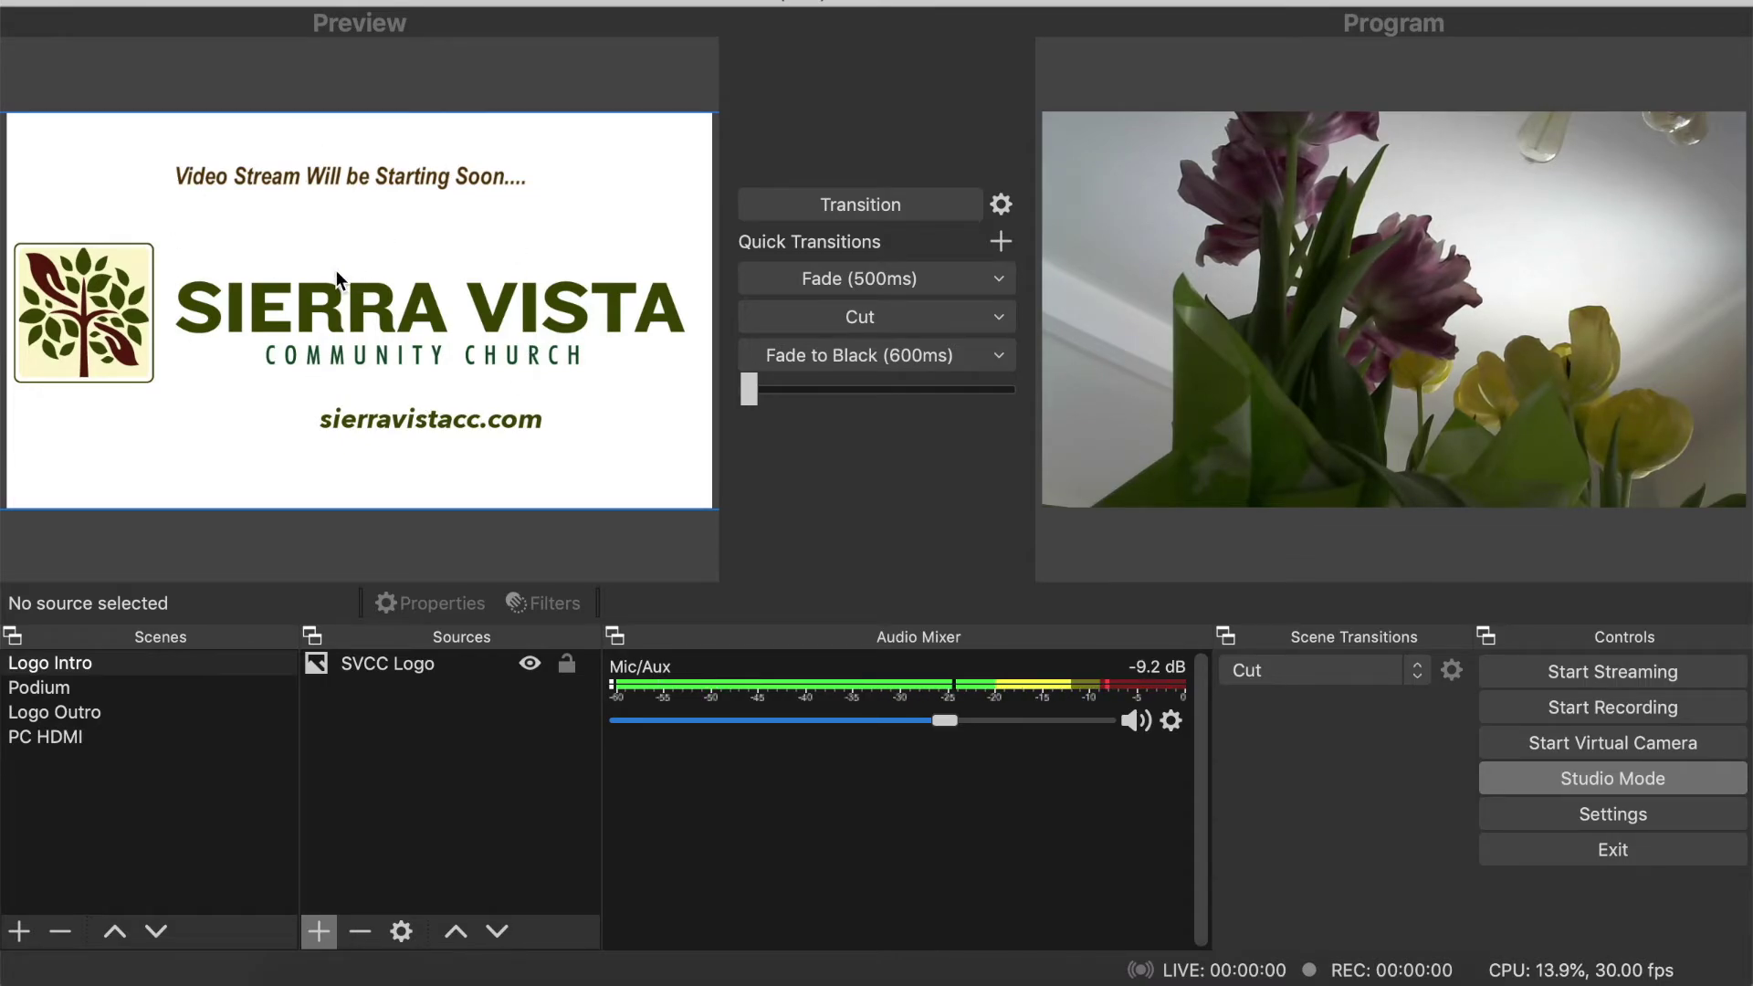
left_click(882, 278)
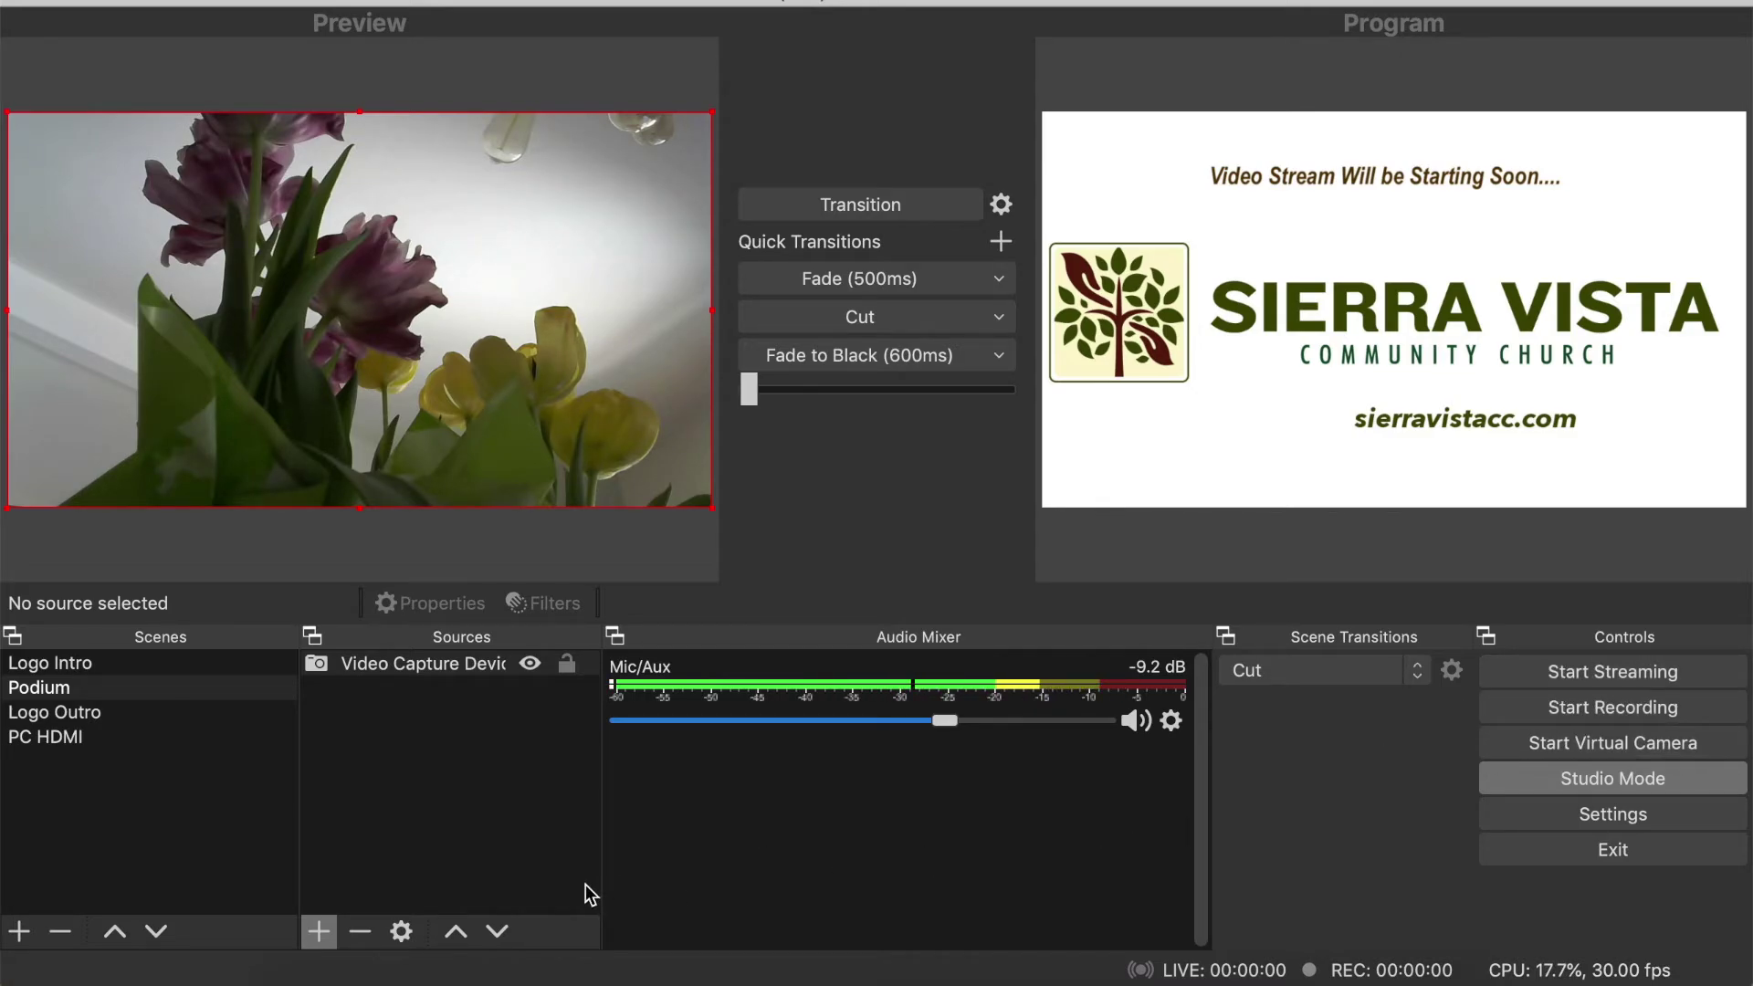
- Lower Mic/Aux to -11.3 dB and cue the Logo Outro scene in the preview
left_click_drag(944, 720, 922, 719)
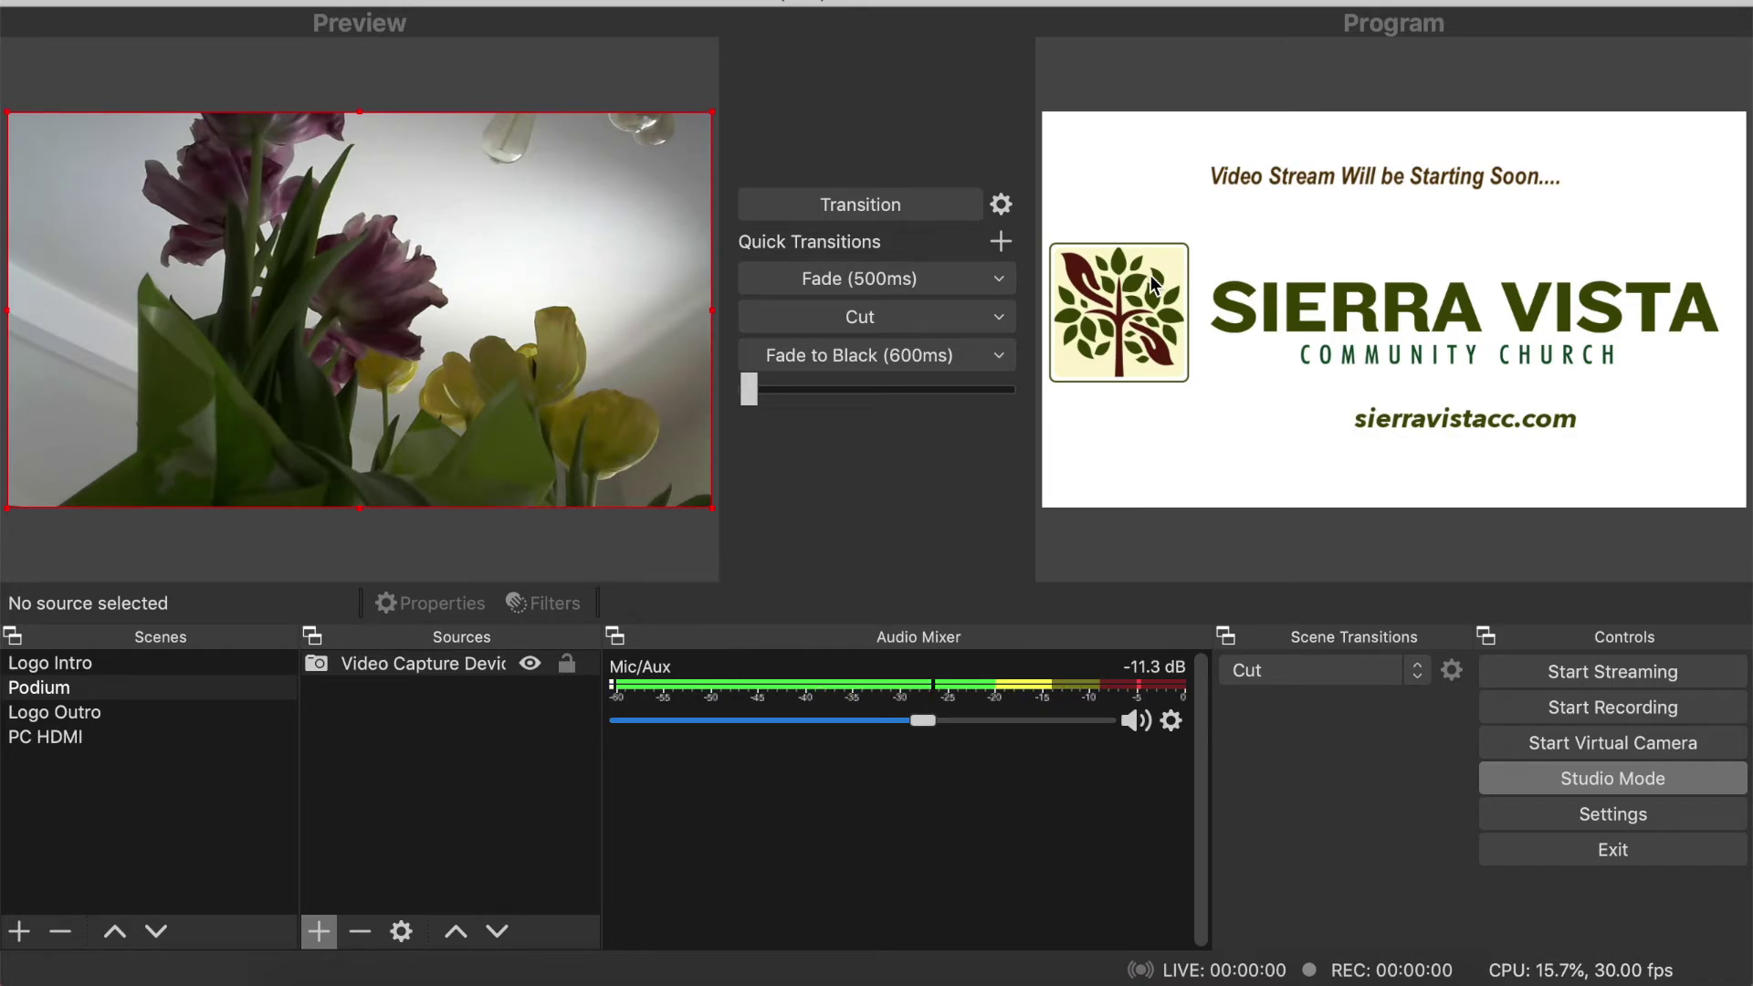
left_click(106, 692)
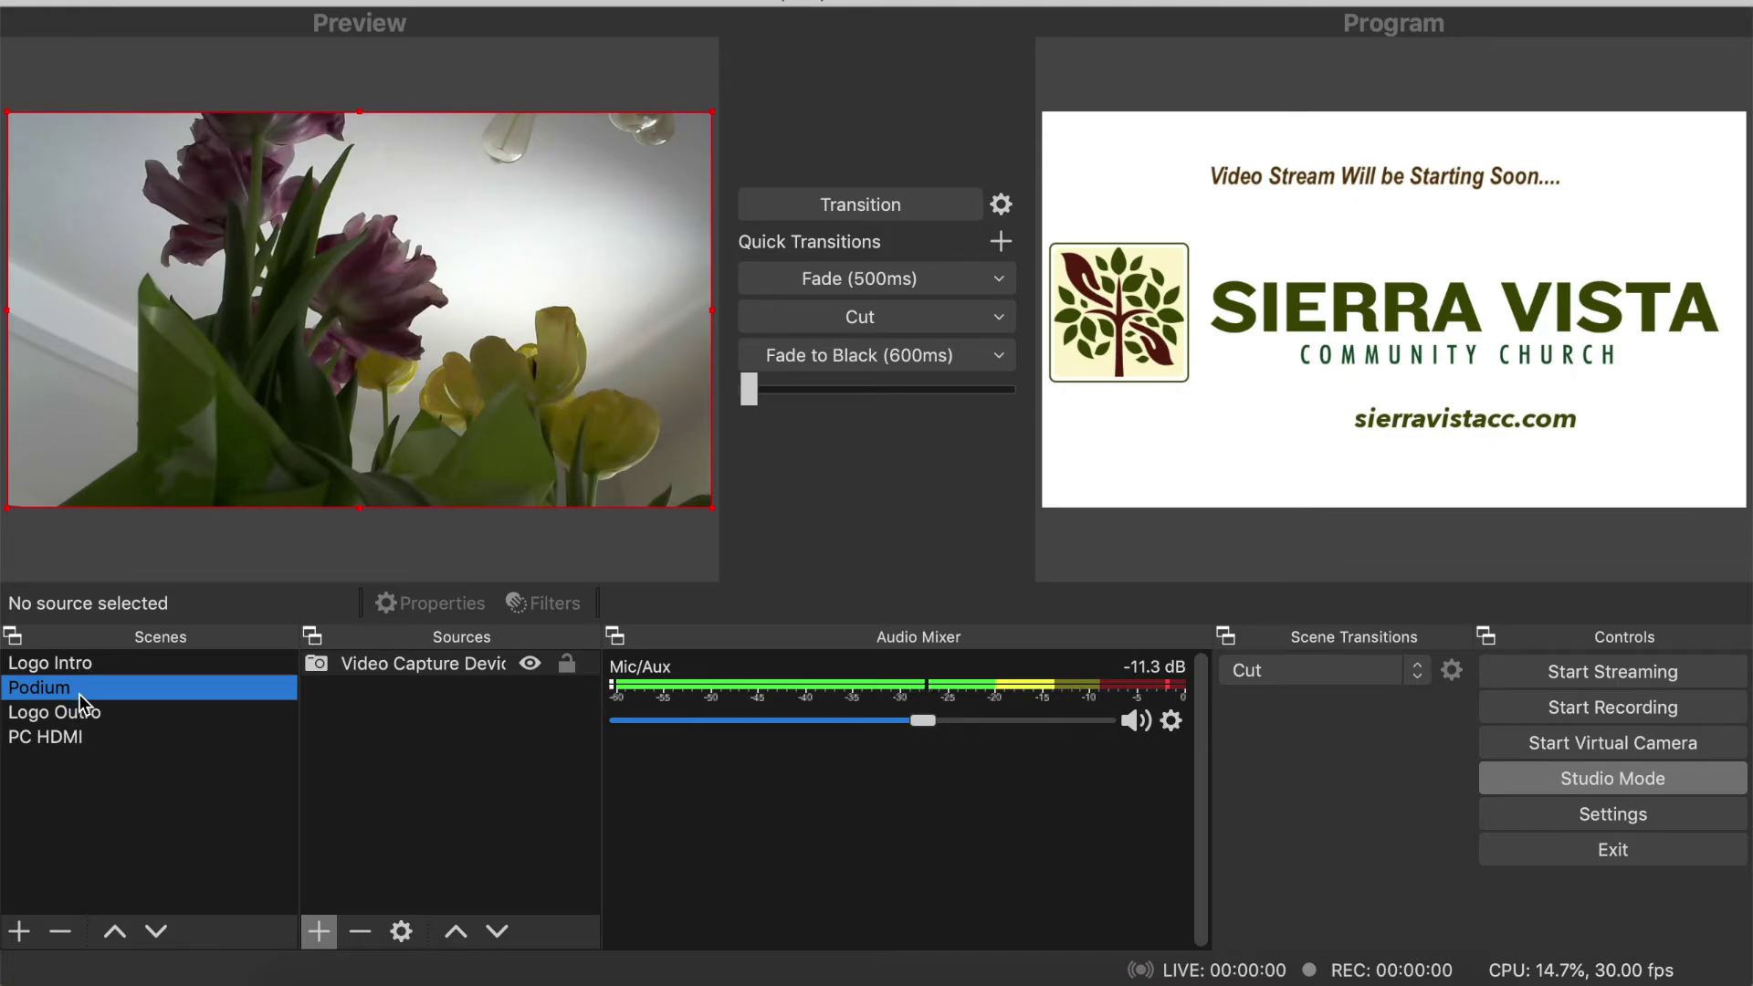
left_click(76, 712)
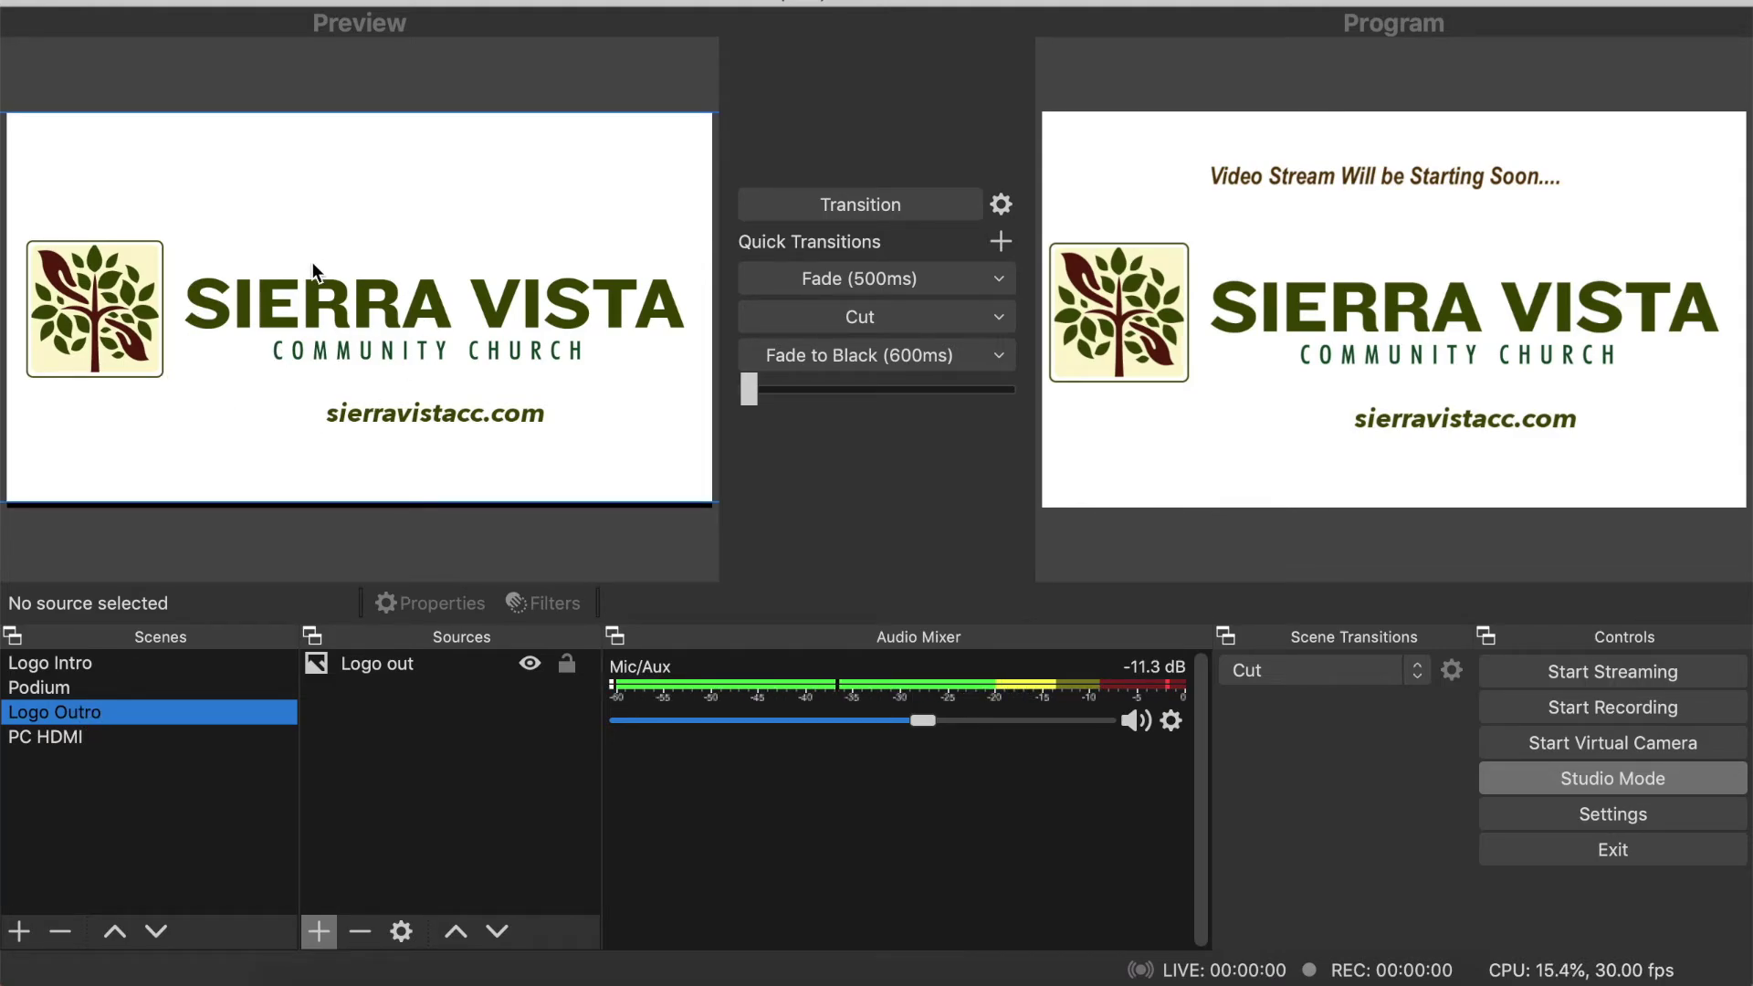
- Test Fade (500ms) transitions through Logo Outro, Logo Intro, Podium and back to Logo Outro
left_click(873, 274)
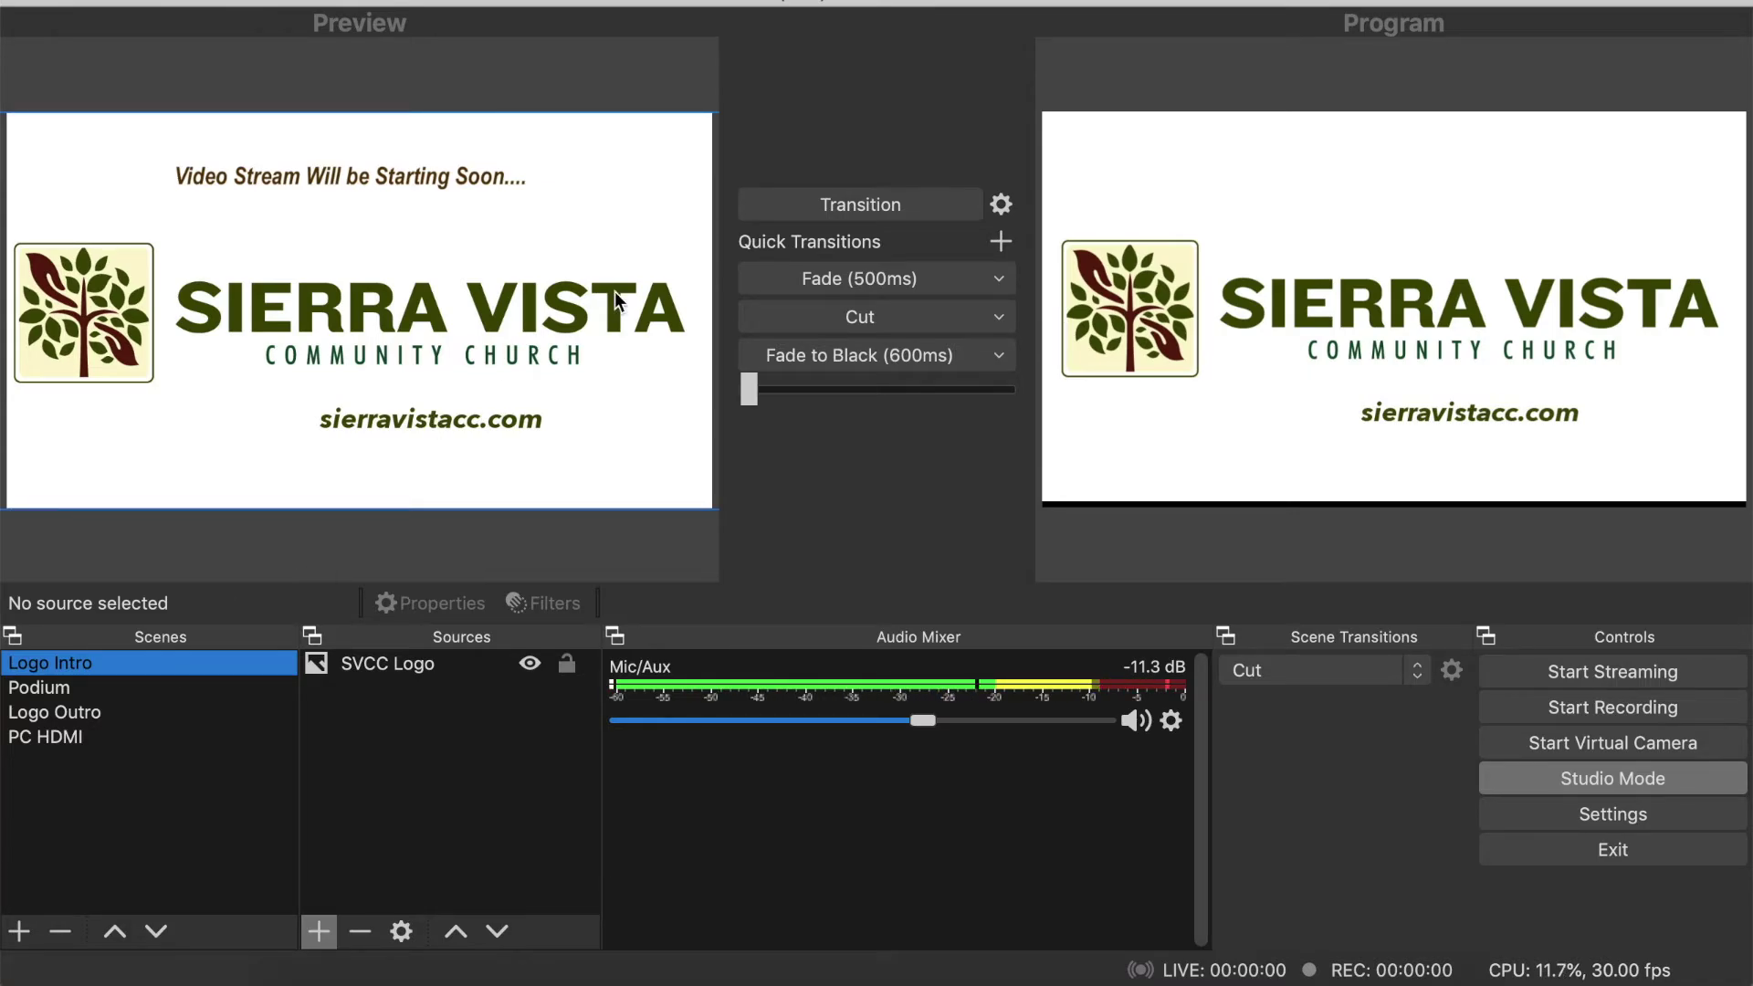
left_click(776, 270)
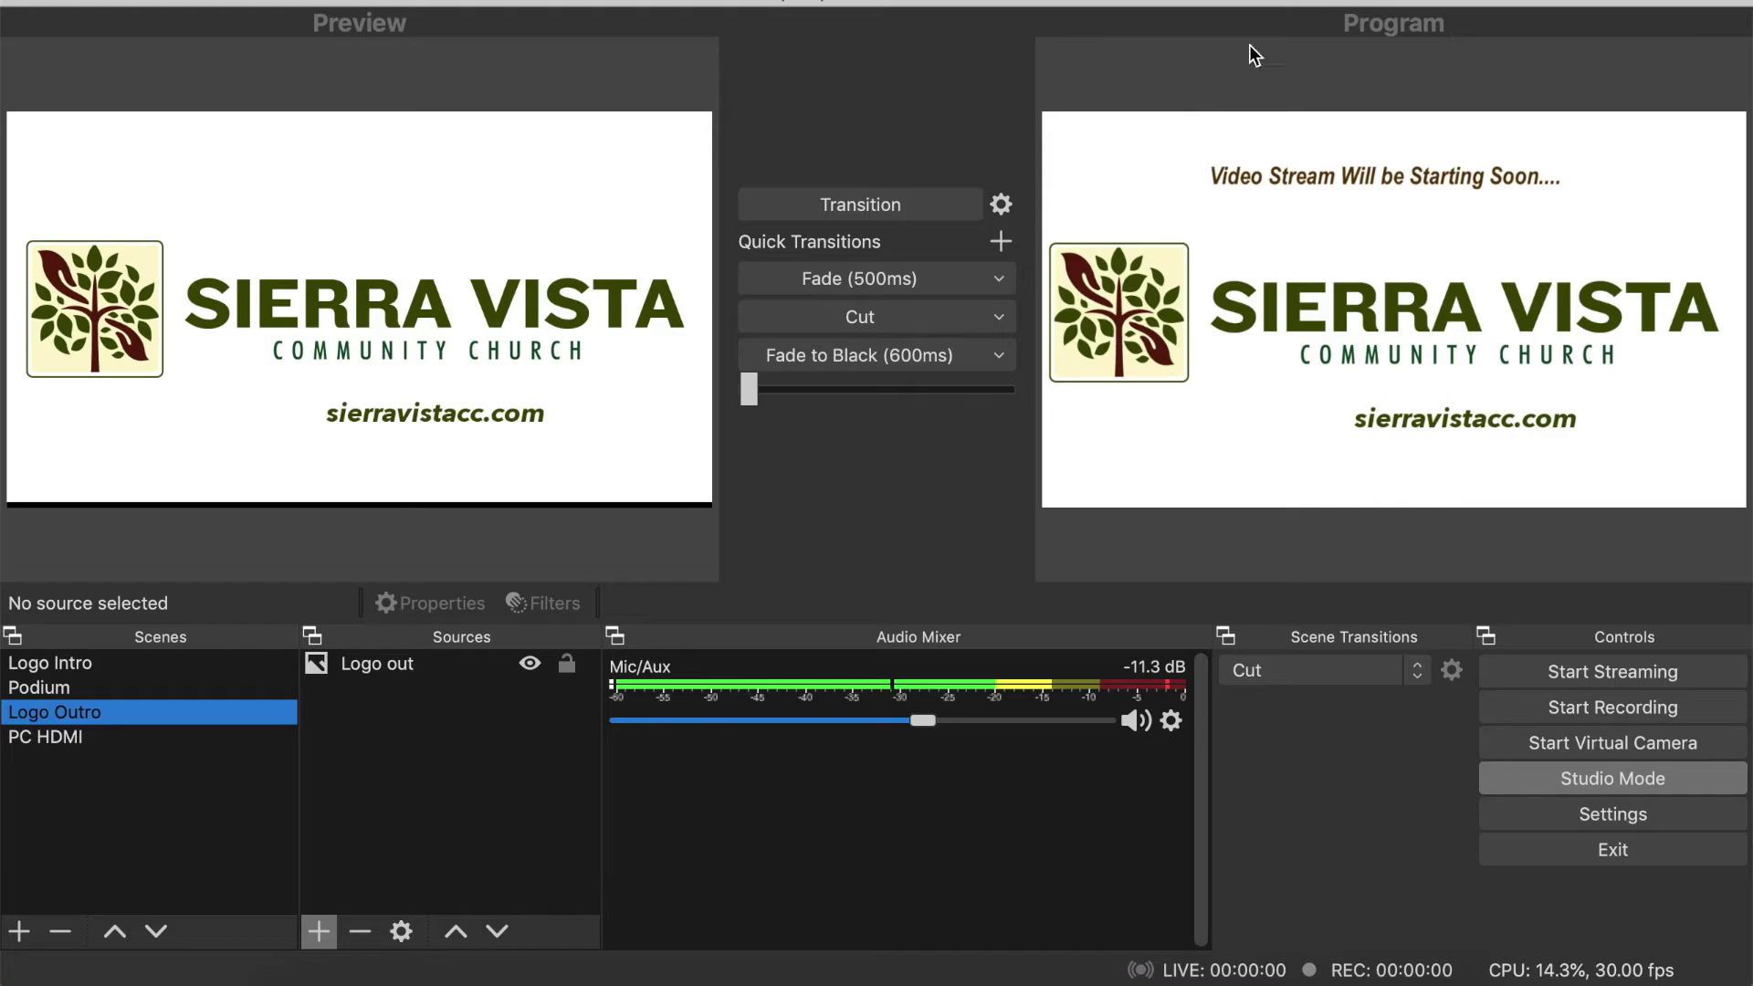
left_click(72, 690)
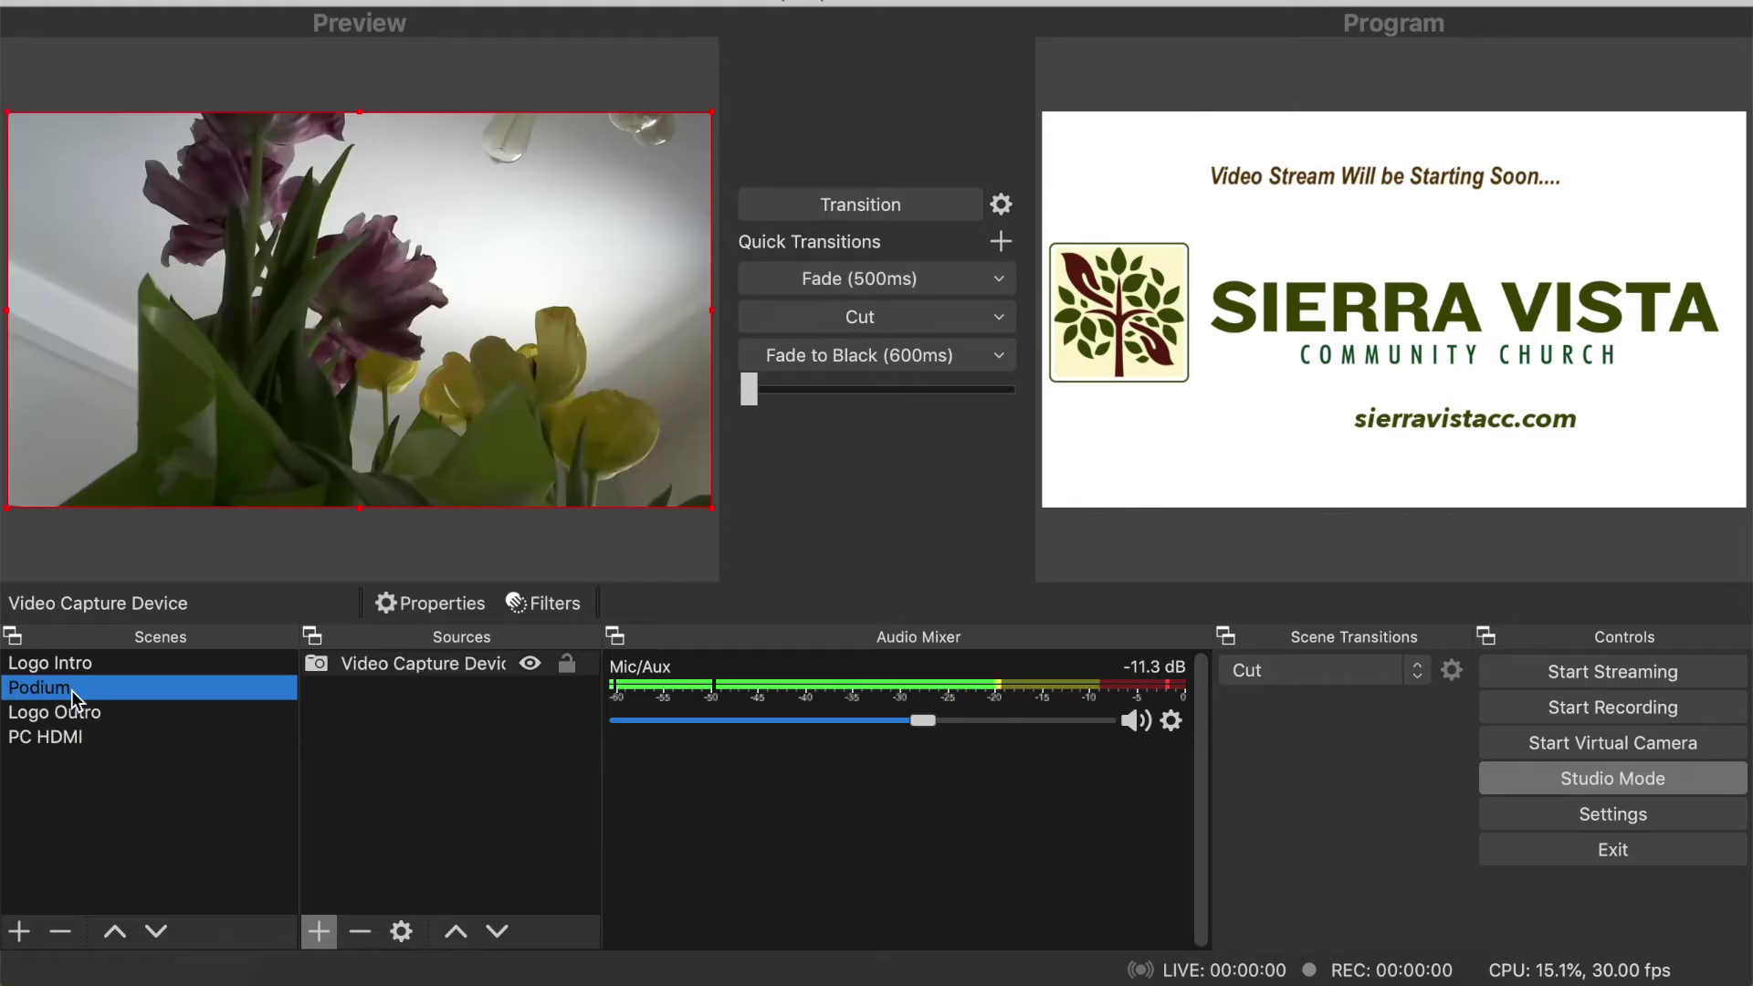
left_click(837, 269)
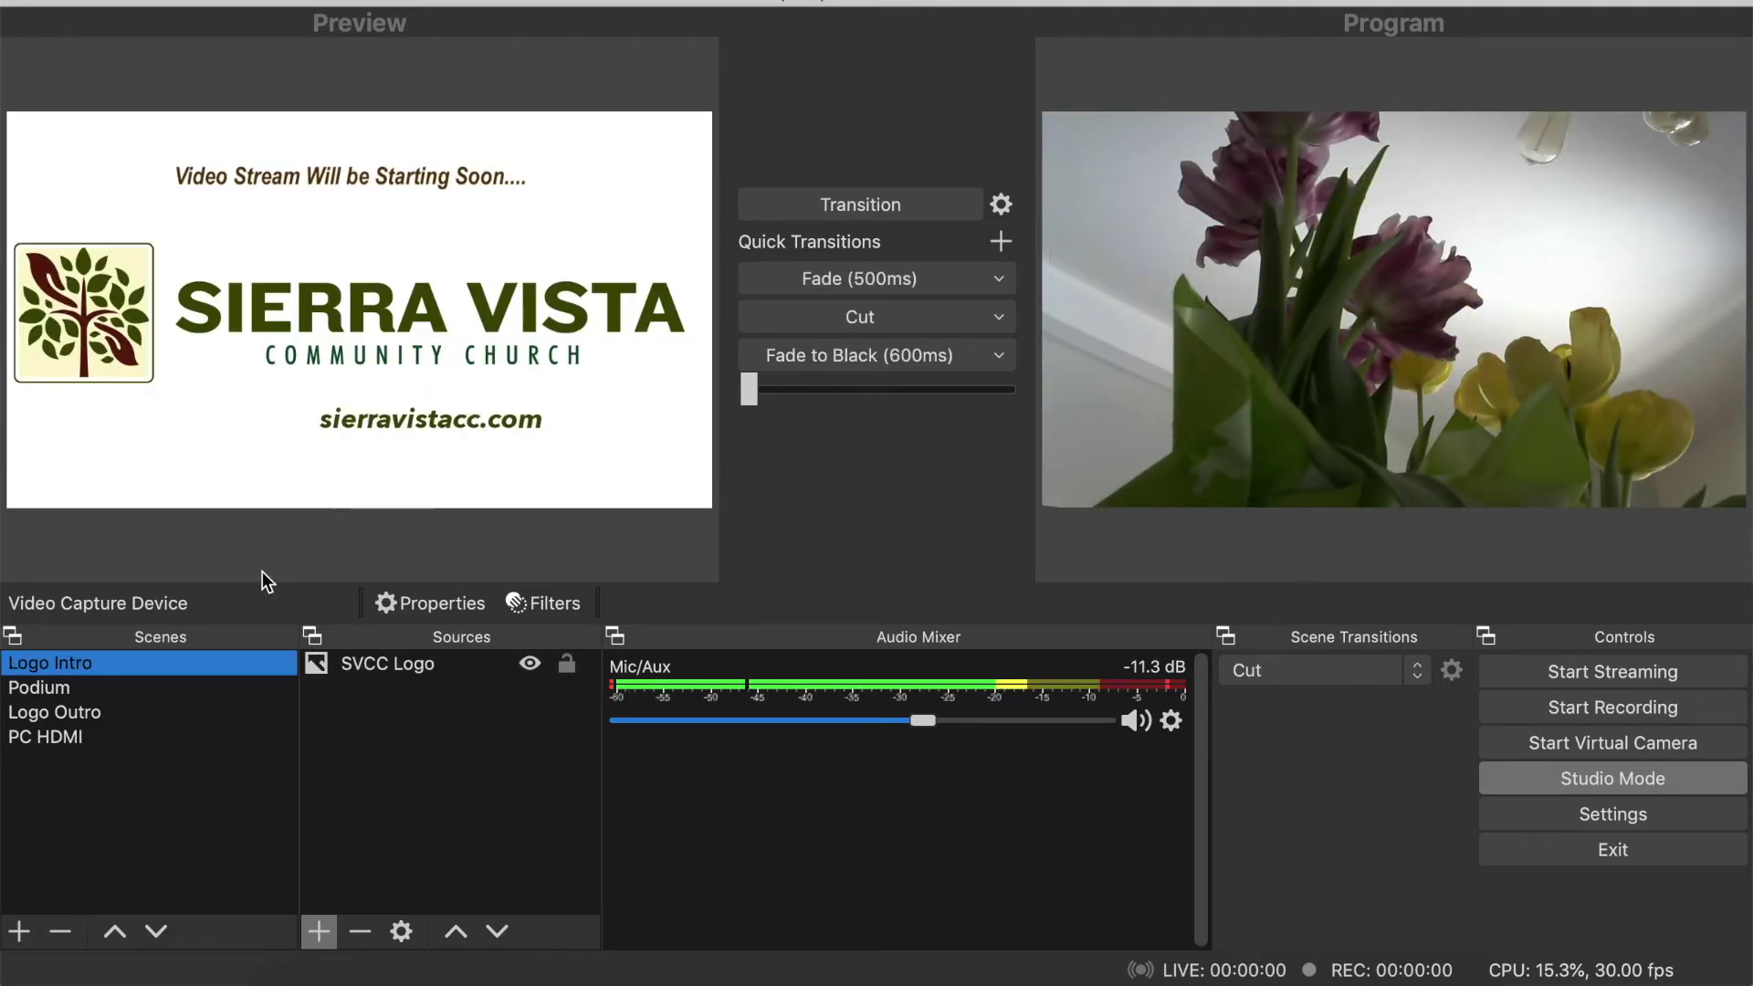
left_click(107, 710)
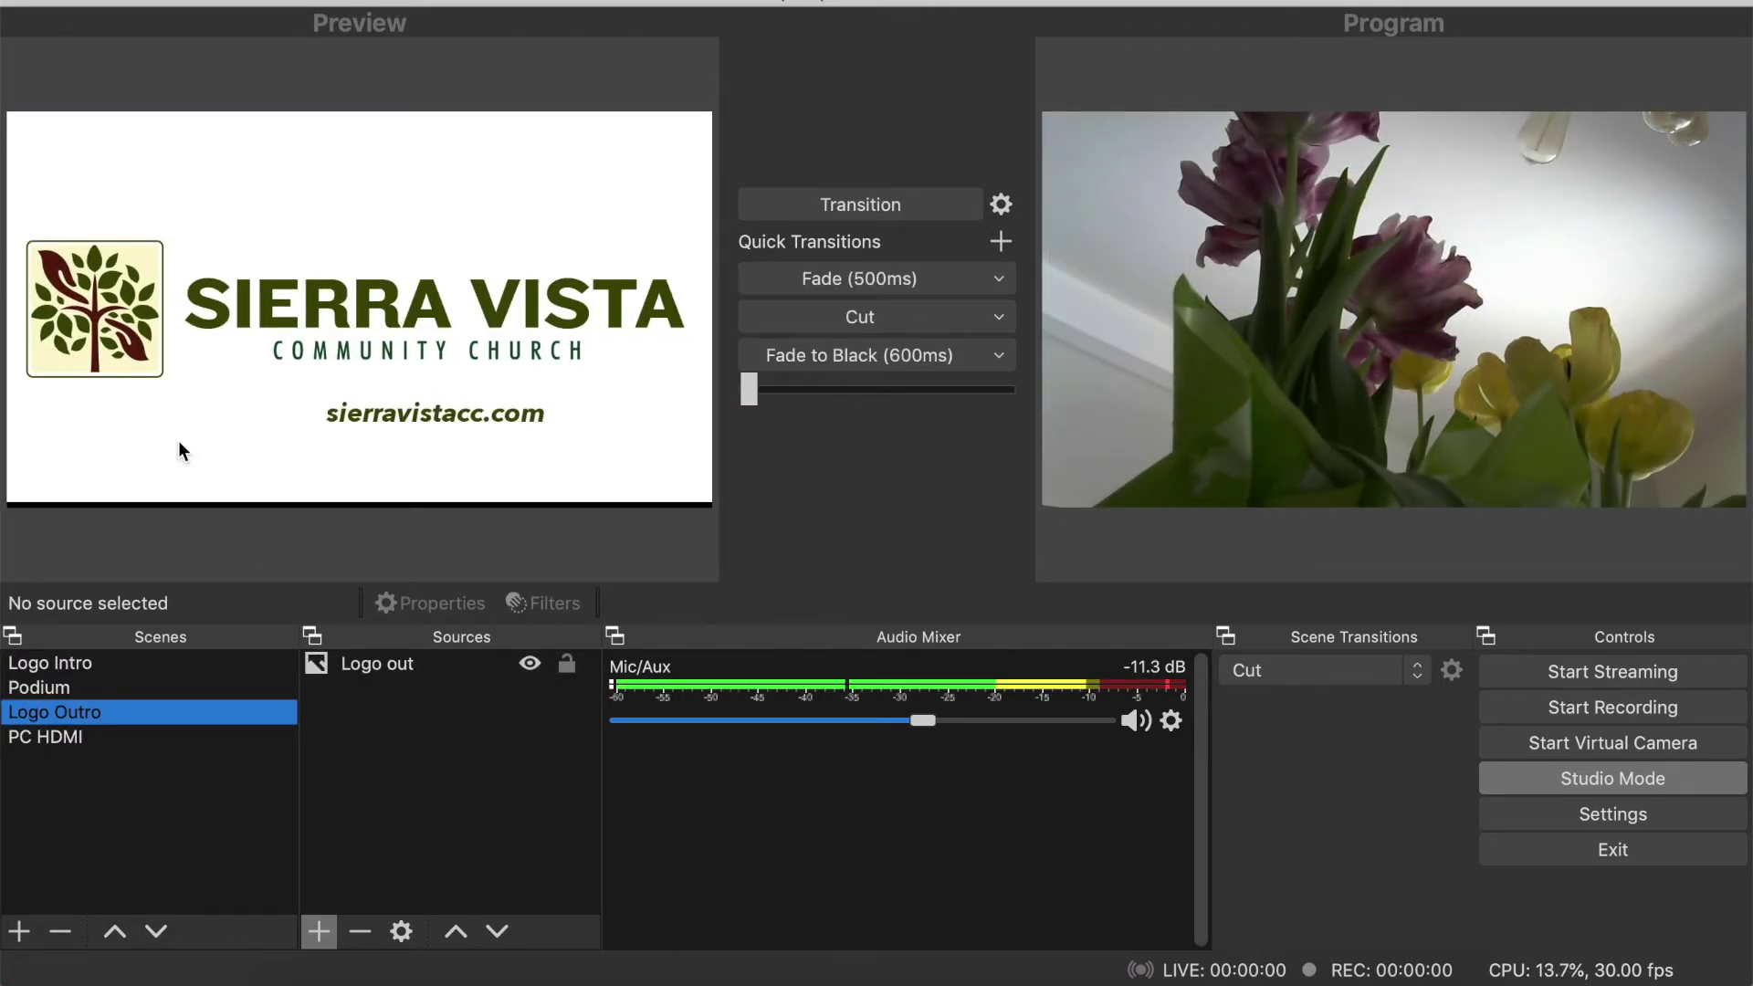
left_click(816, 270)
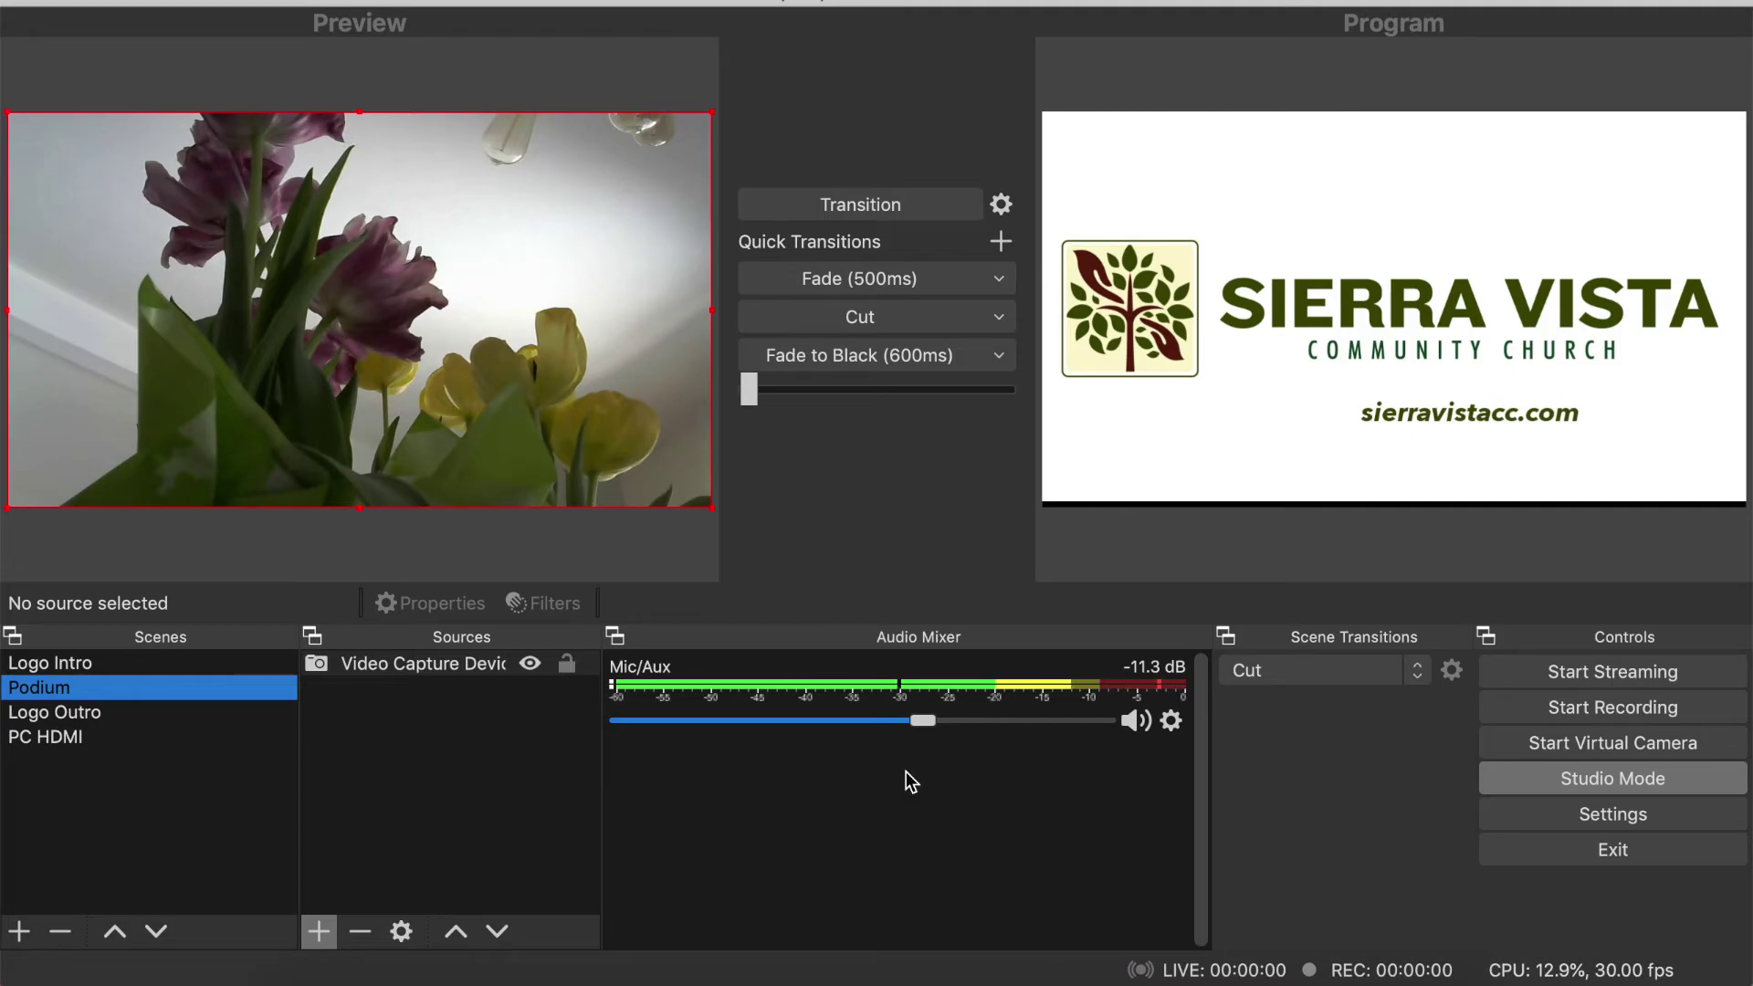
- Set Mic/Aux to -14.7 dB, put Logo Intro on program, start streaming, and return to Chrome
left_click_drag(922, 720, 891, 721)
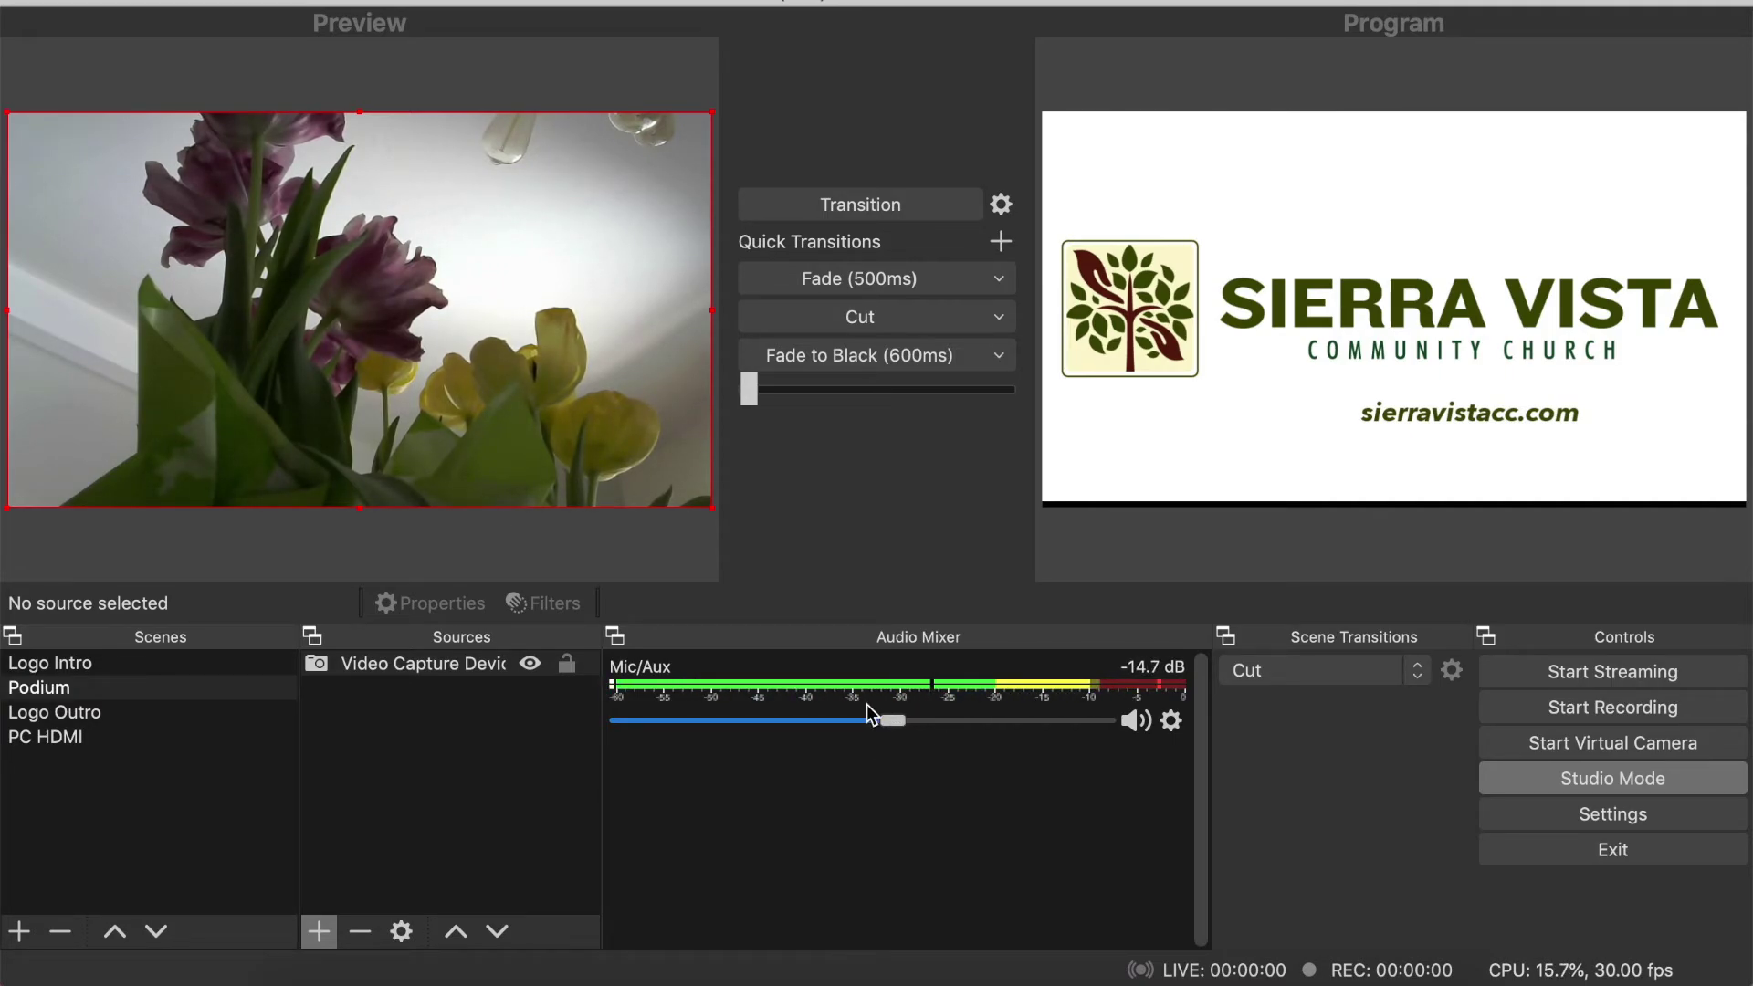
left_click(123, 670)
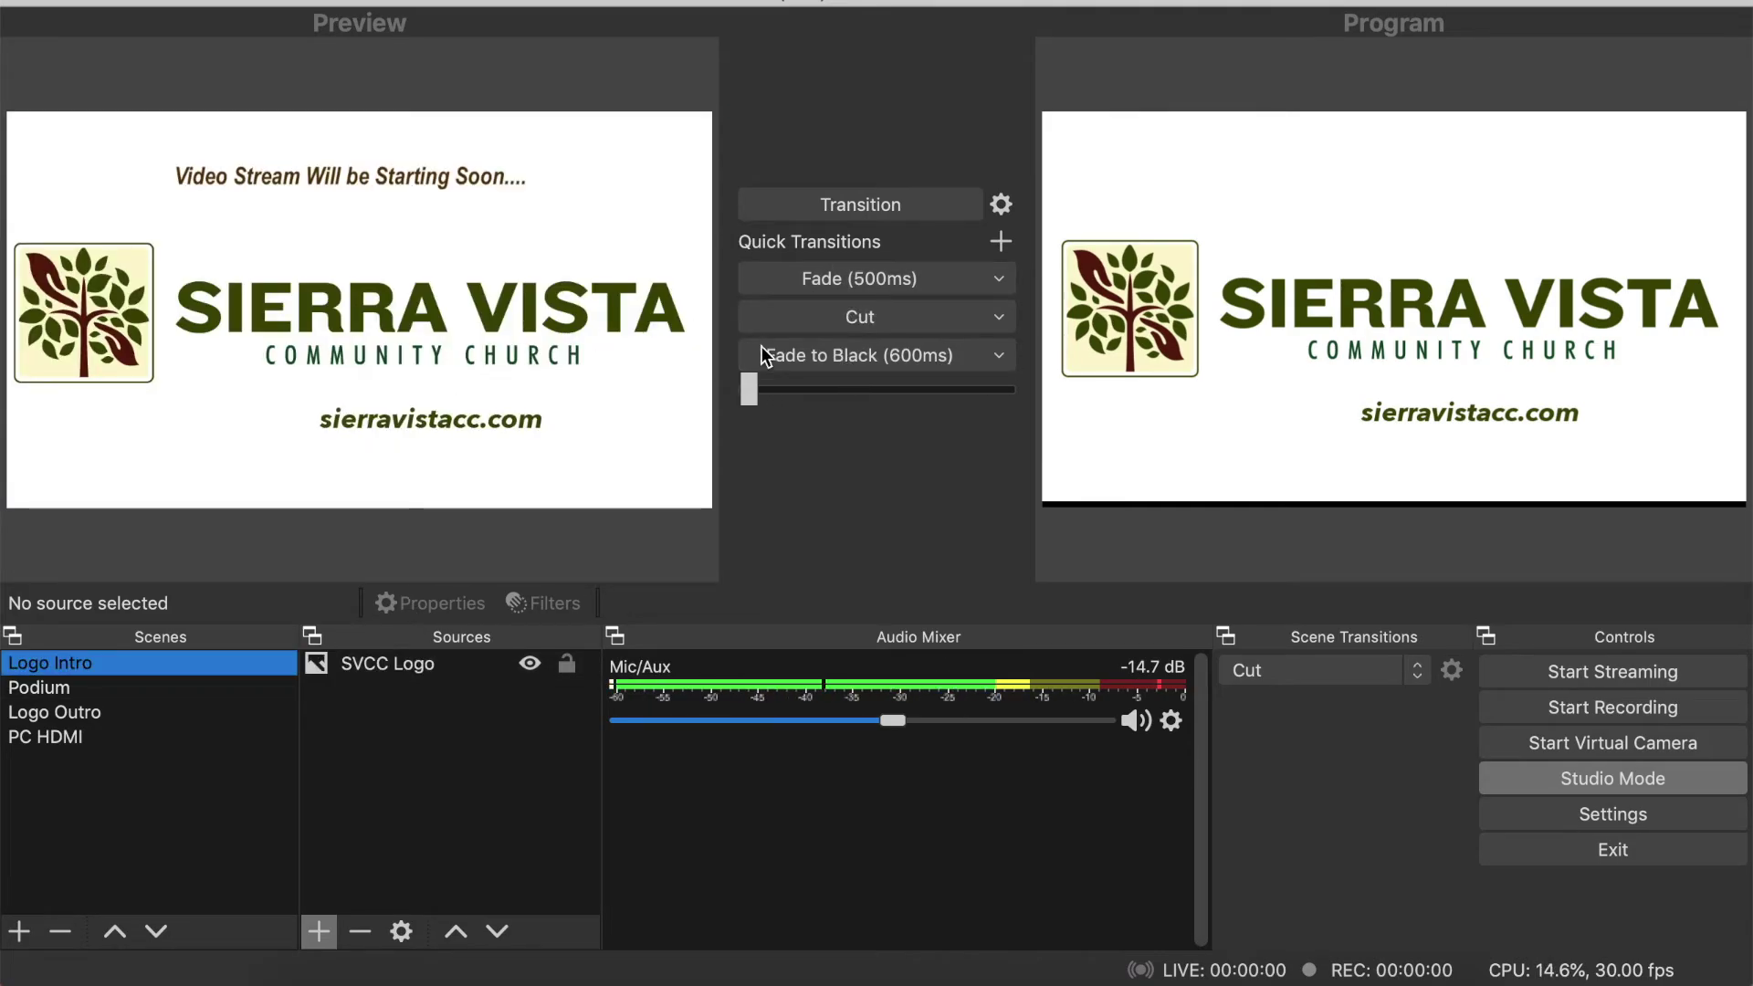
left_click(822, 276)
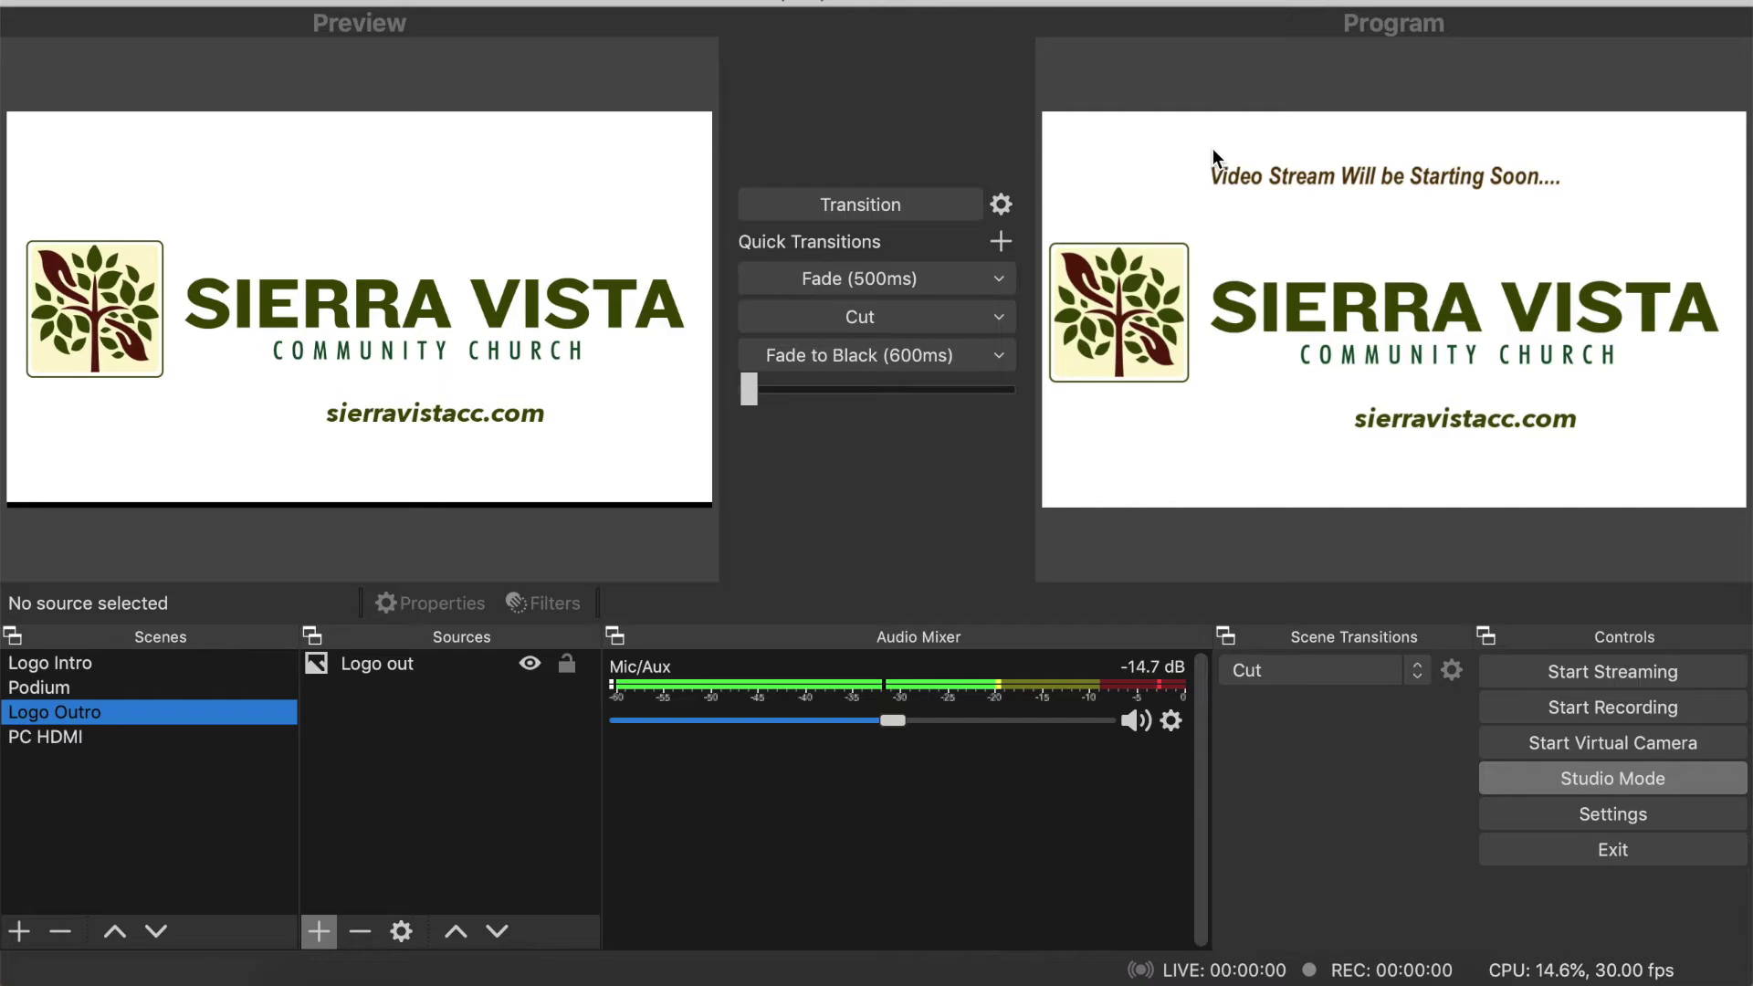
left_click(1629, 672)
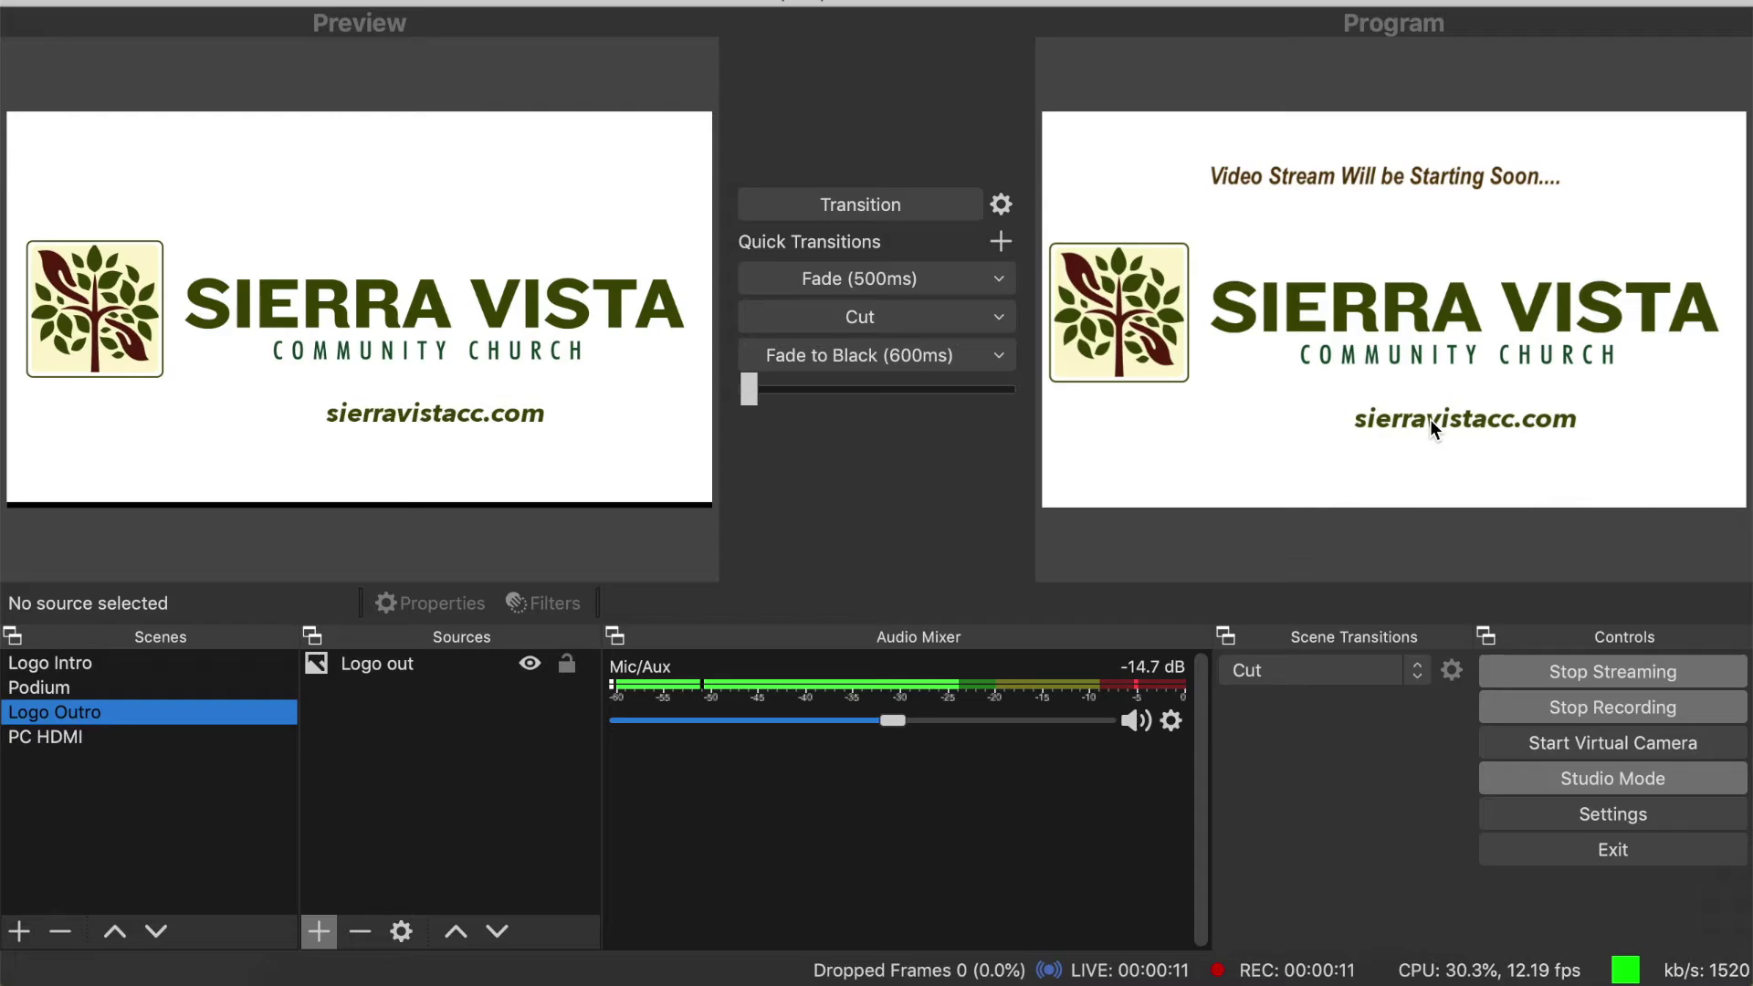
left_click(1267, 979)
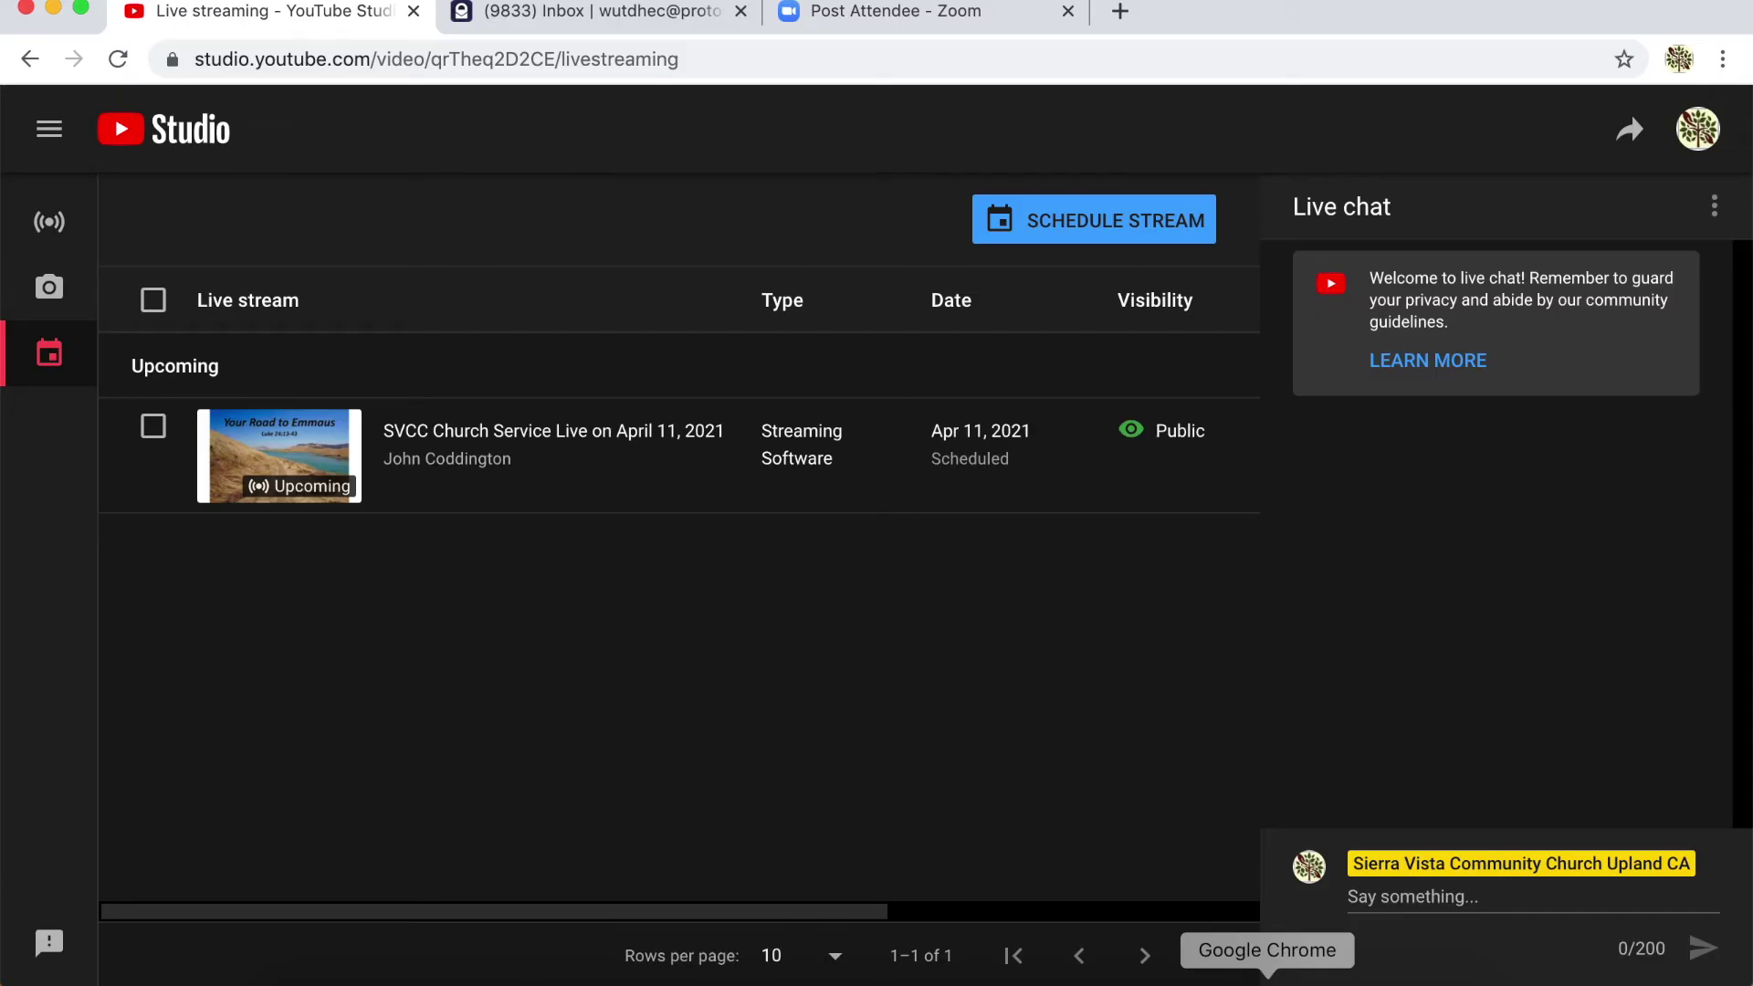
- From Channel content, open Create > Go live to reach the control room showing a duplicate stream key error
left_click(481, 435)
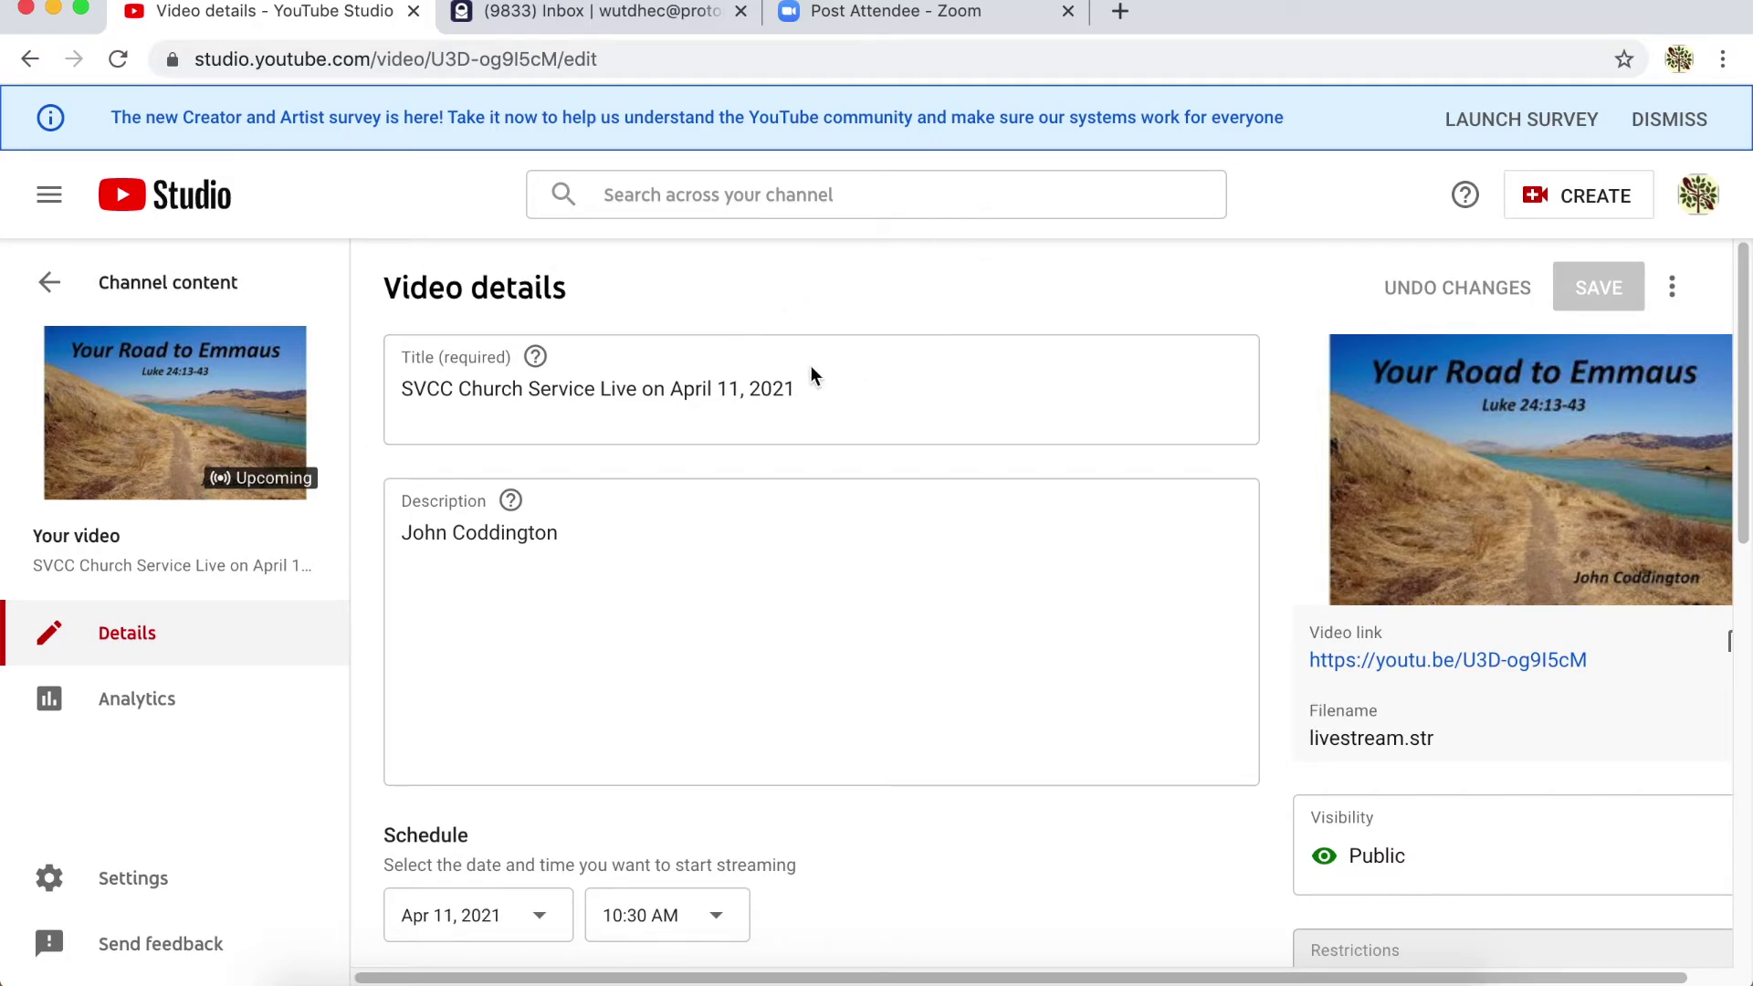
left_click(46, 286)
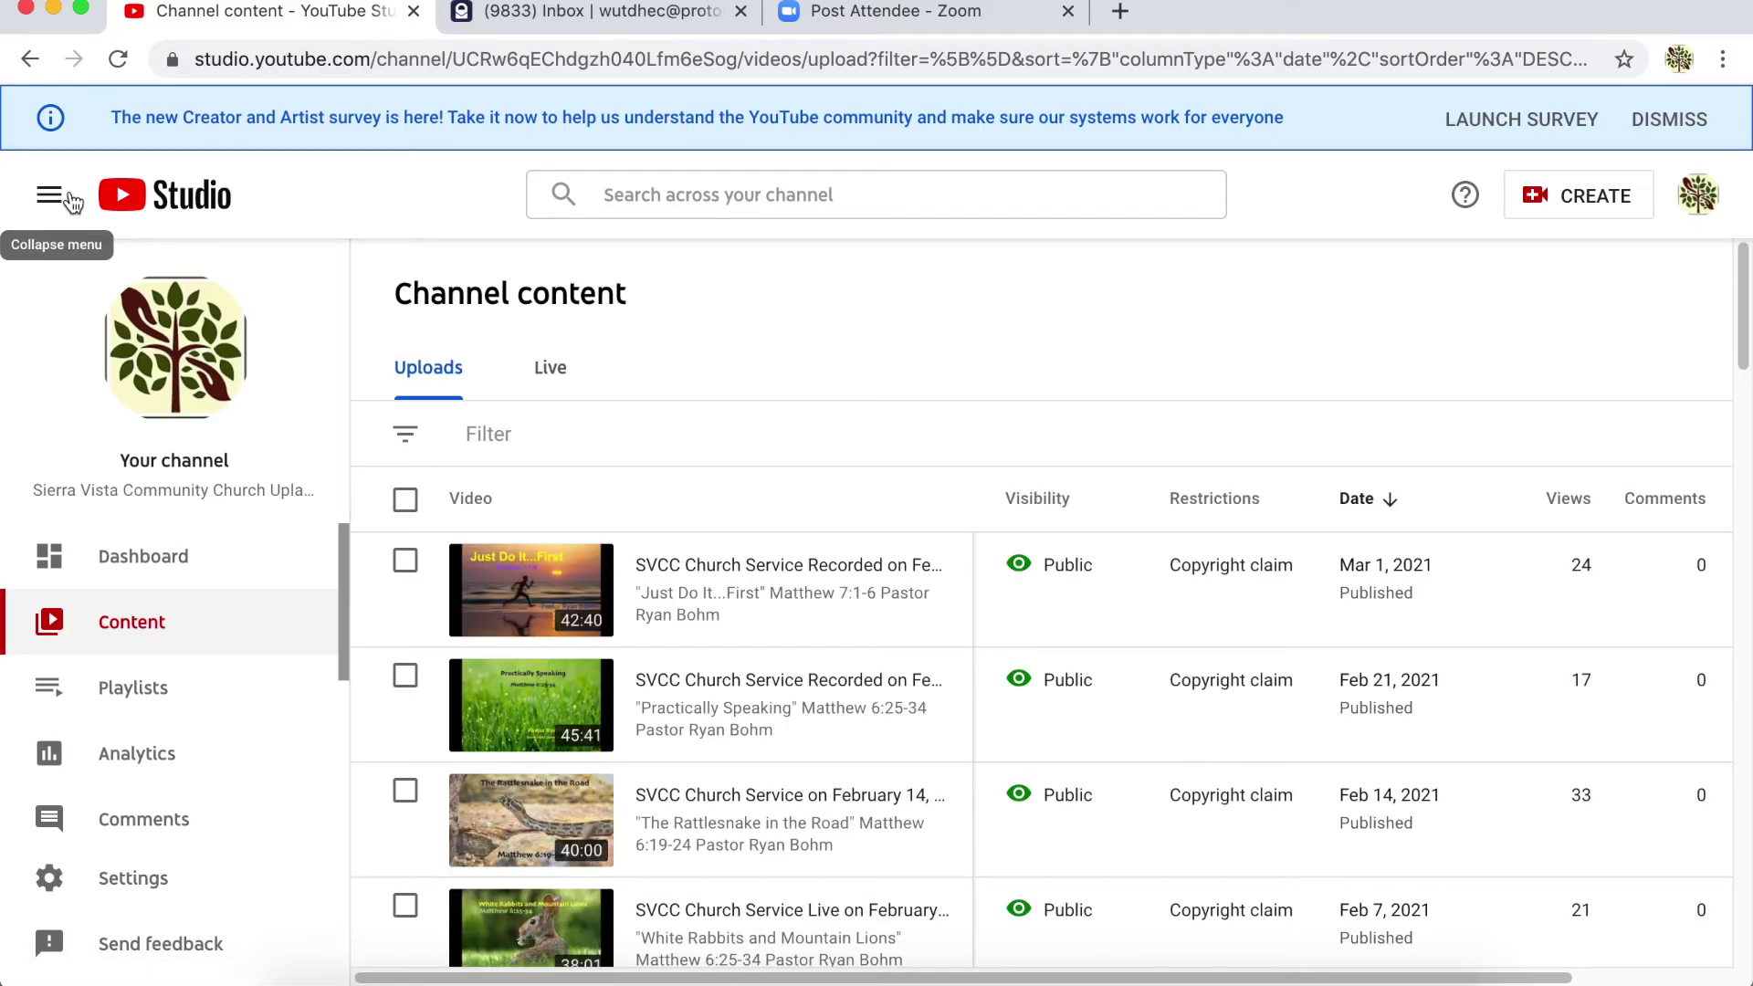
left_click(1583, 197)
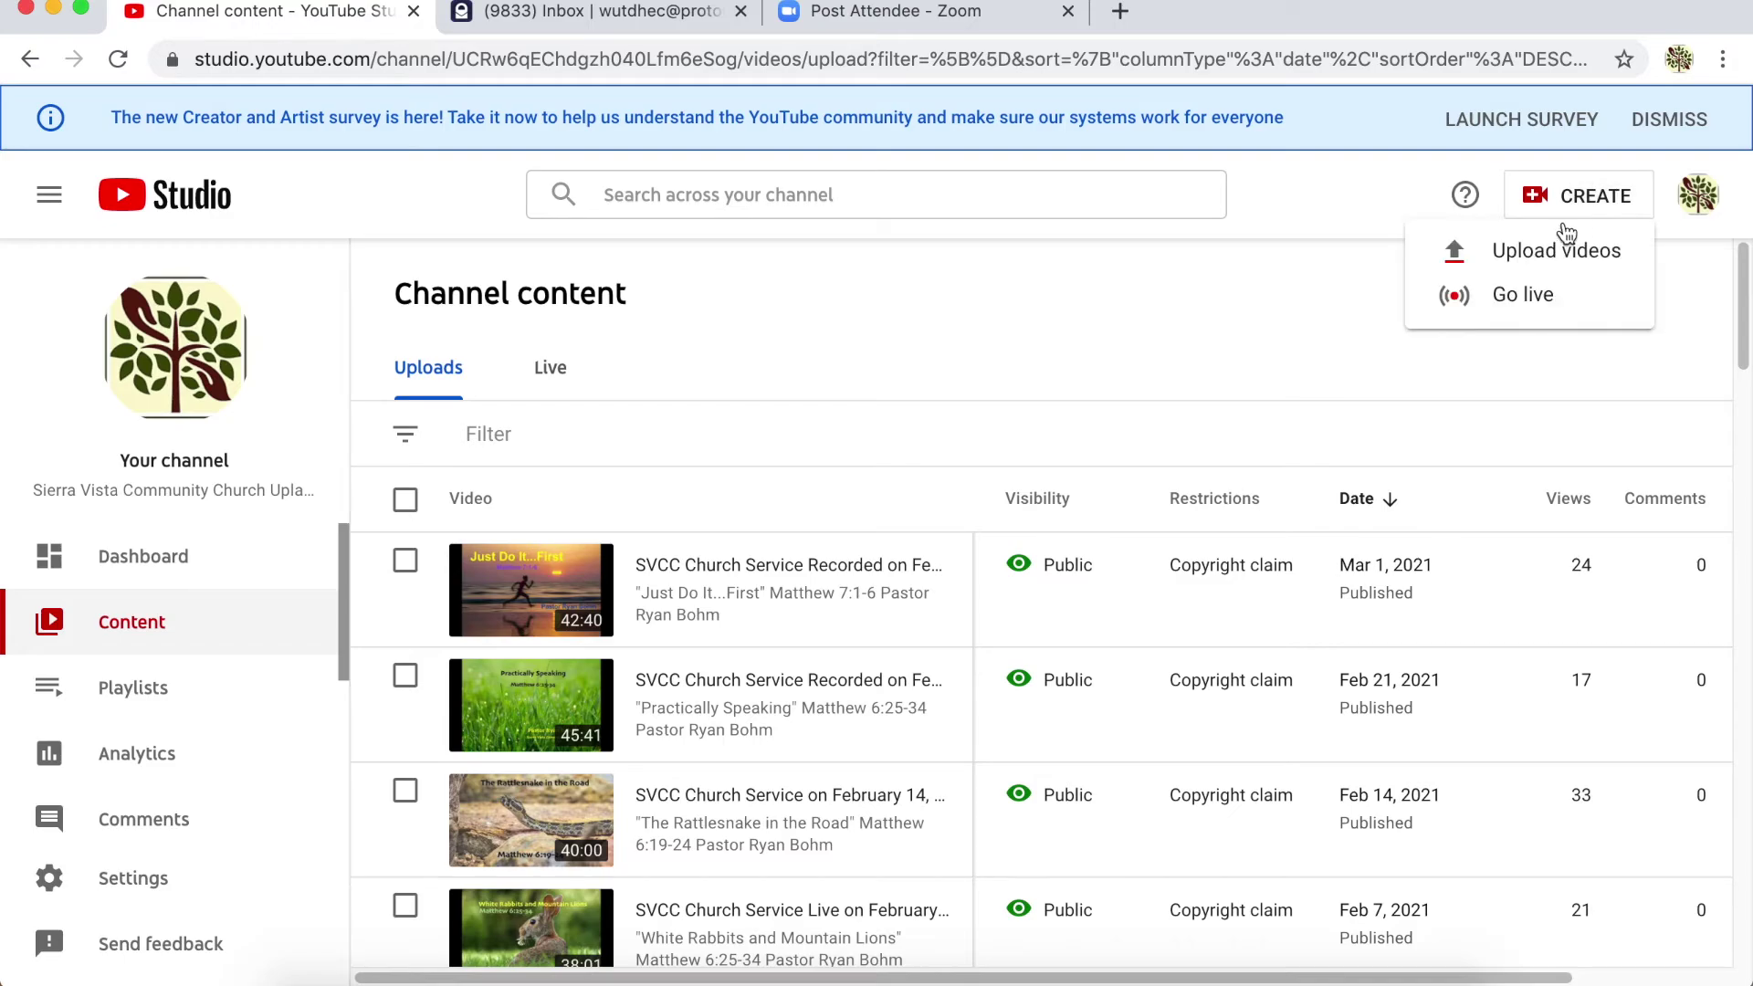
left_click(1524, 299)
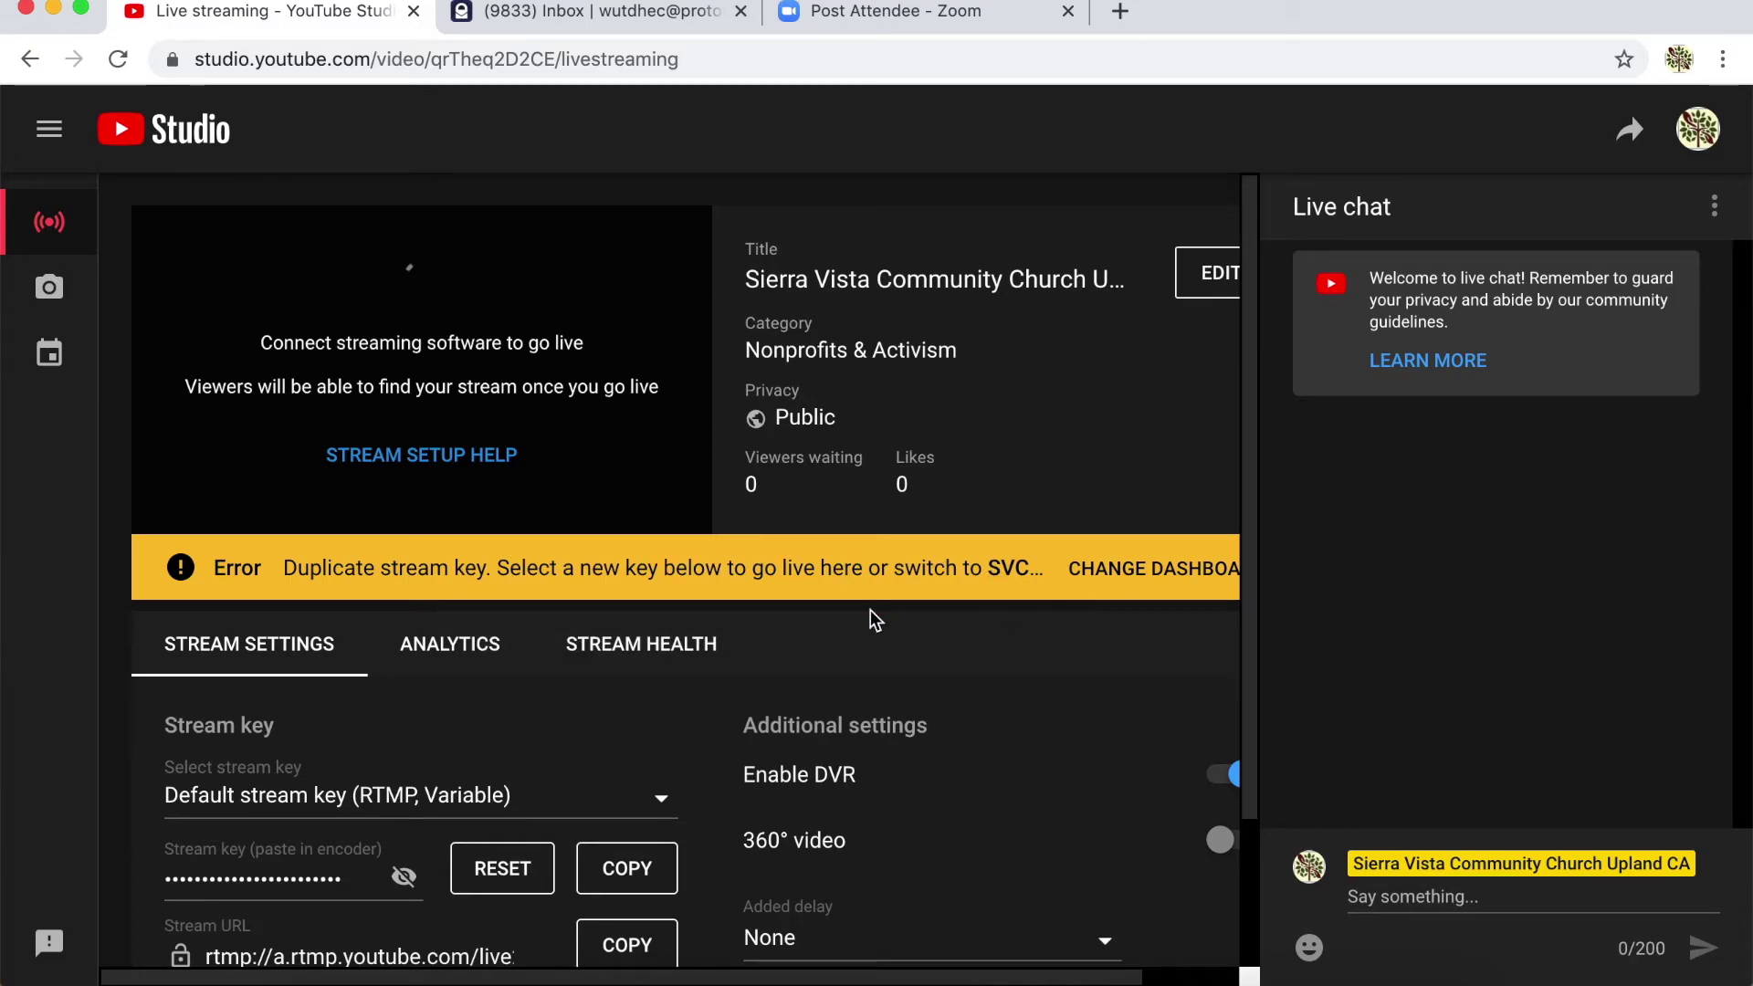
- Switch the control room to the scheduled SVCC service stream's dashboard, then return to OBS
left_click(1110, 574)
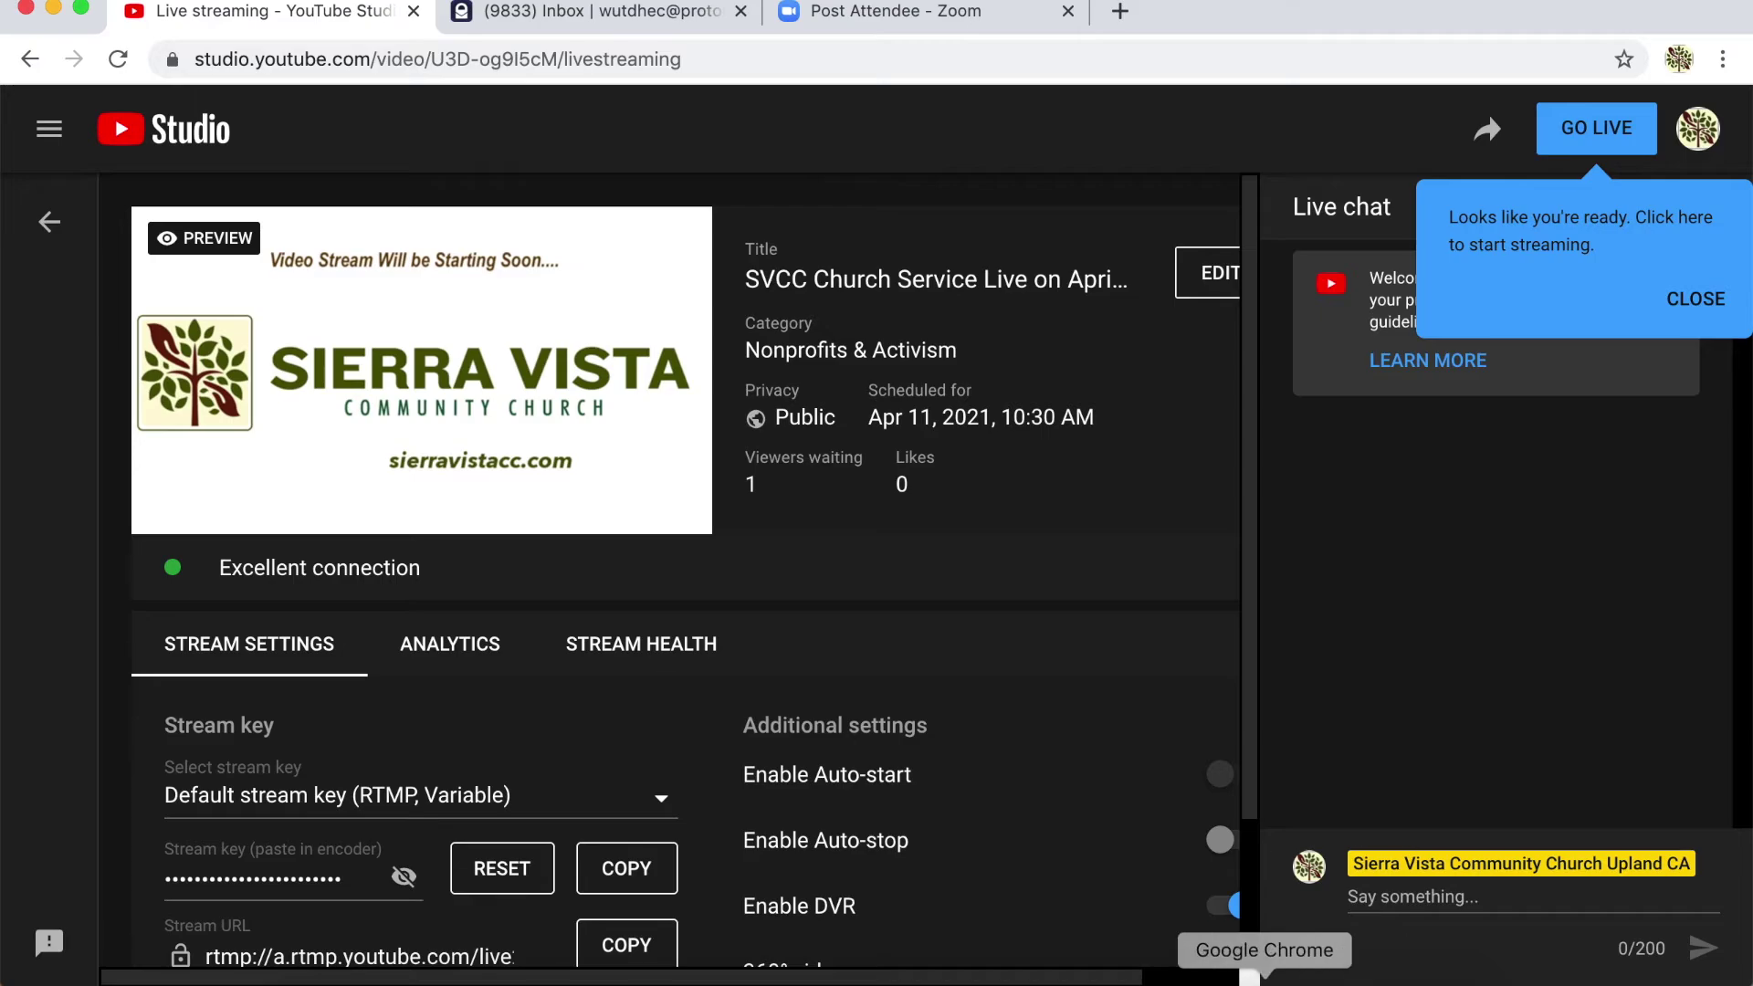
left_click(1225, 979)
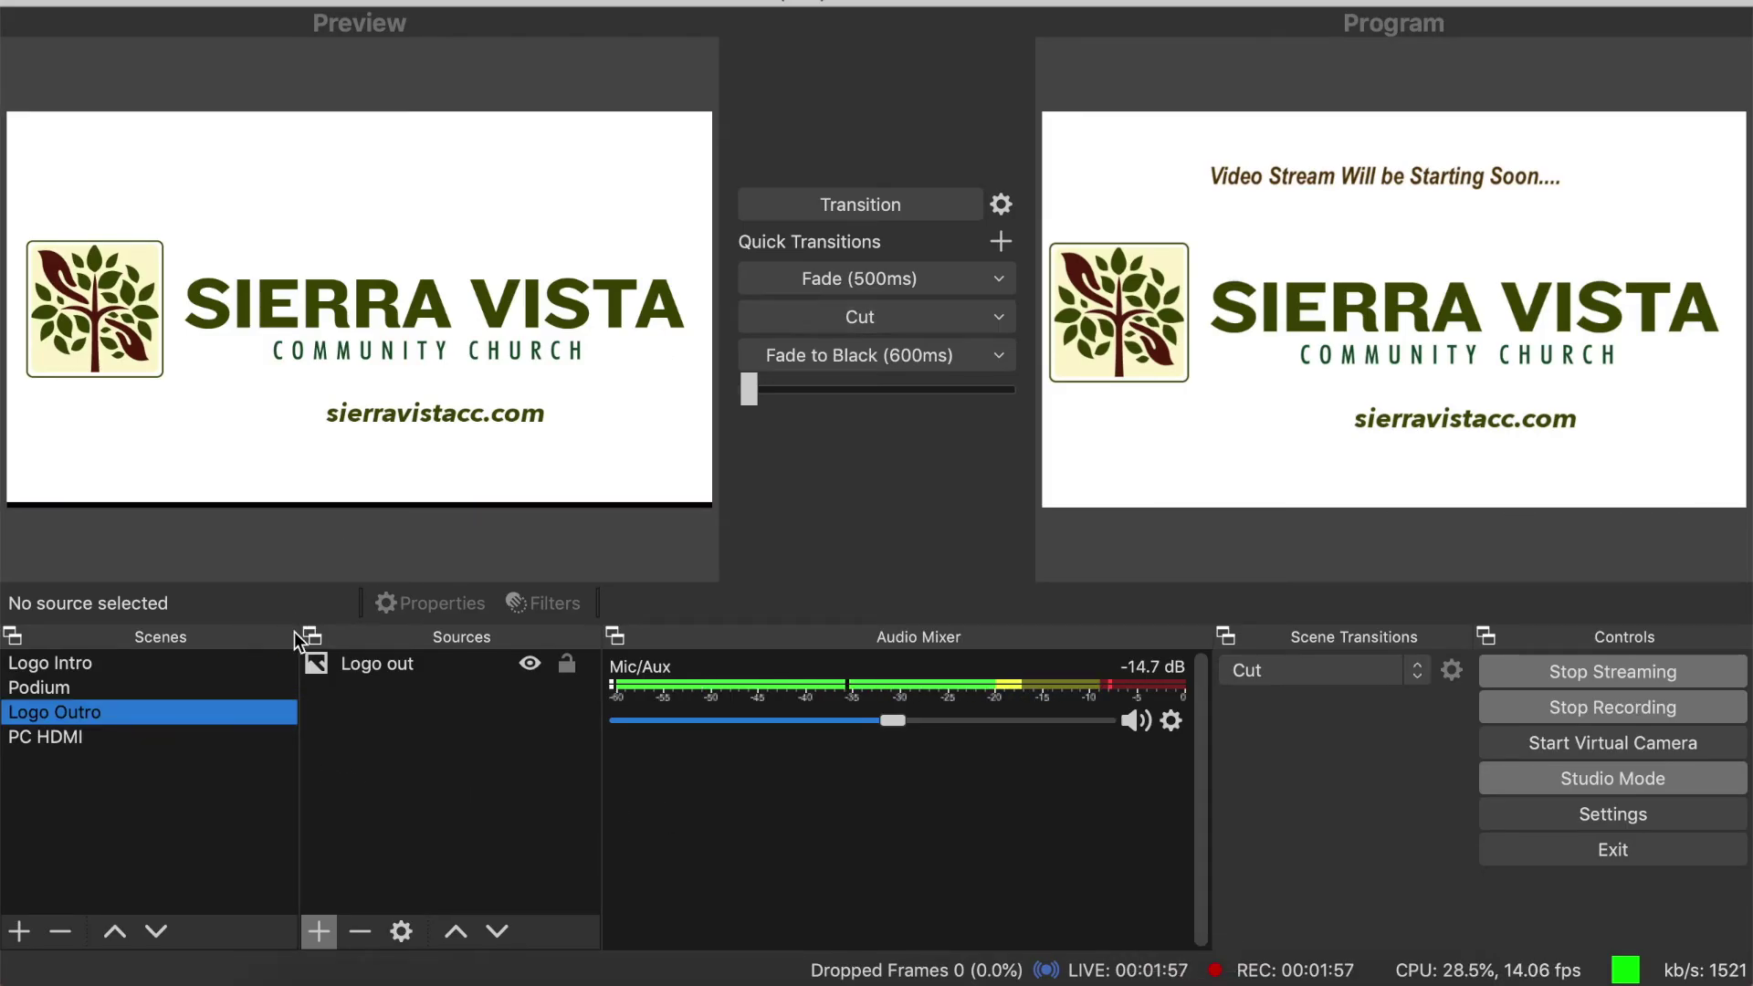
- Fade the Podium camera to program and confirm the feed in YouTube Studio's preview
left_click(82, 693)
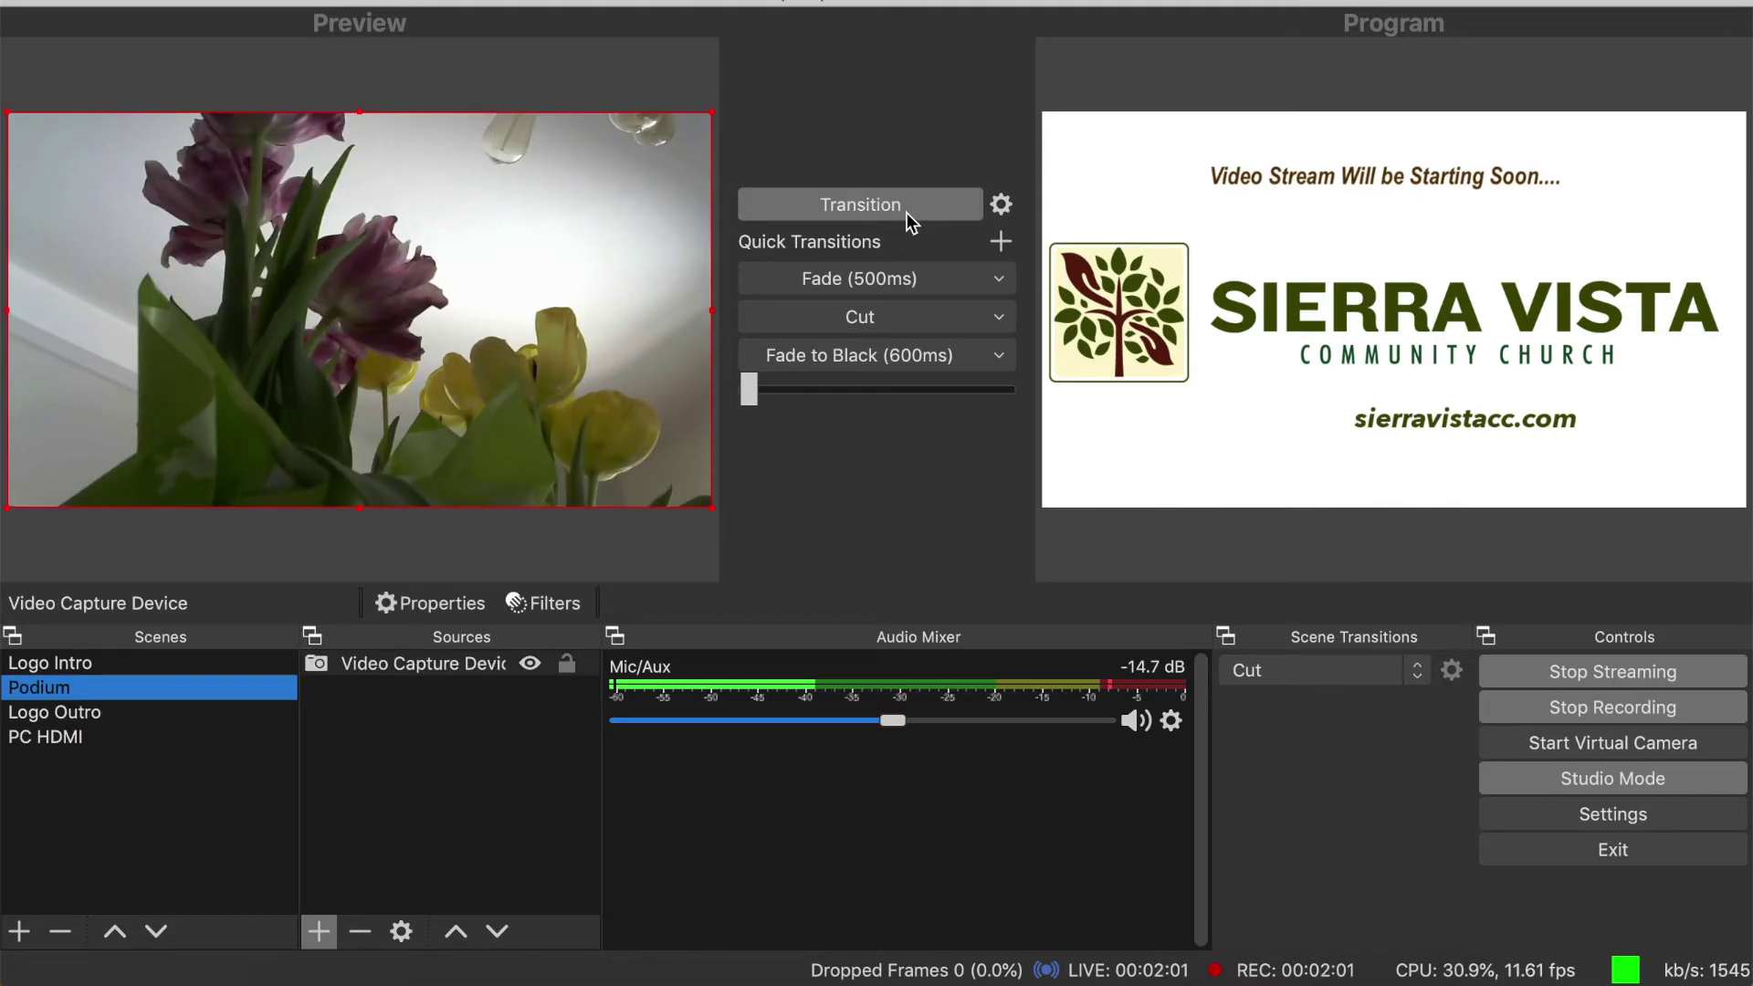
left_click(890, 279)
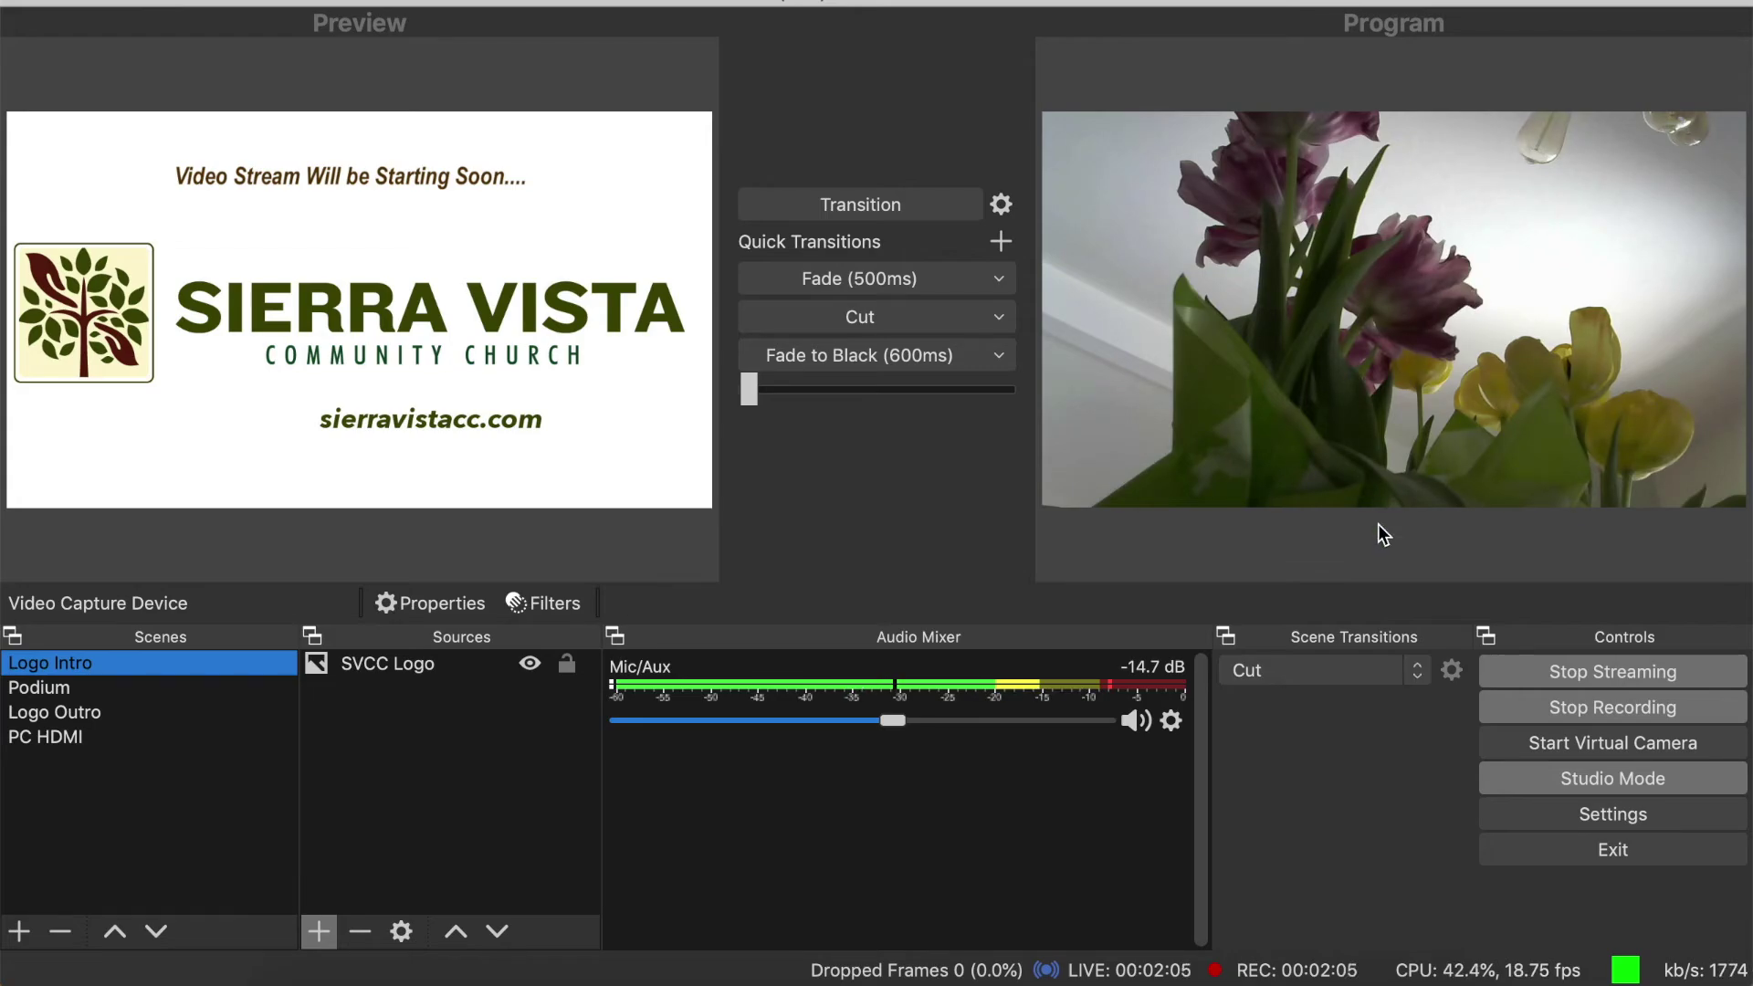
left_click(1264, 979)
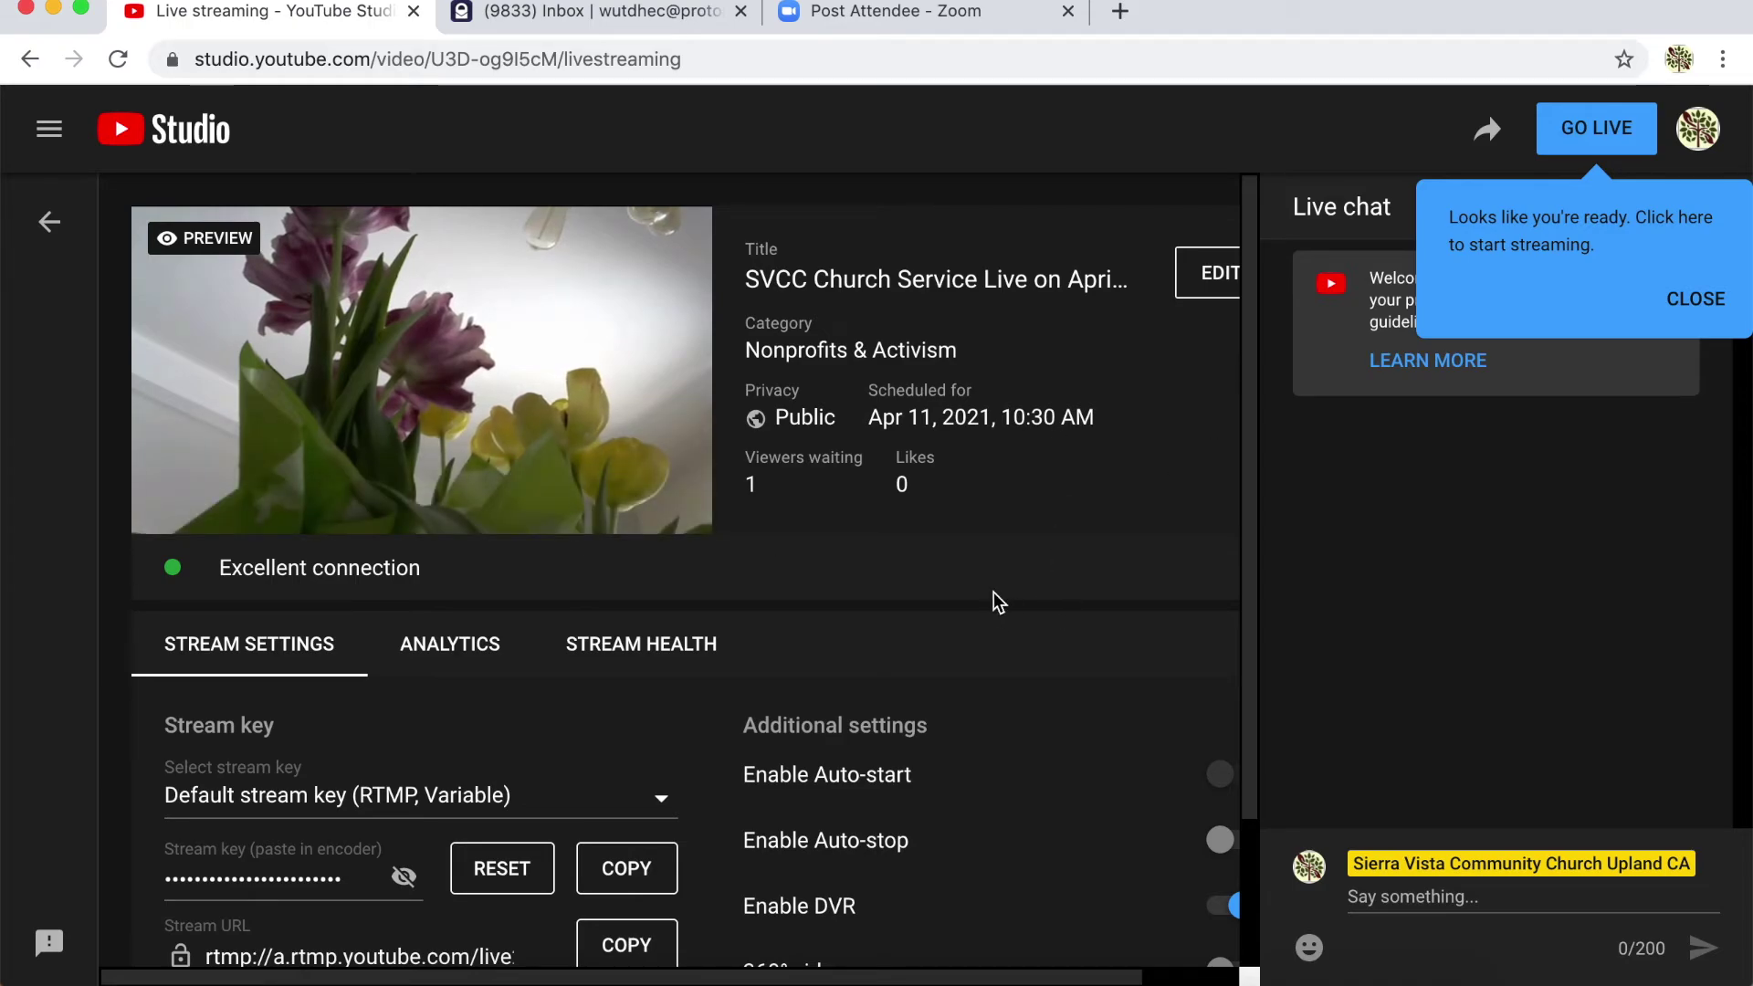
mouse_move(623, 396)
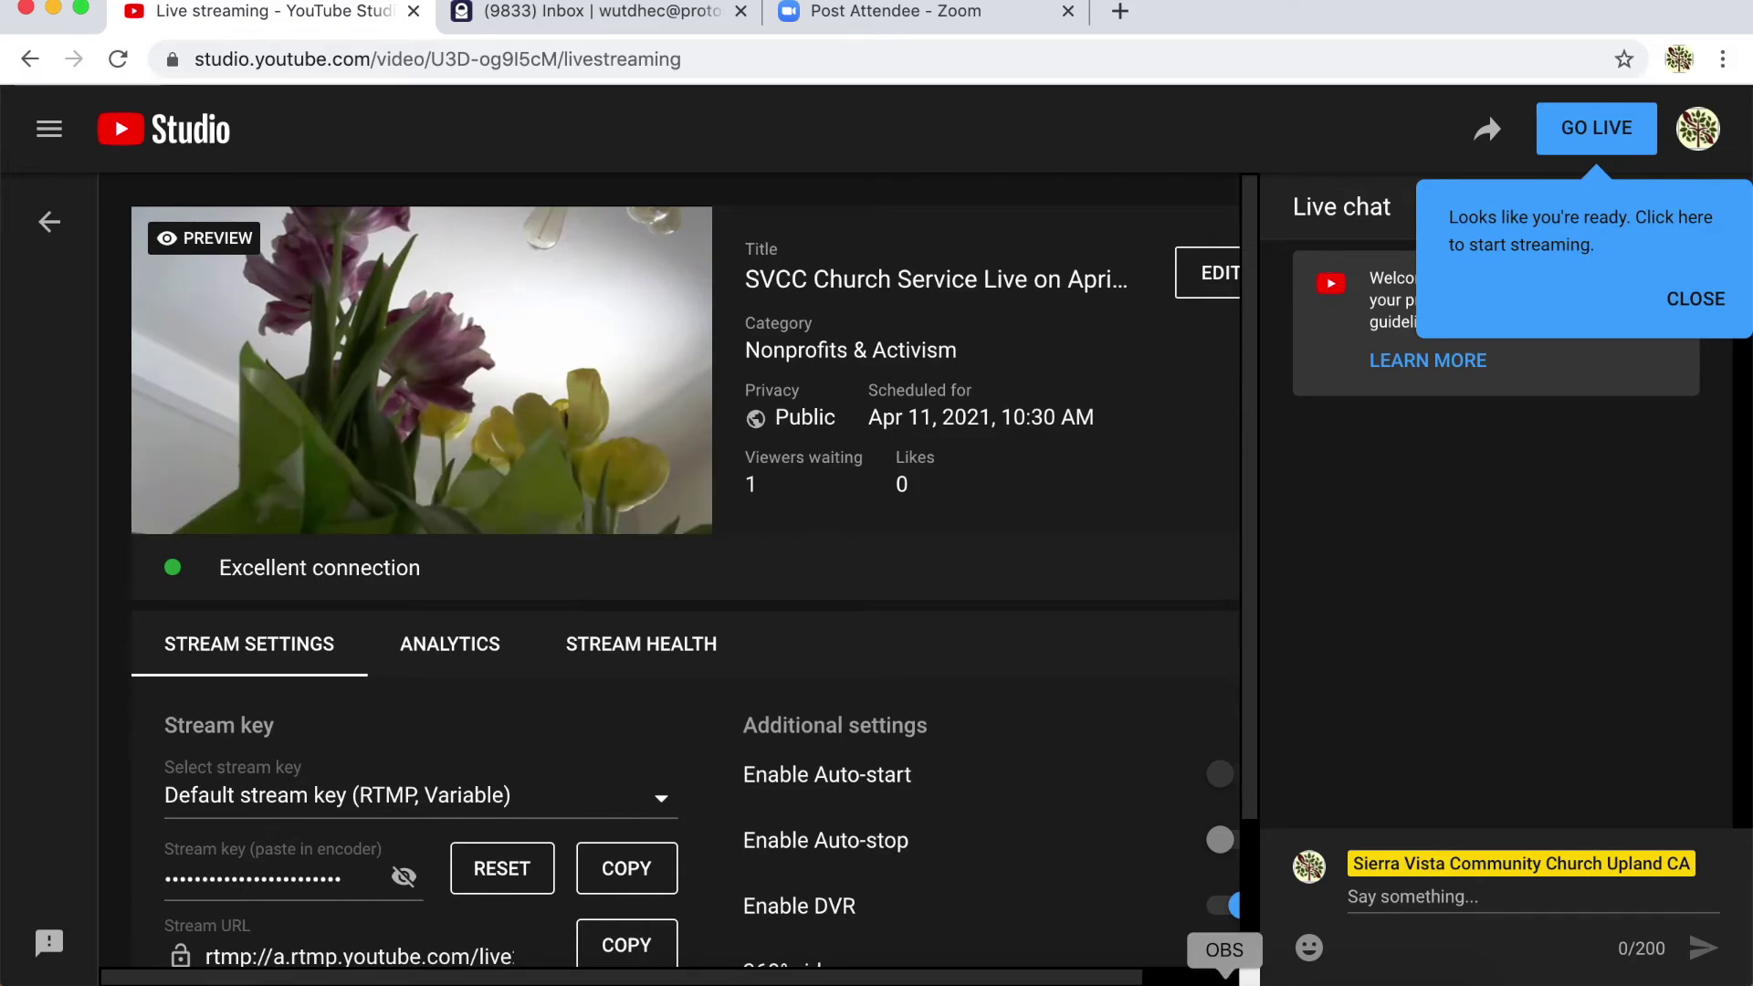
left_click(1224, 976)
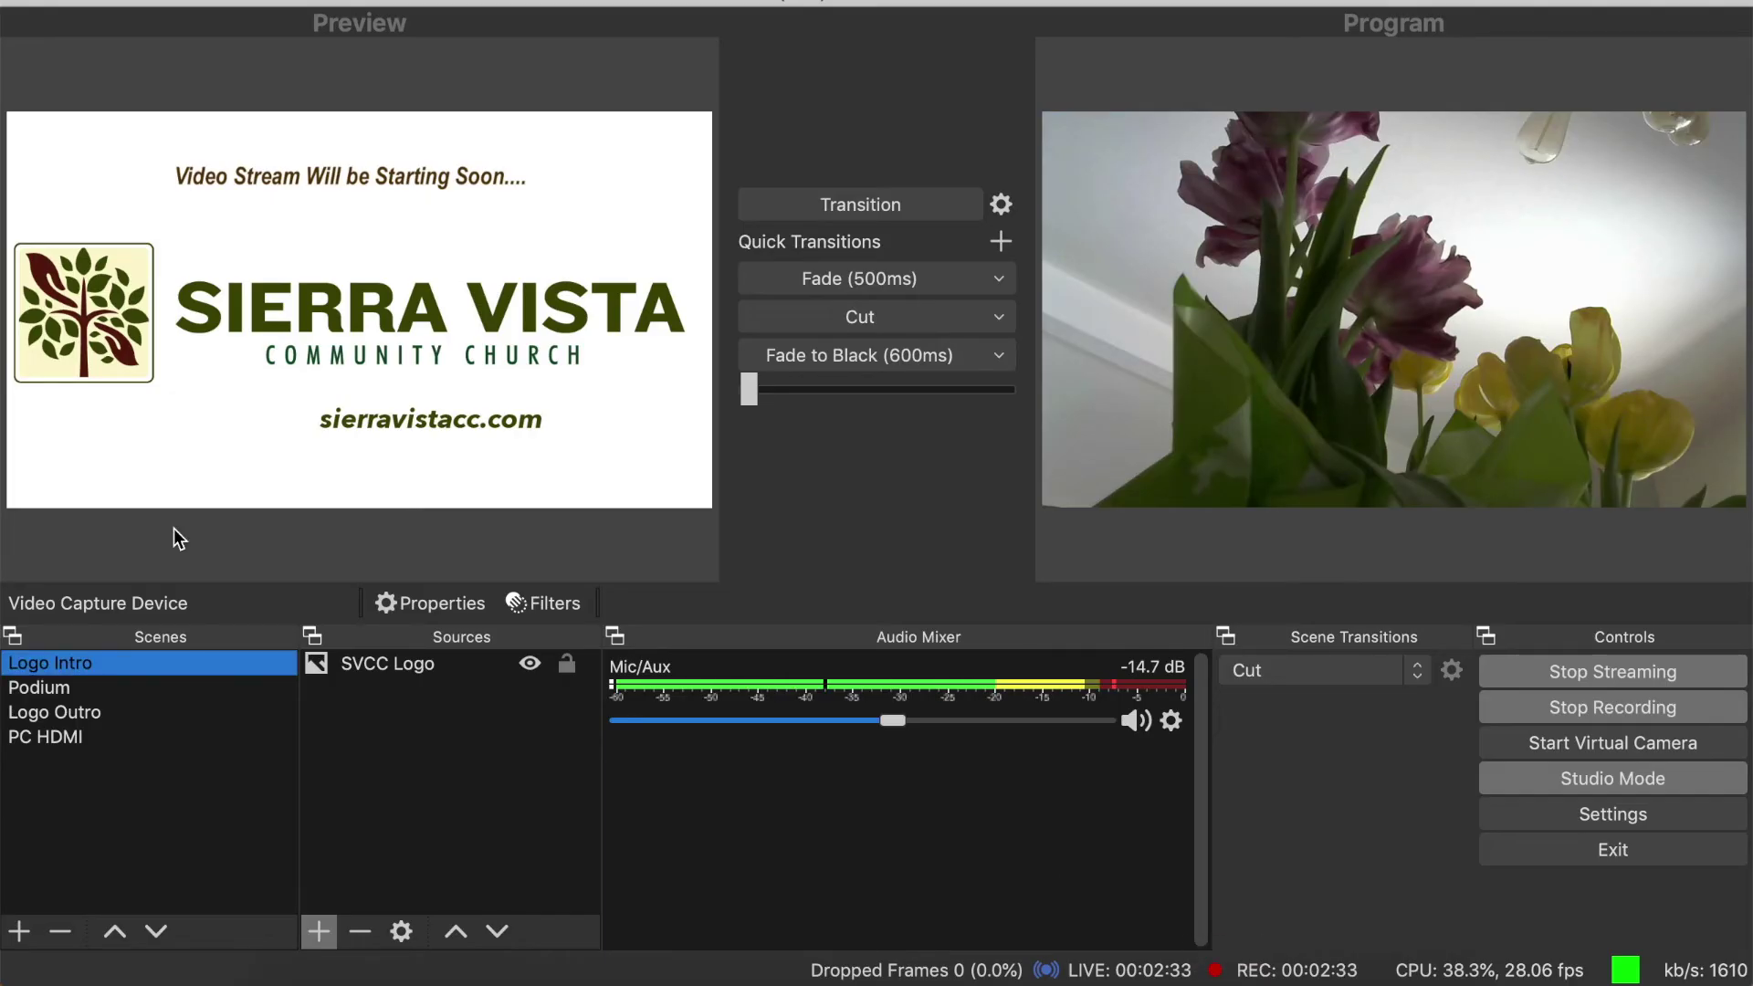
- Fade the Logo Outro scene onto program and view it in YouTube Studio
left_click(64, 710)
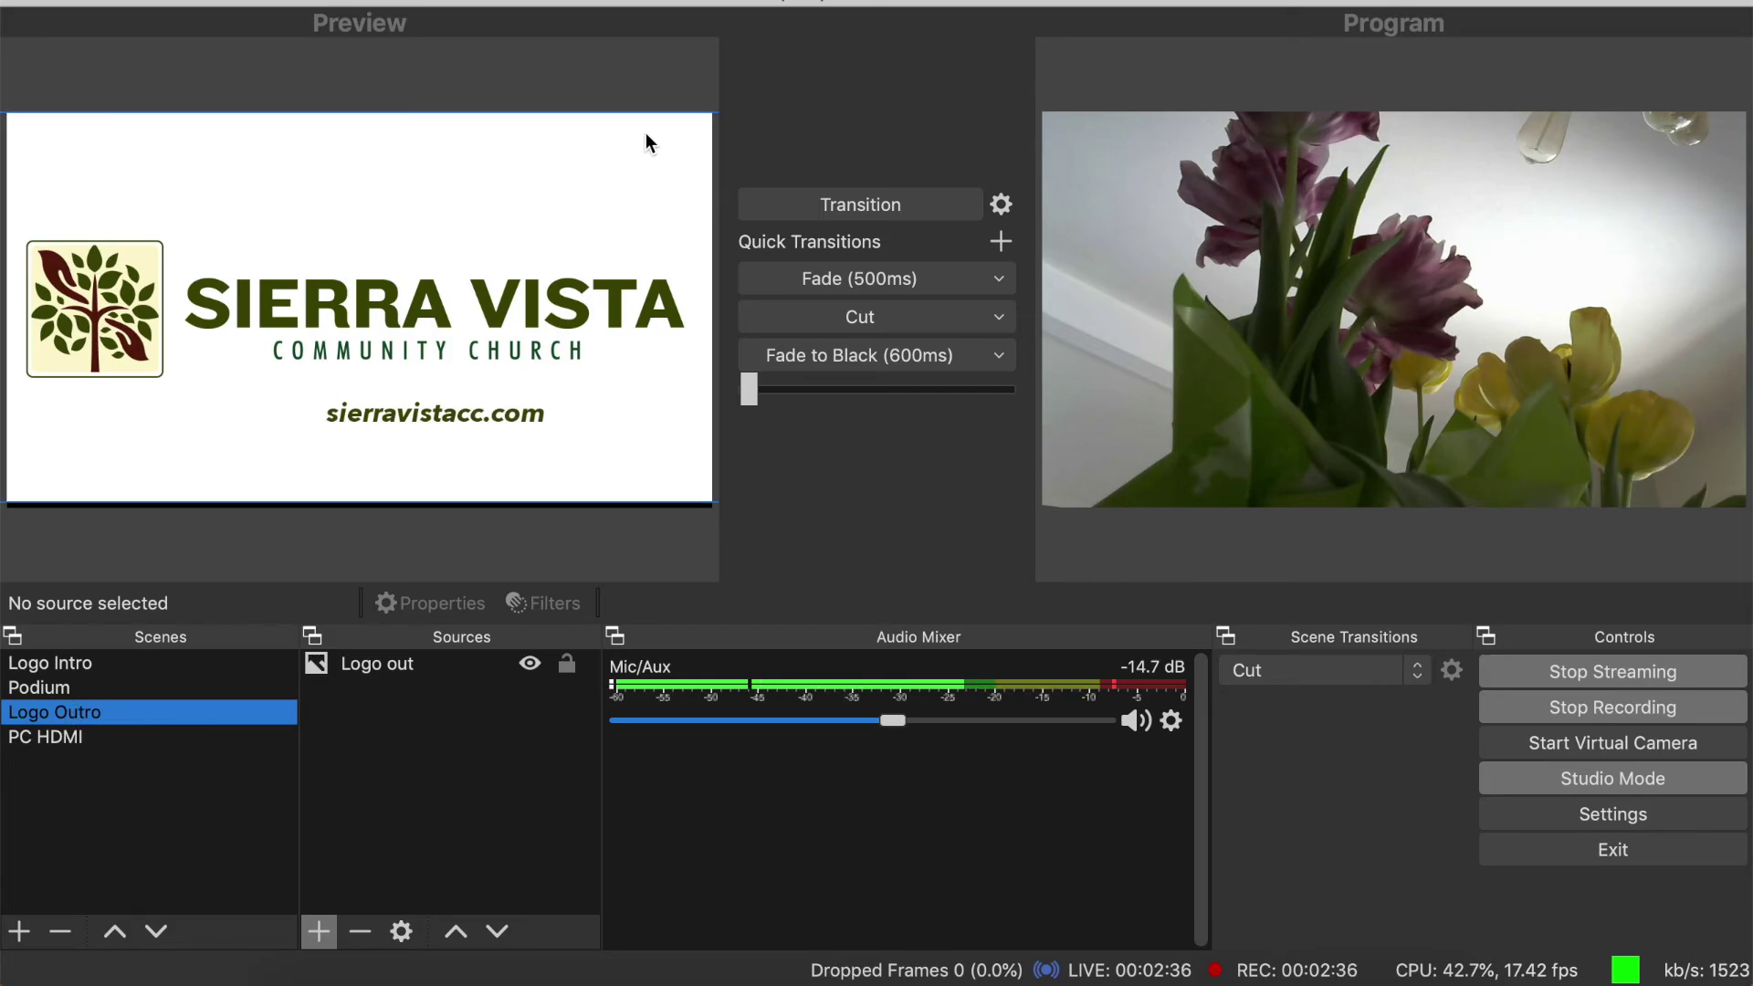
left_click(890, 283)
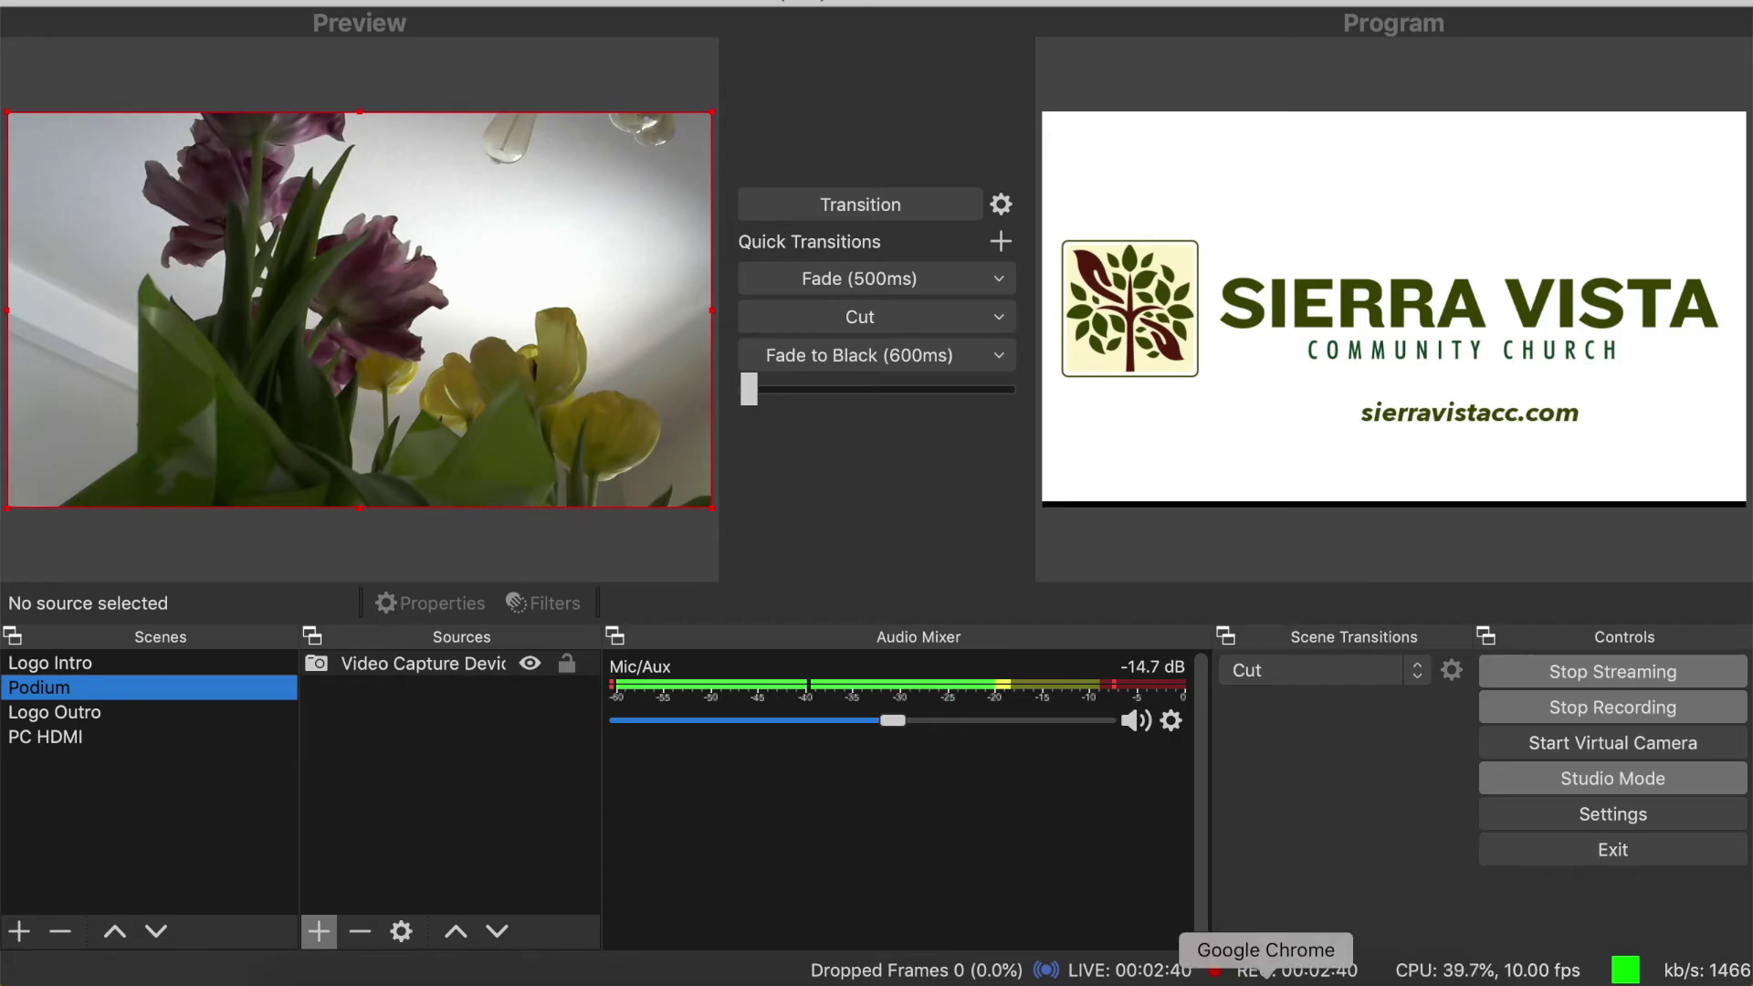
left_click(1248, 977)
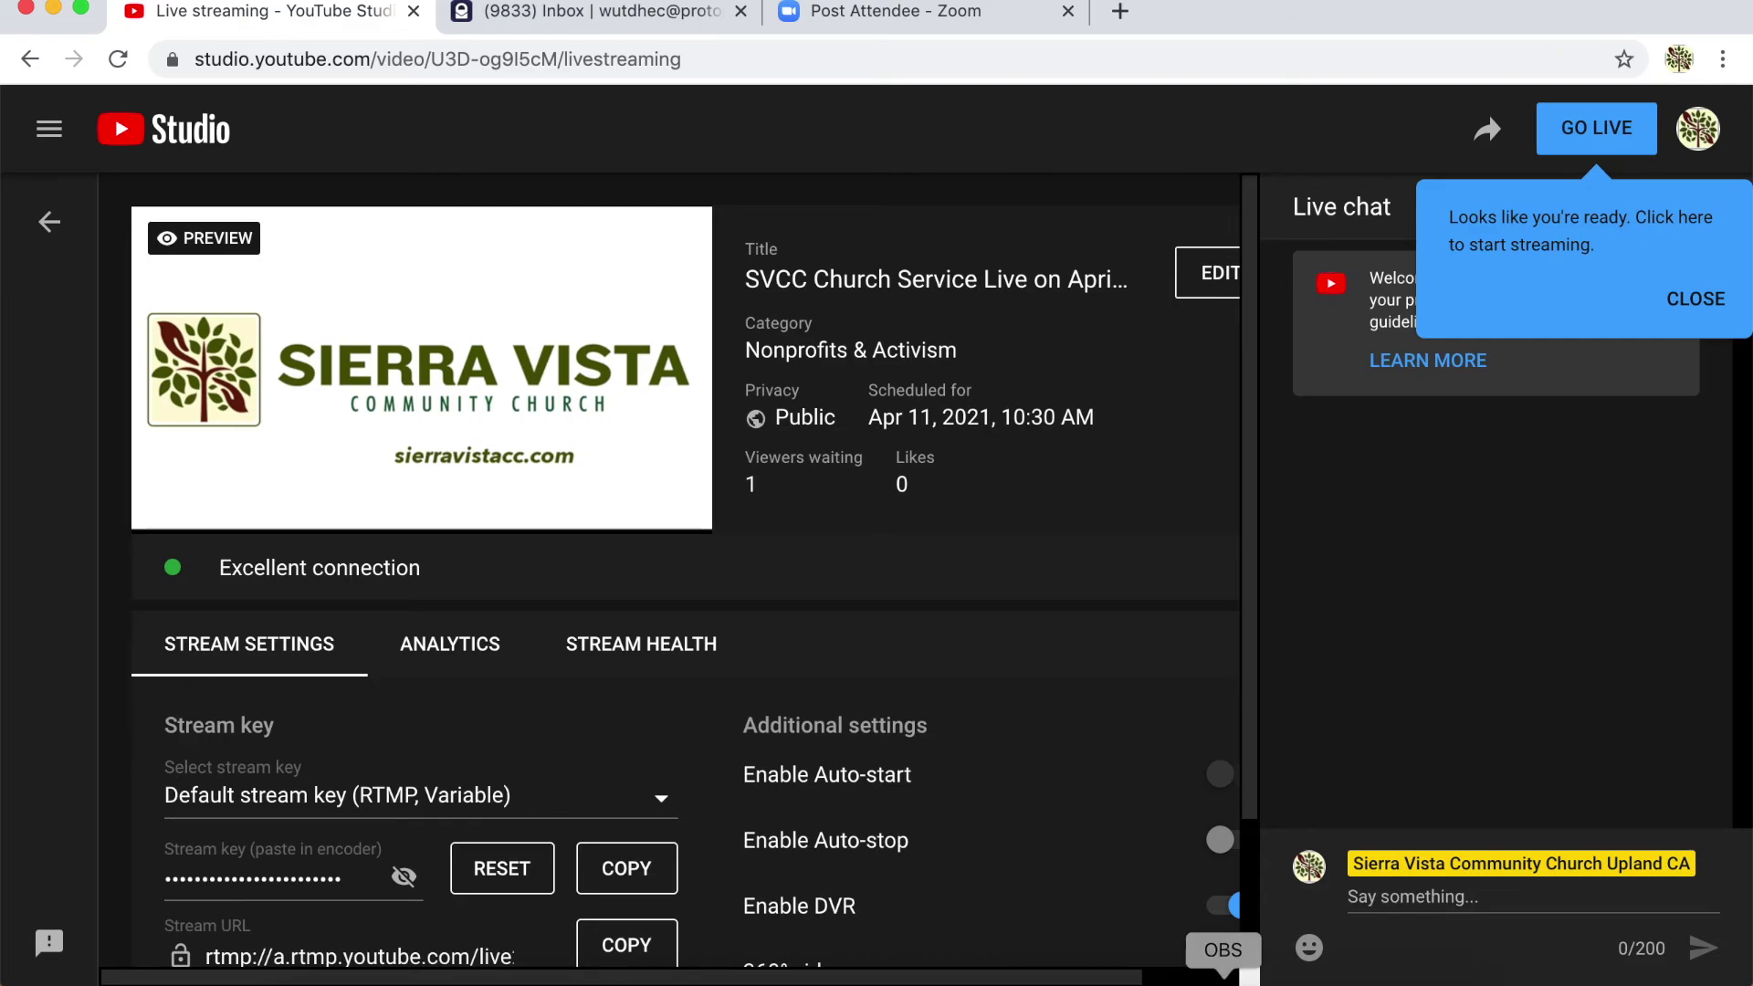
- Stop both the YouTube stream and the recording in OBS, then check YouTube Studio
left_click(1223, 982)
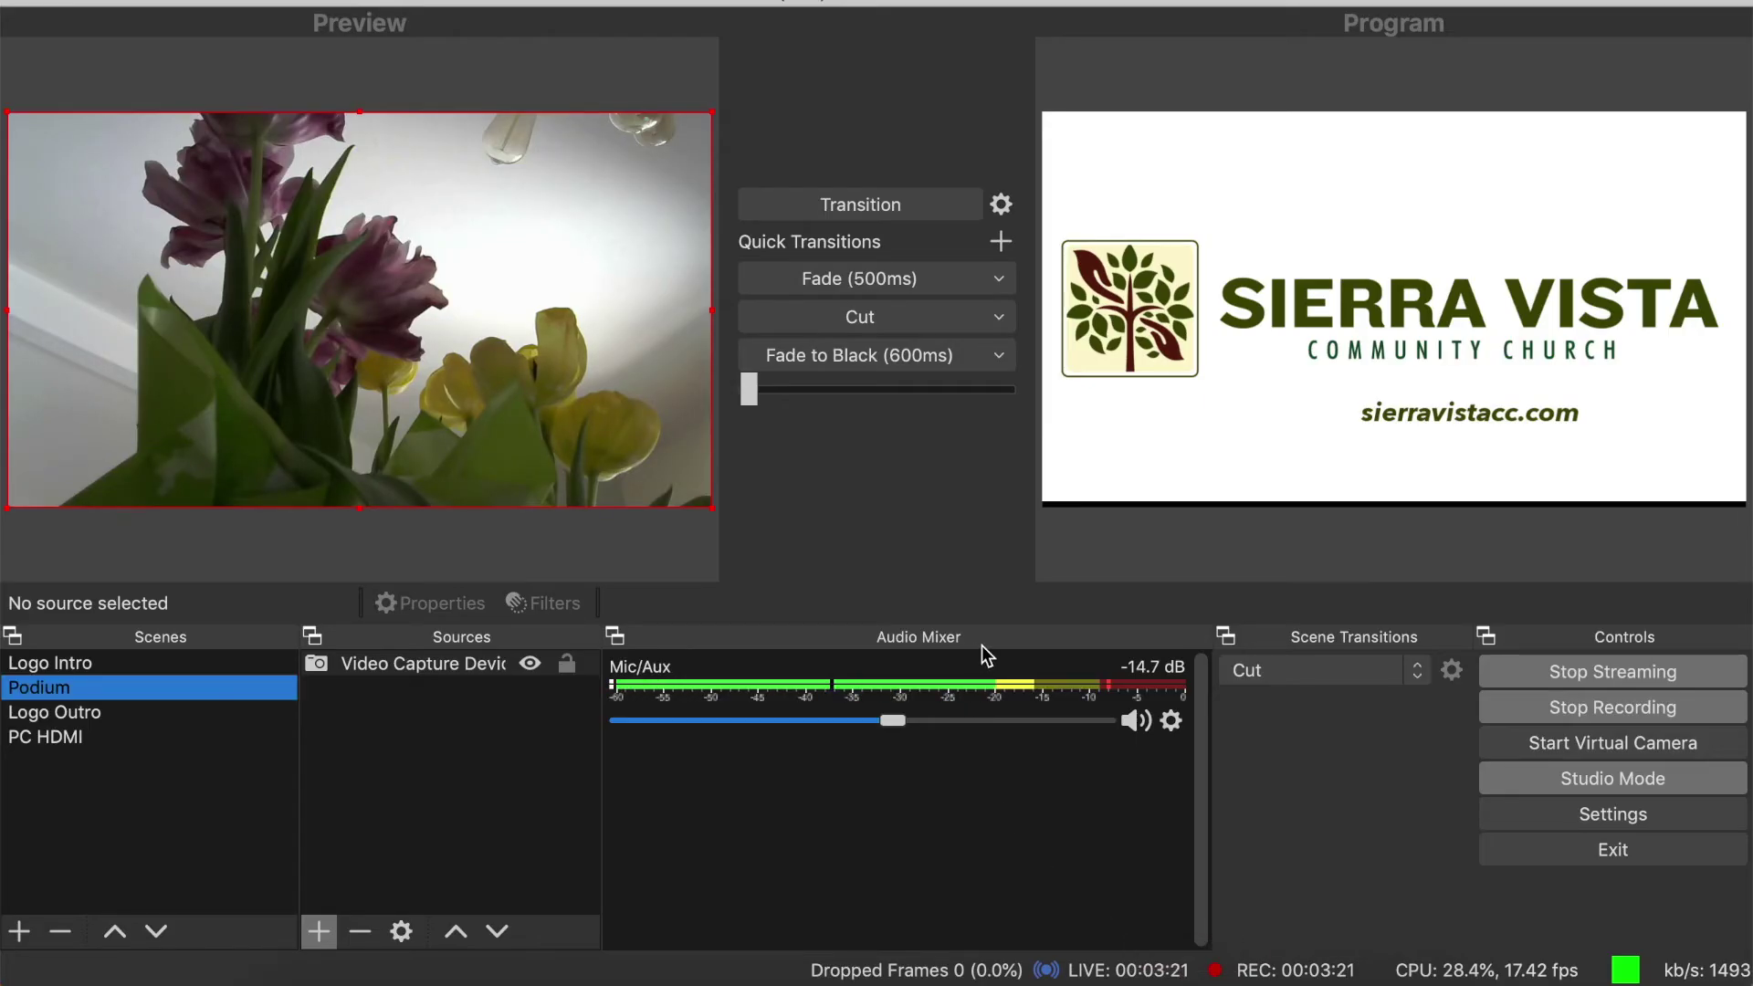
left_click(1575, 671)
left_click(1580, 703)
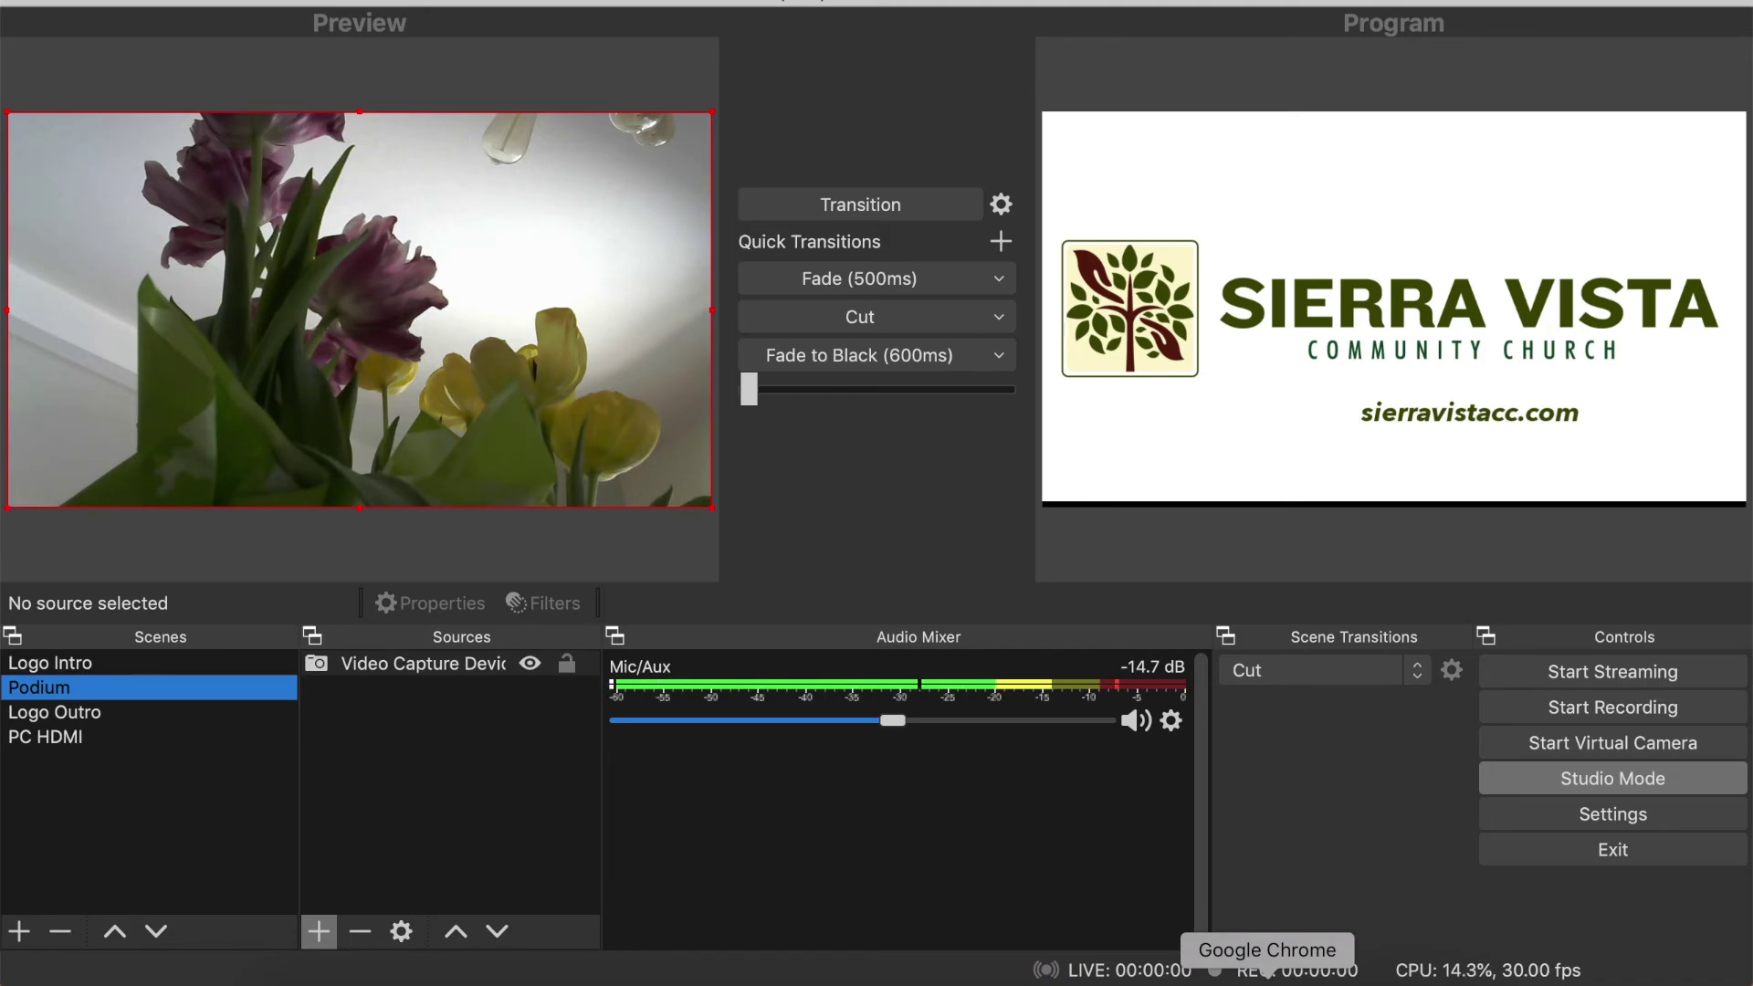
left_click(1267, 973)
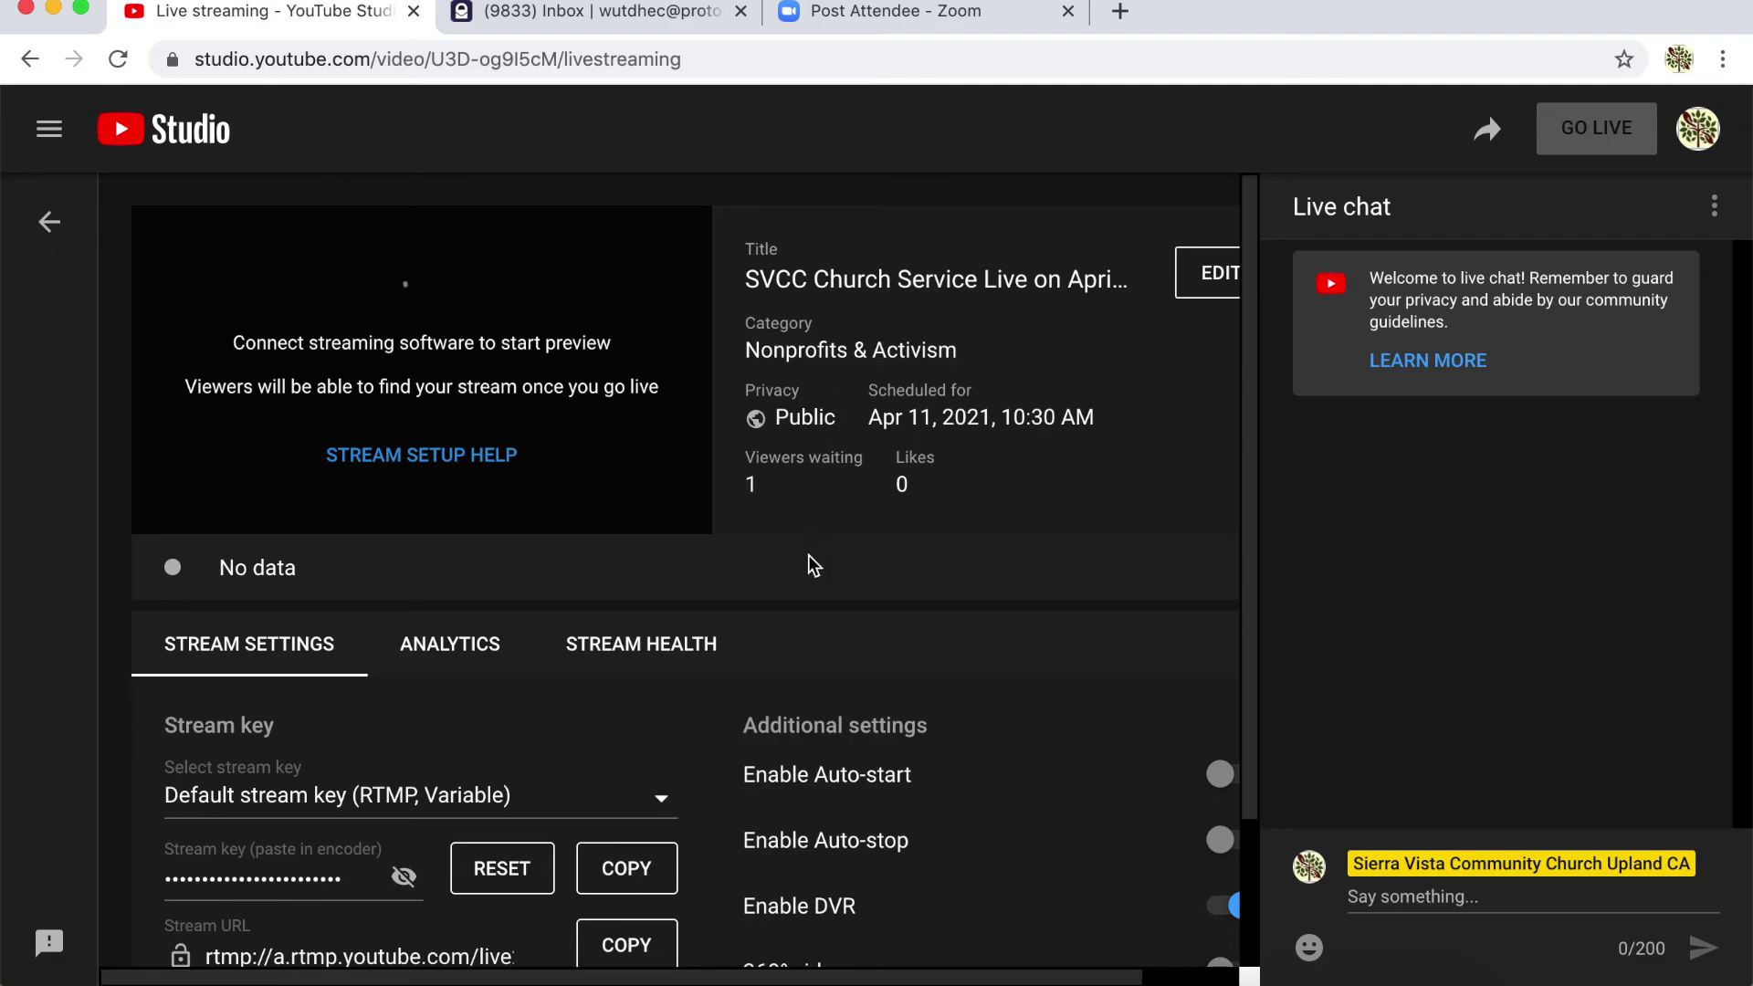
- Reveal and copy the YouTube stream key, then return to OBS
scroll(814, 566, "down", 3)
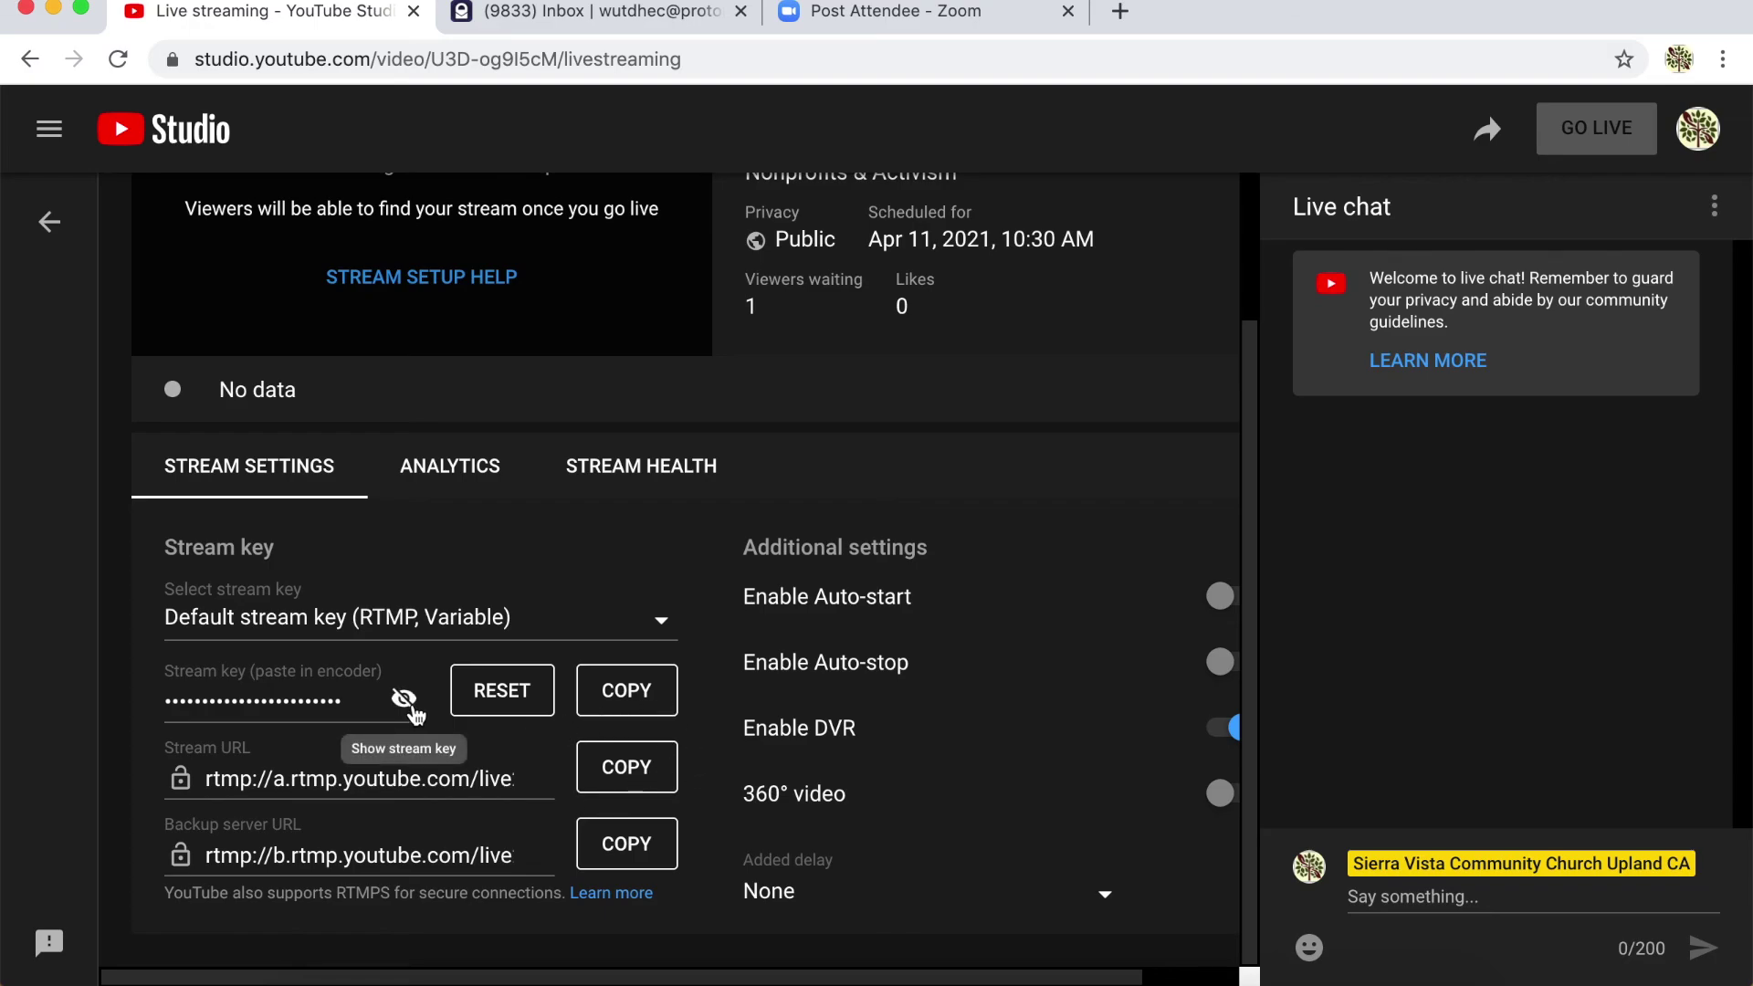
left_click(400, 701)
left_click(626, 703)
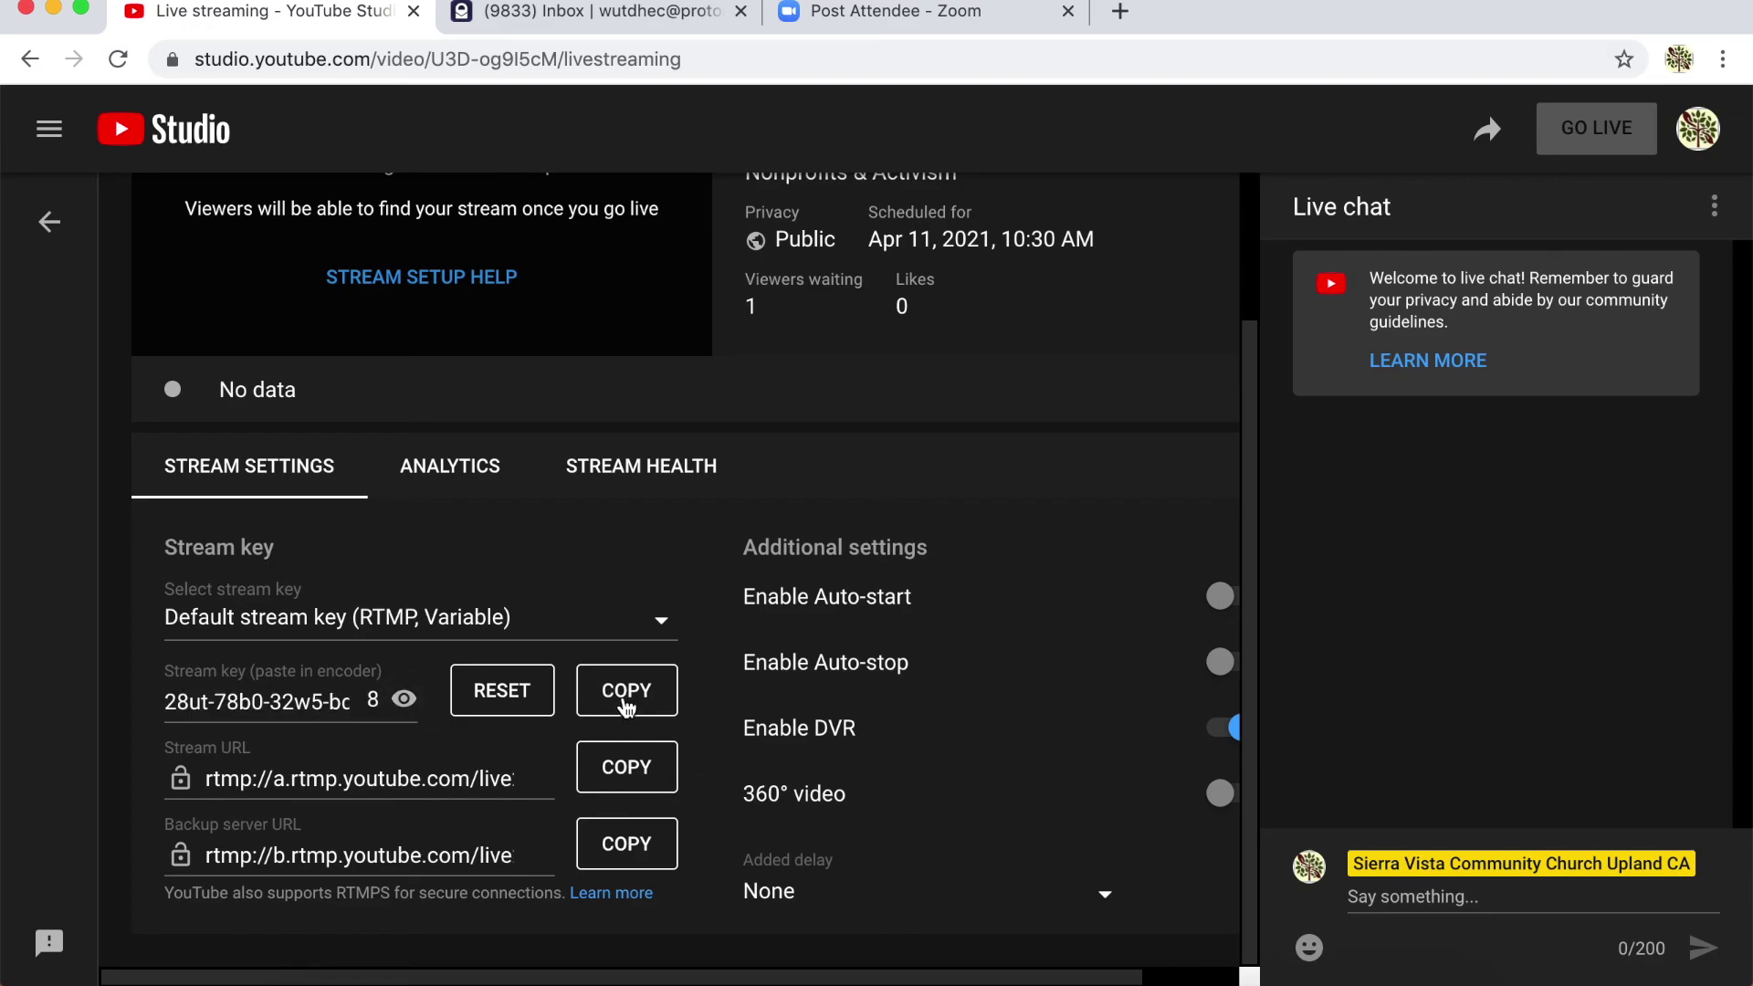
left_click(626, 703)
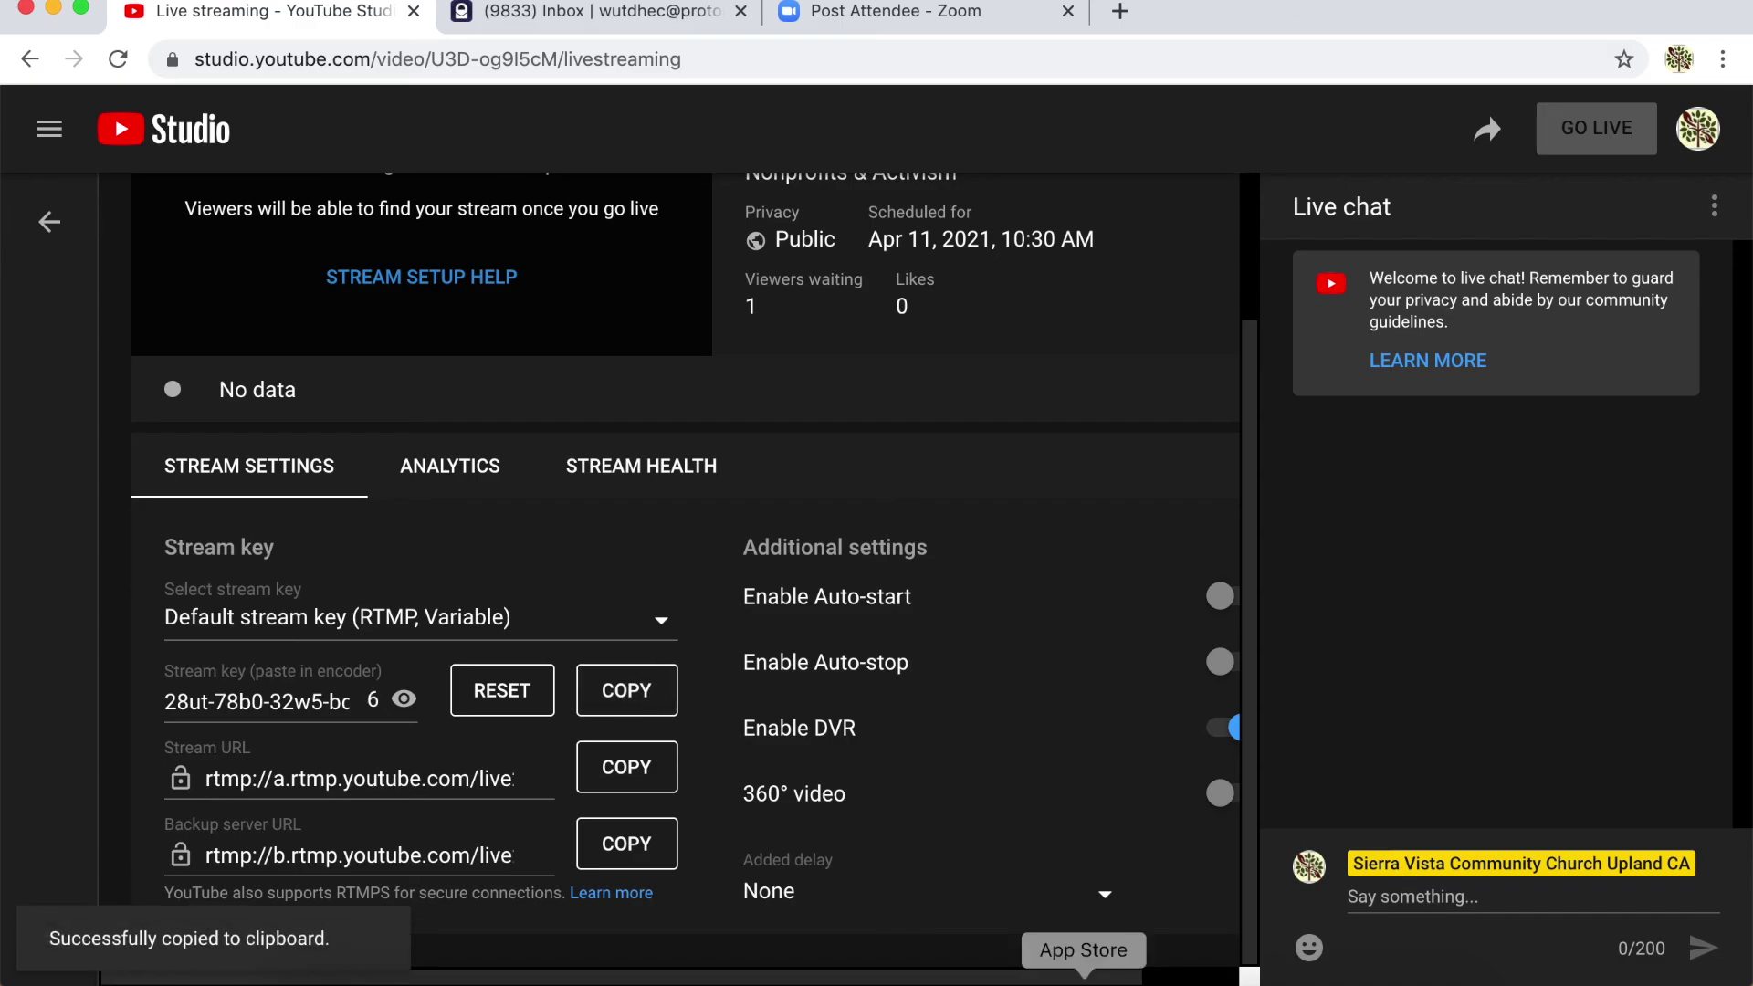
left_click(1226, 979)
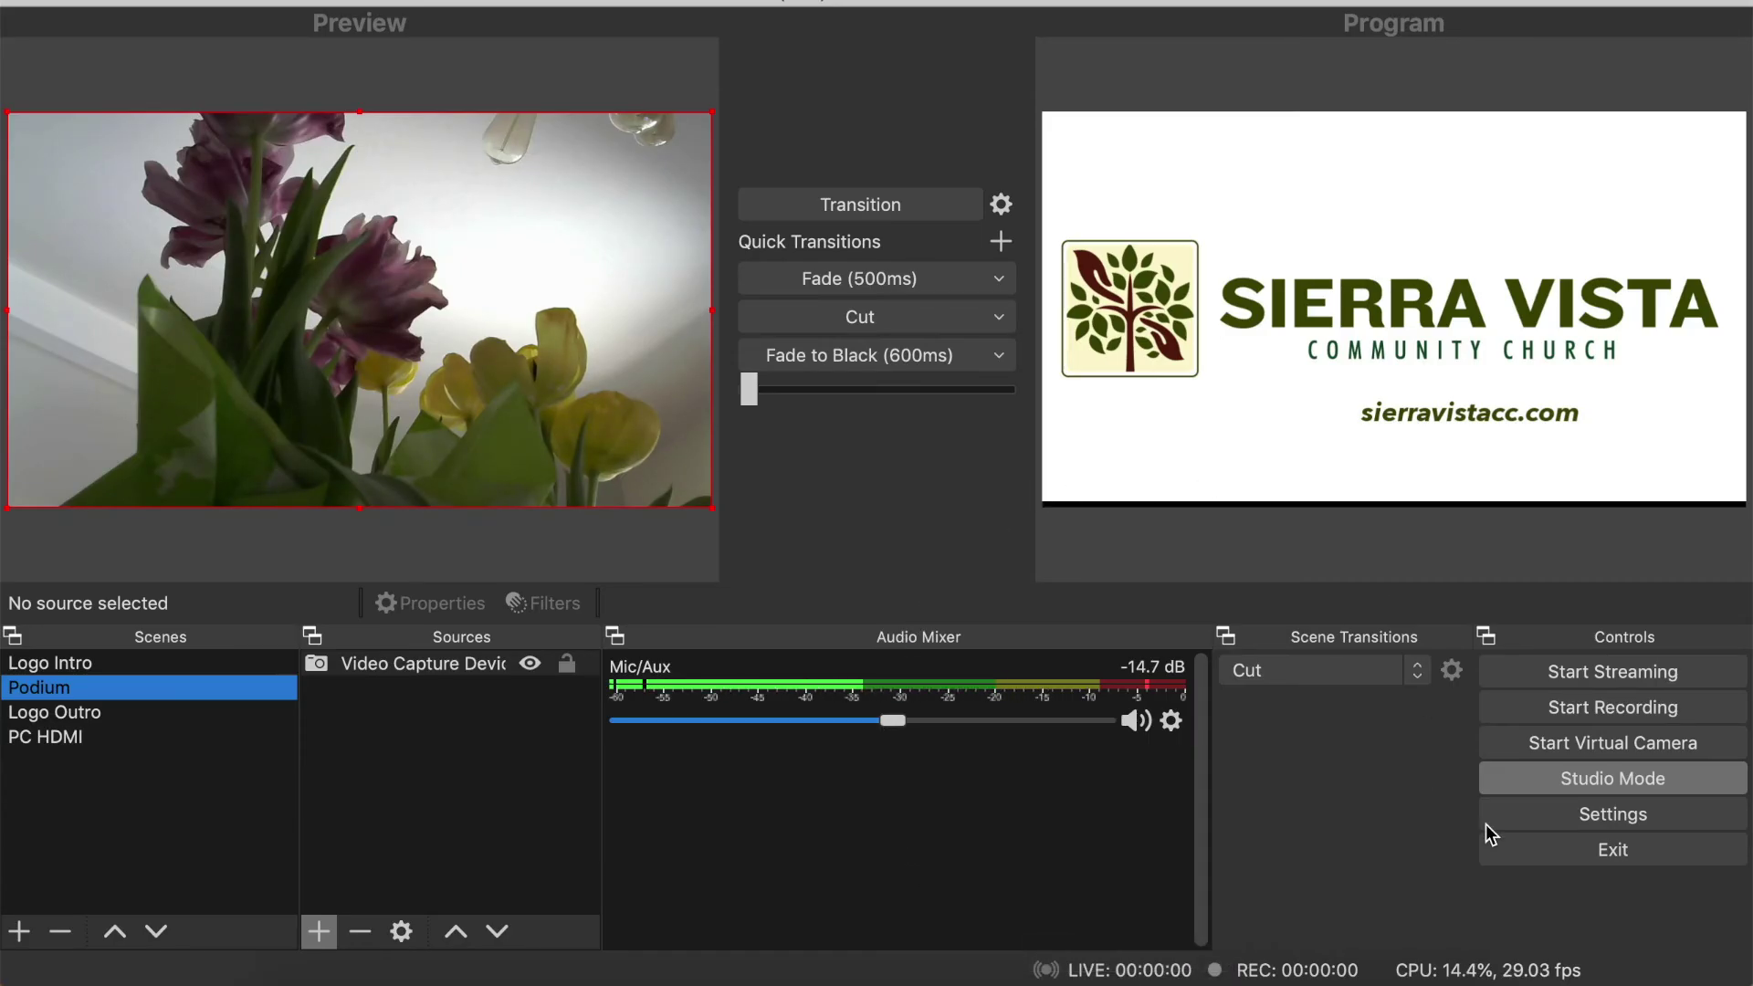
- Paste the copied key over the existing Stream Key in OBS's Stream settings
left_click(1662, 818)
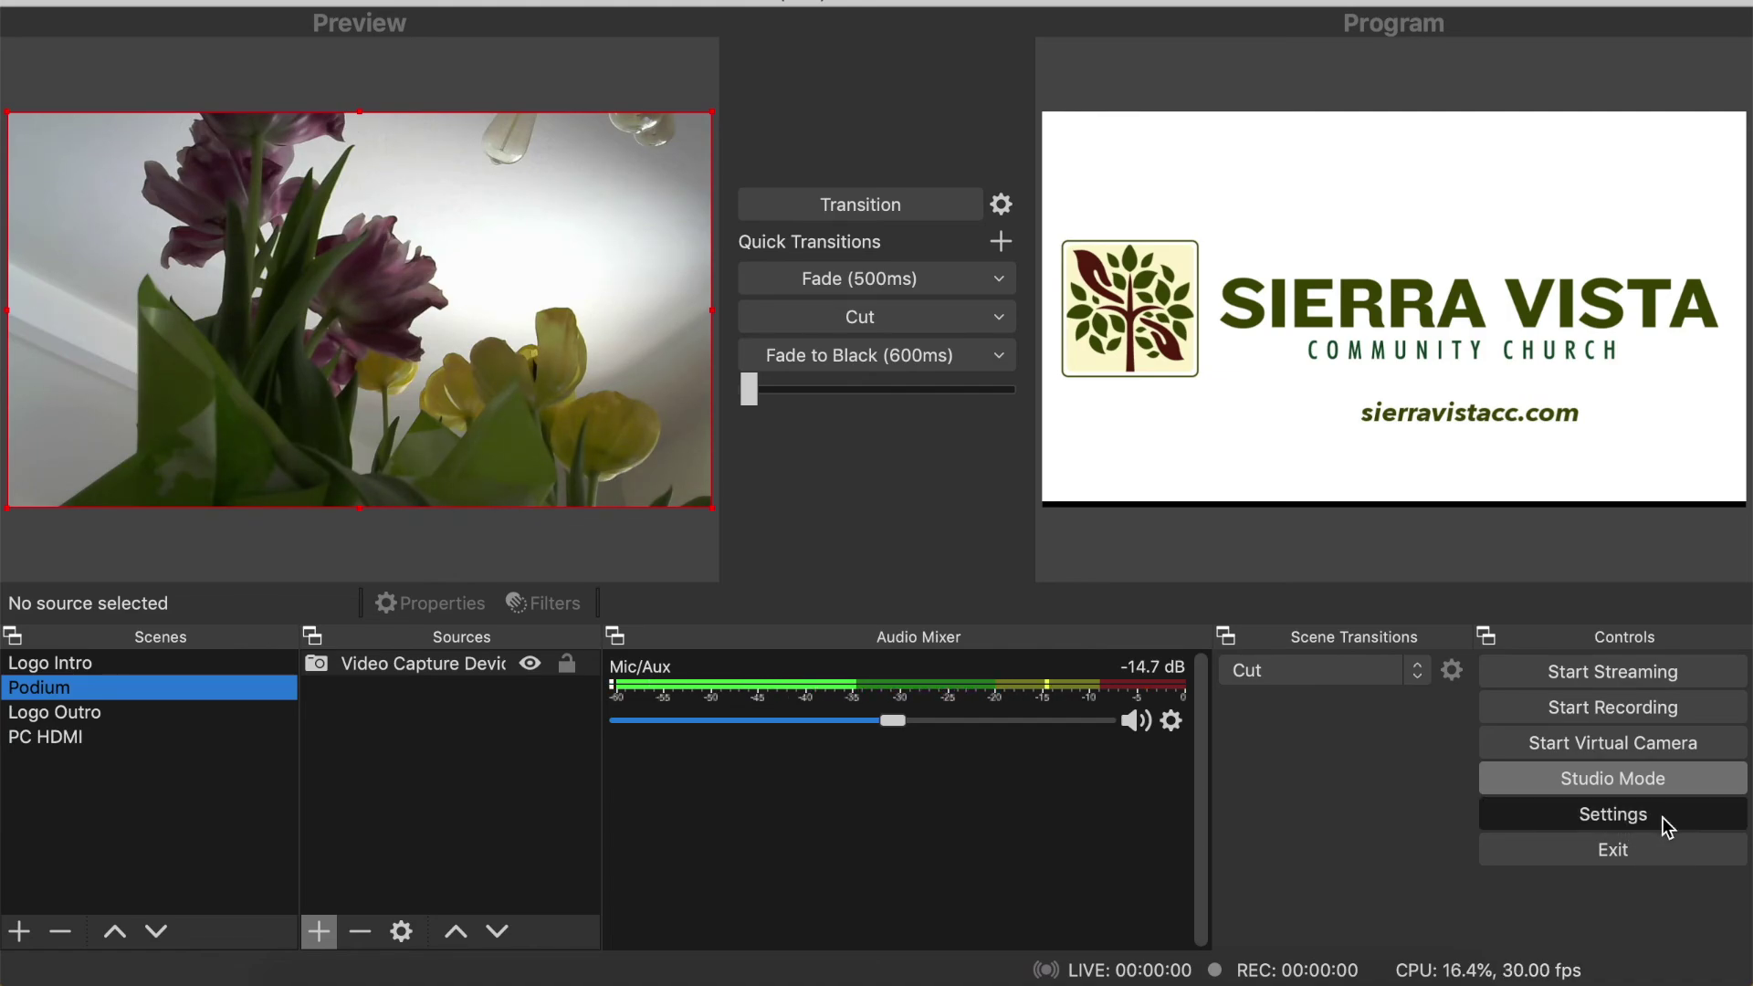
left_click(1576, 818)
left_click(276, 144)
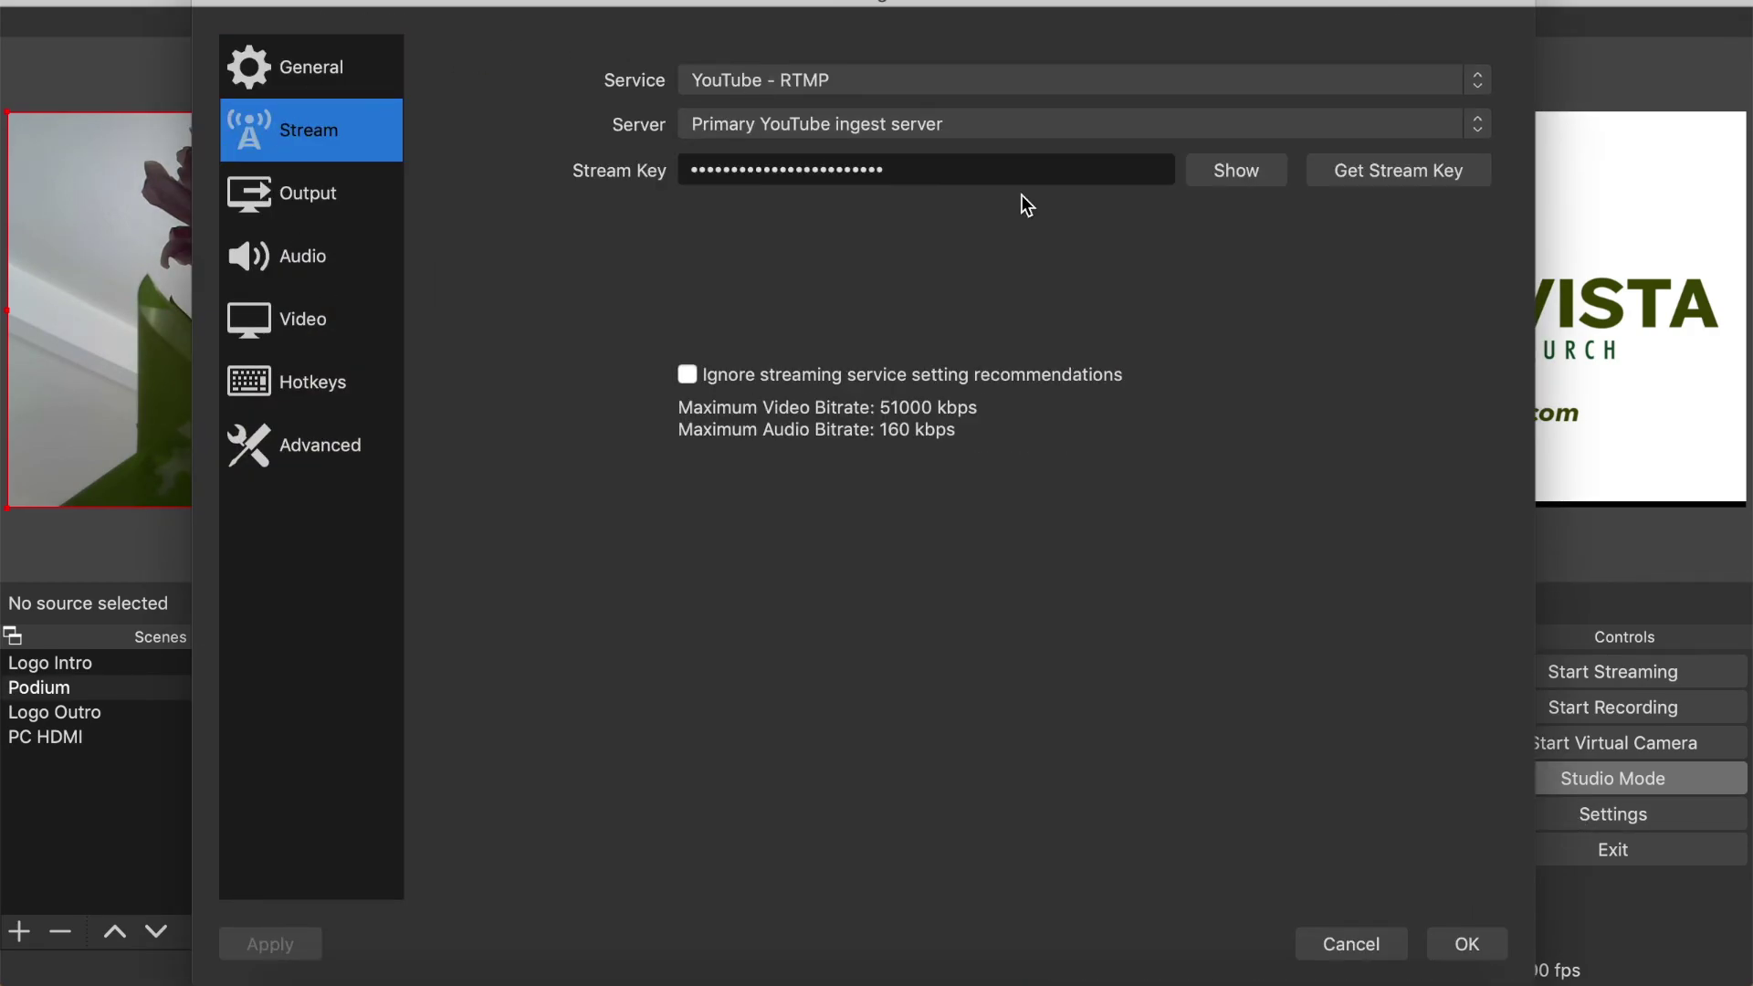
left_click(1213, 174)
left_click_drag(1120, 170, 653, 180)
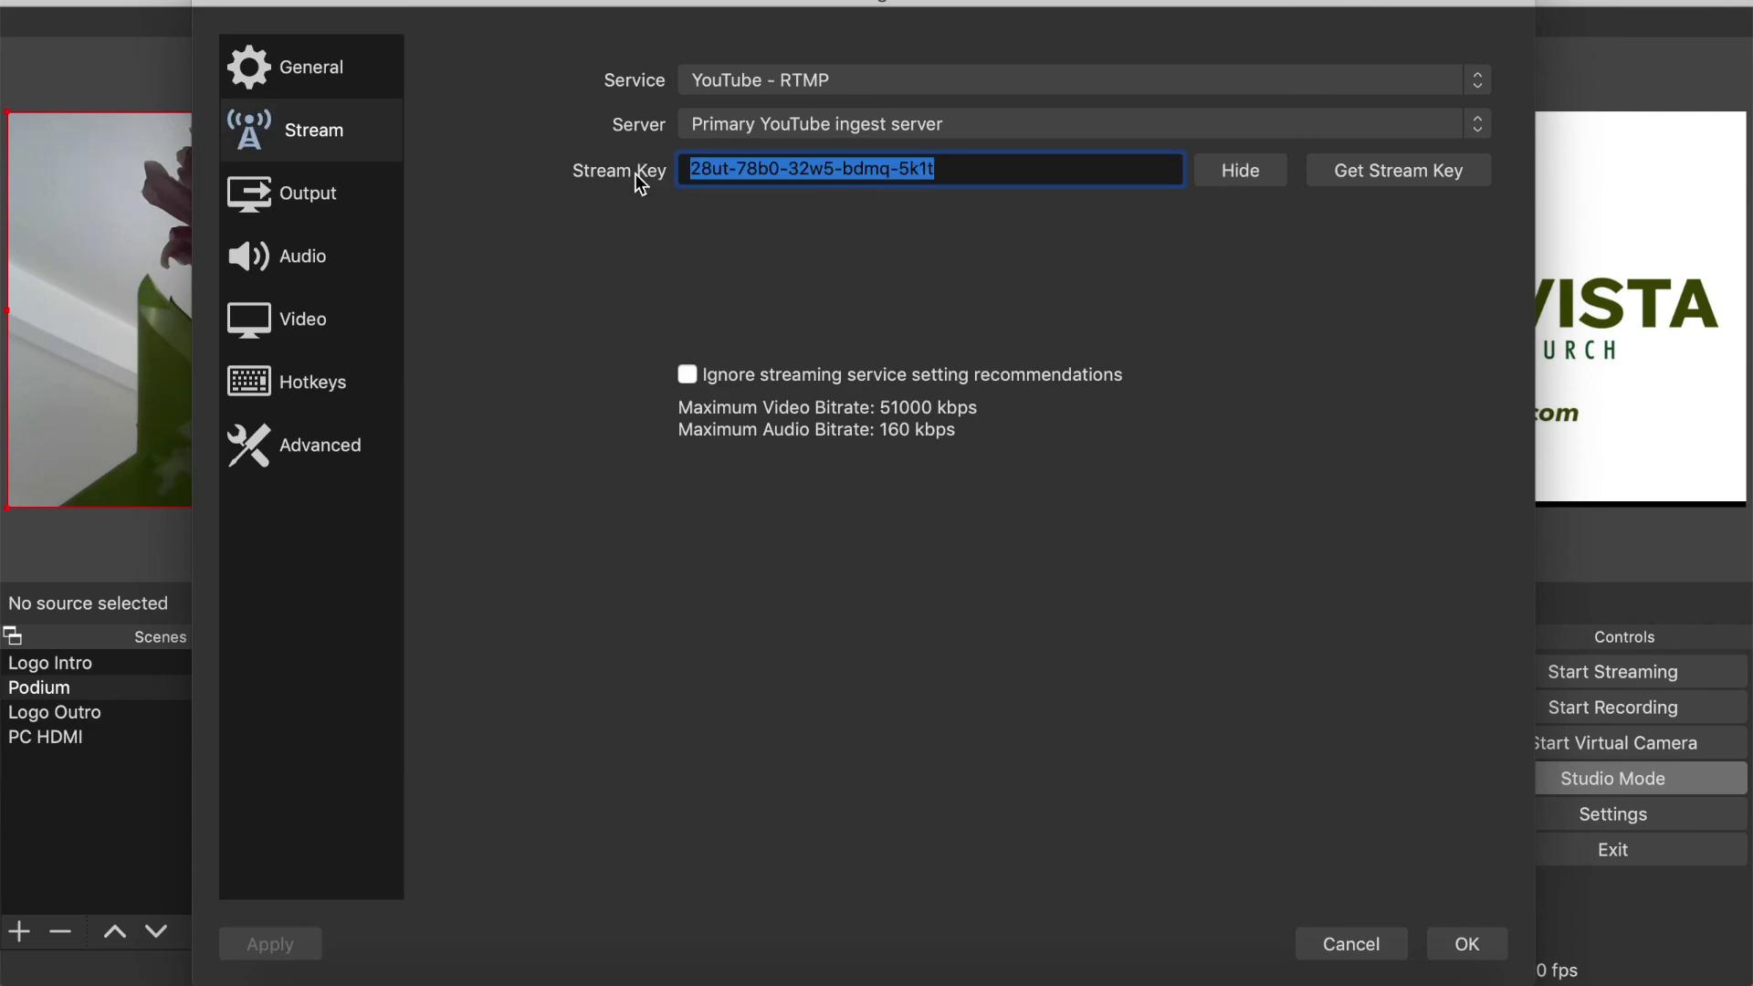
key("super+v")
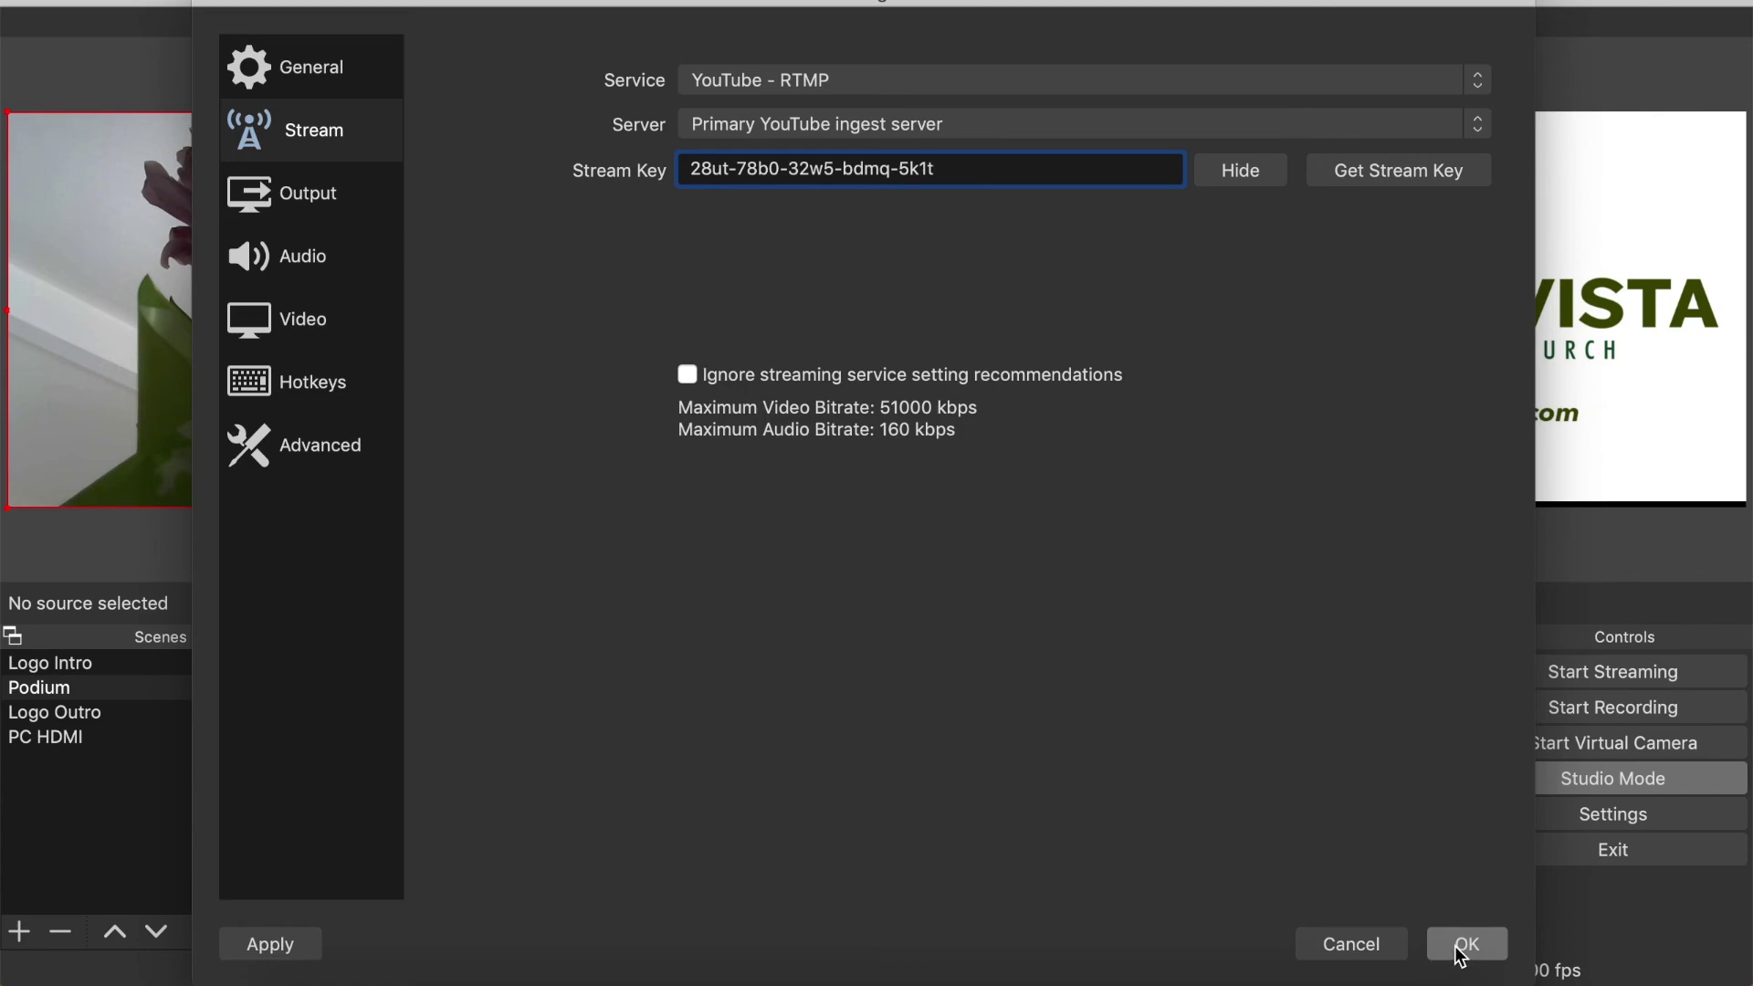
- Cancel the Settings dialog without saving
left_click(1351, 944)
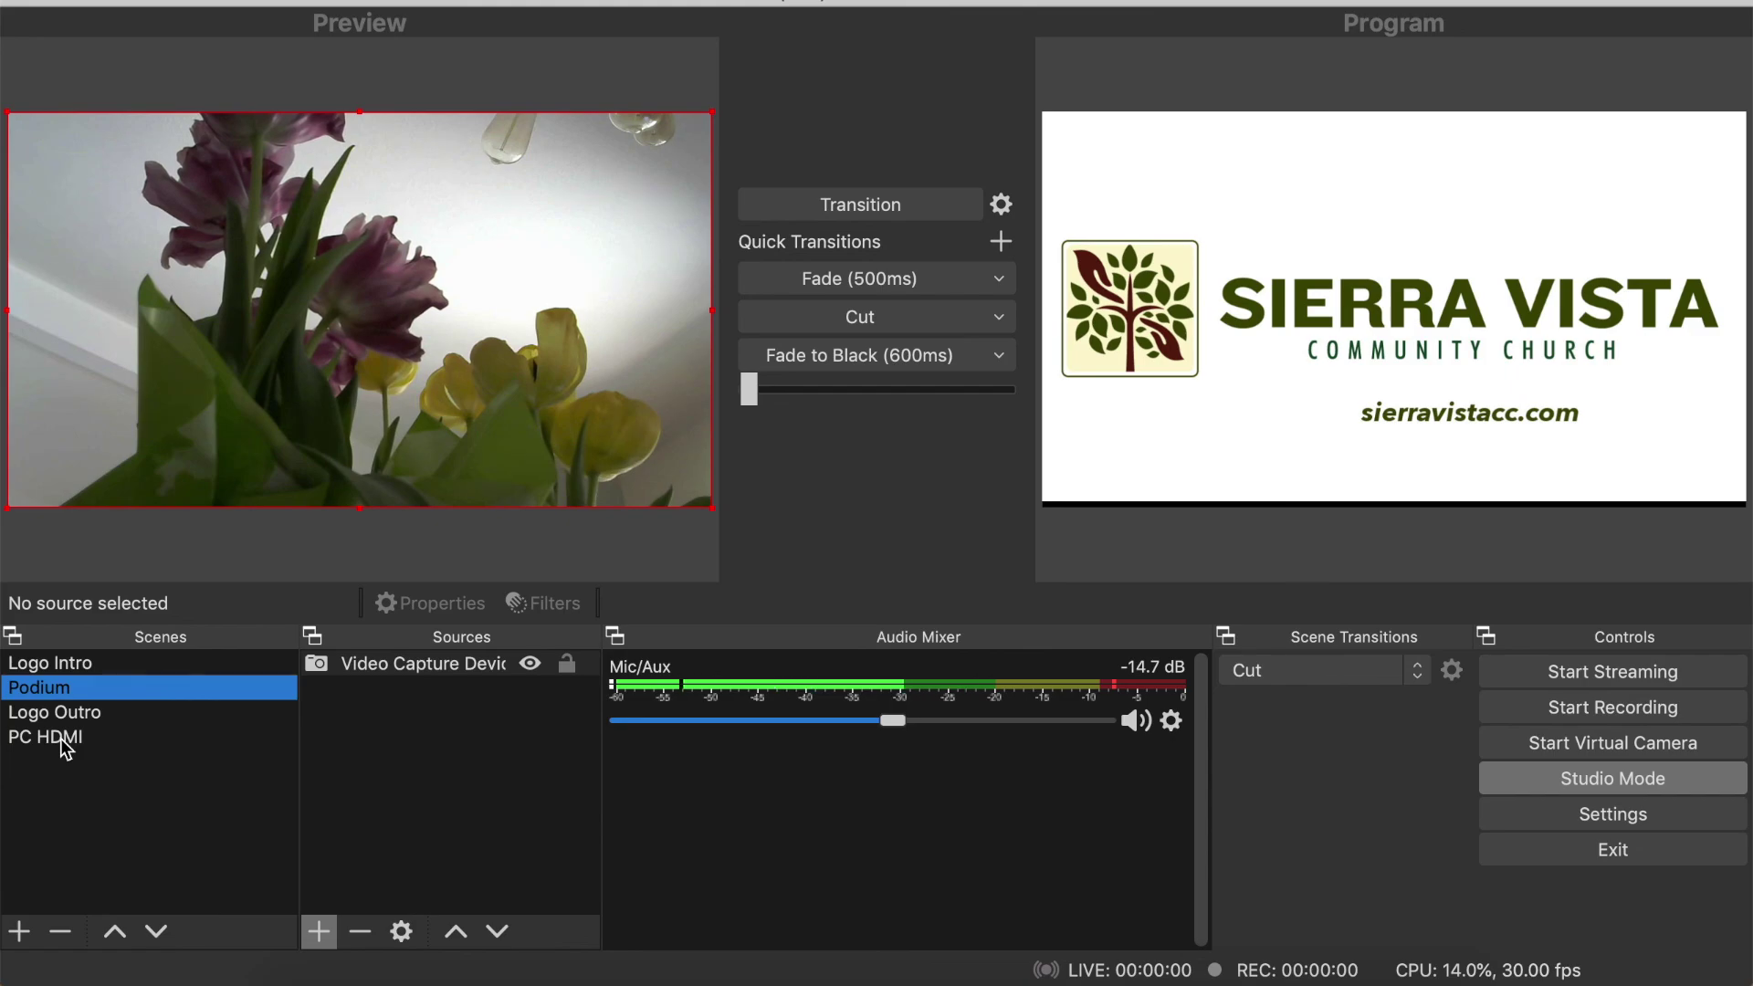
- Fade the Podium camera to program and cue the PC HDMI scene in preview
left_click(60, 738)
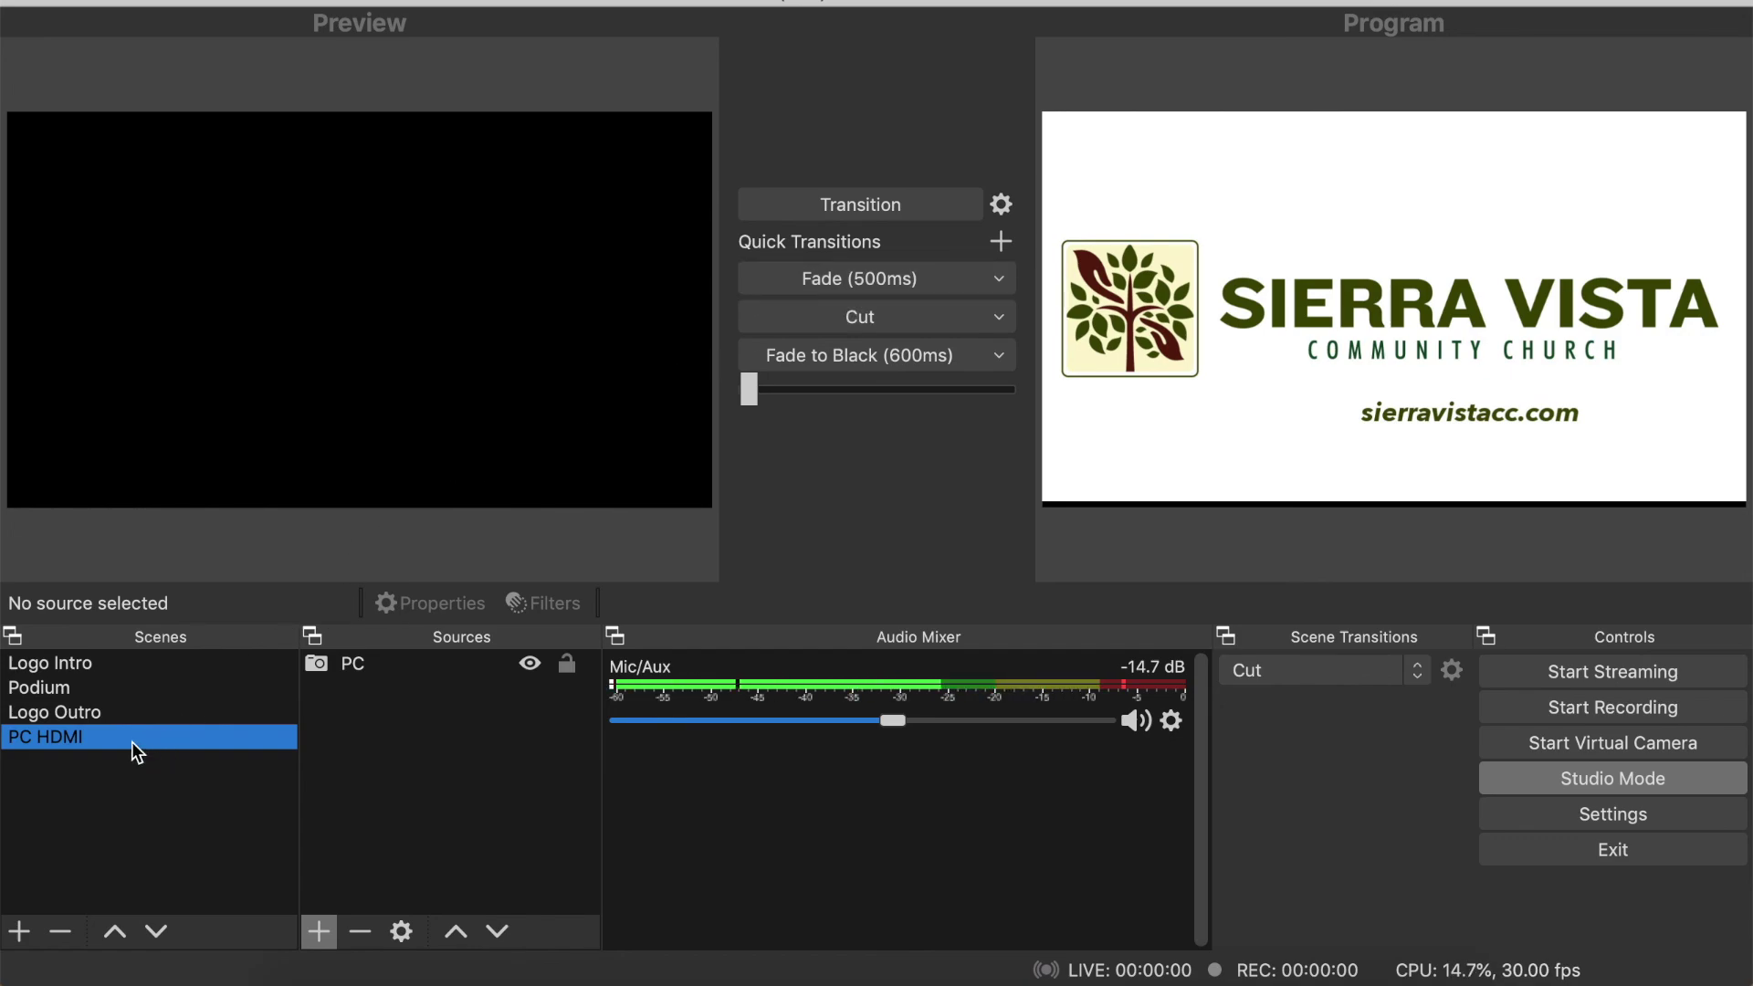
left_click(98, 688)
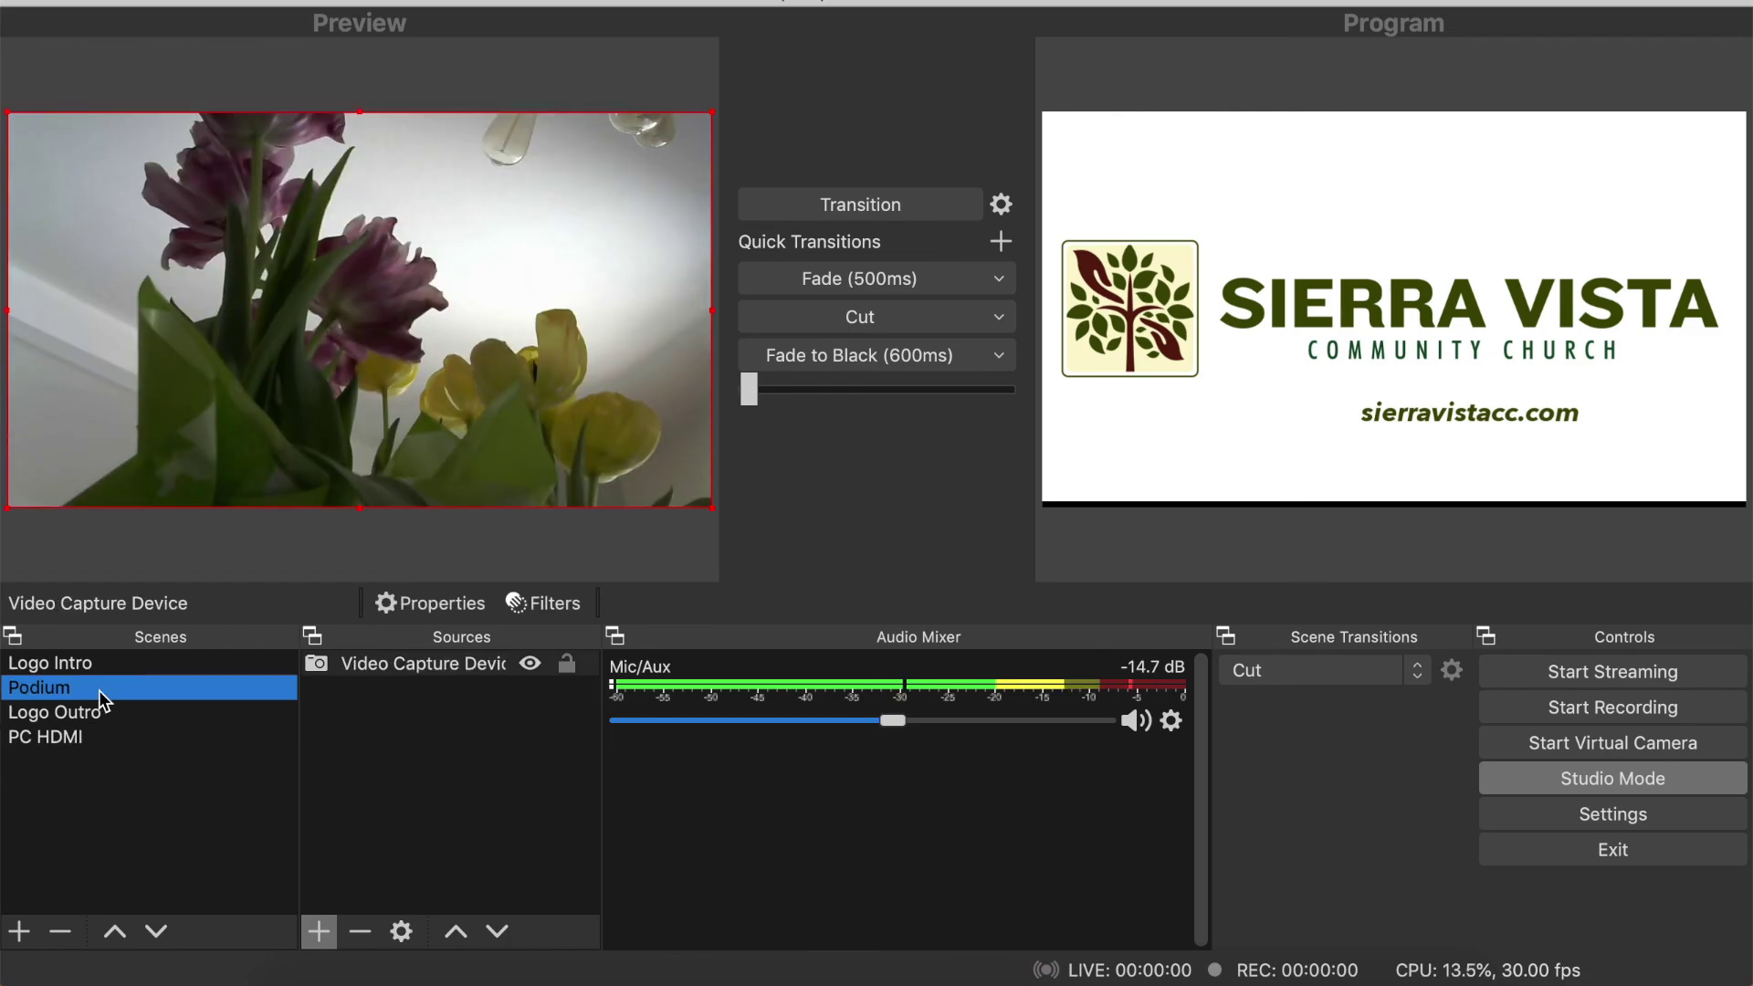
left_click(876, 277)
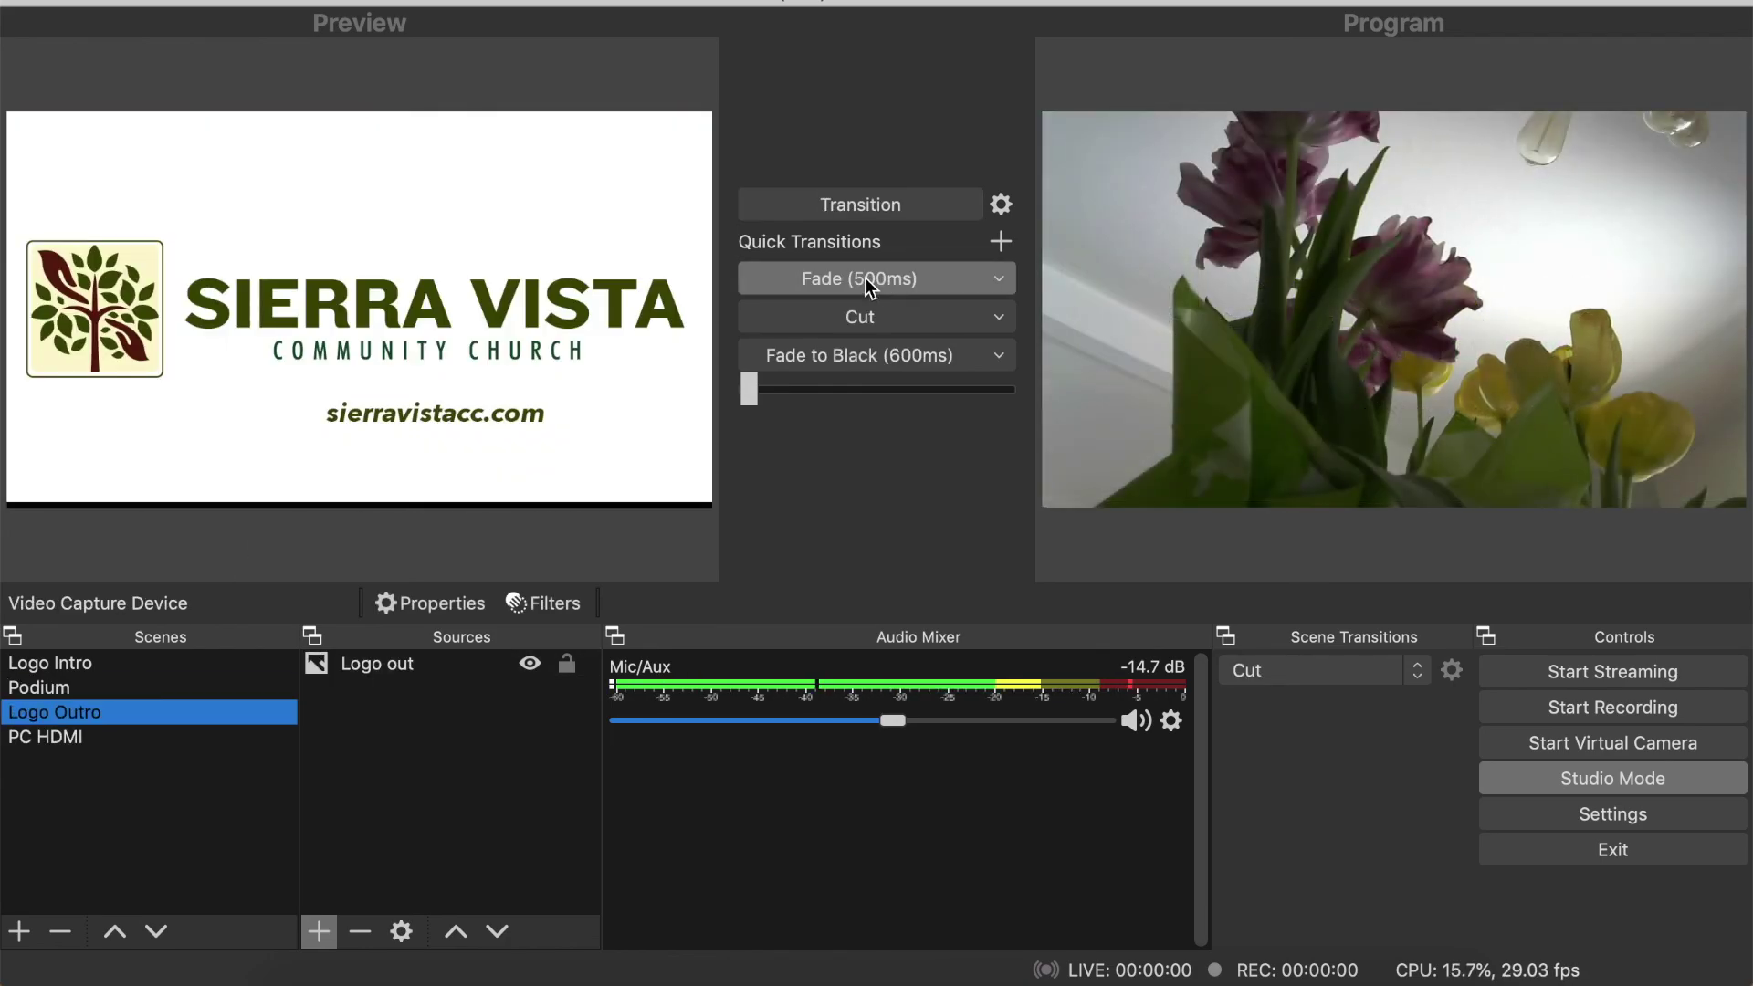
left_click(181, 735)
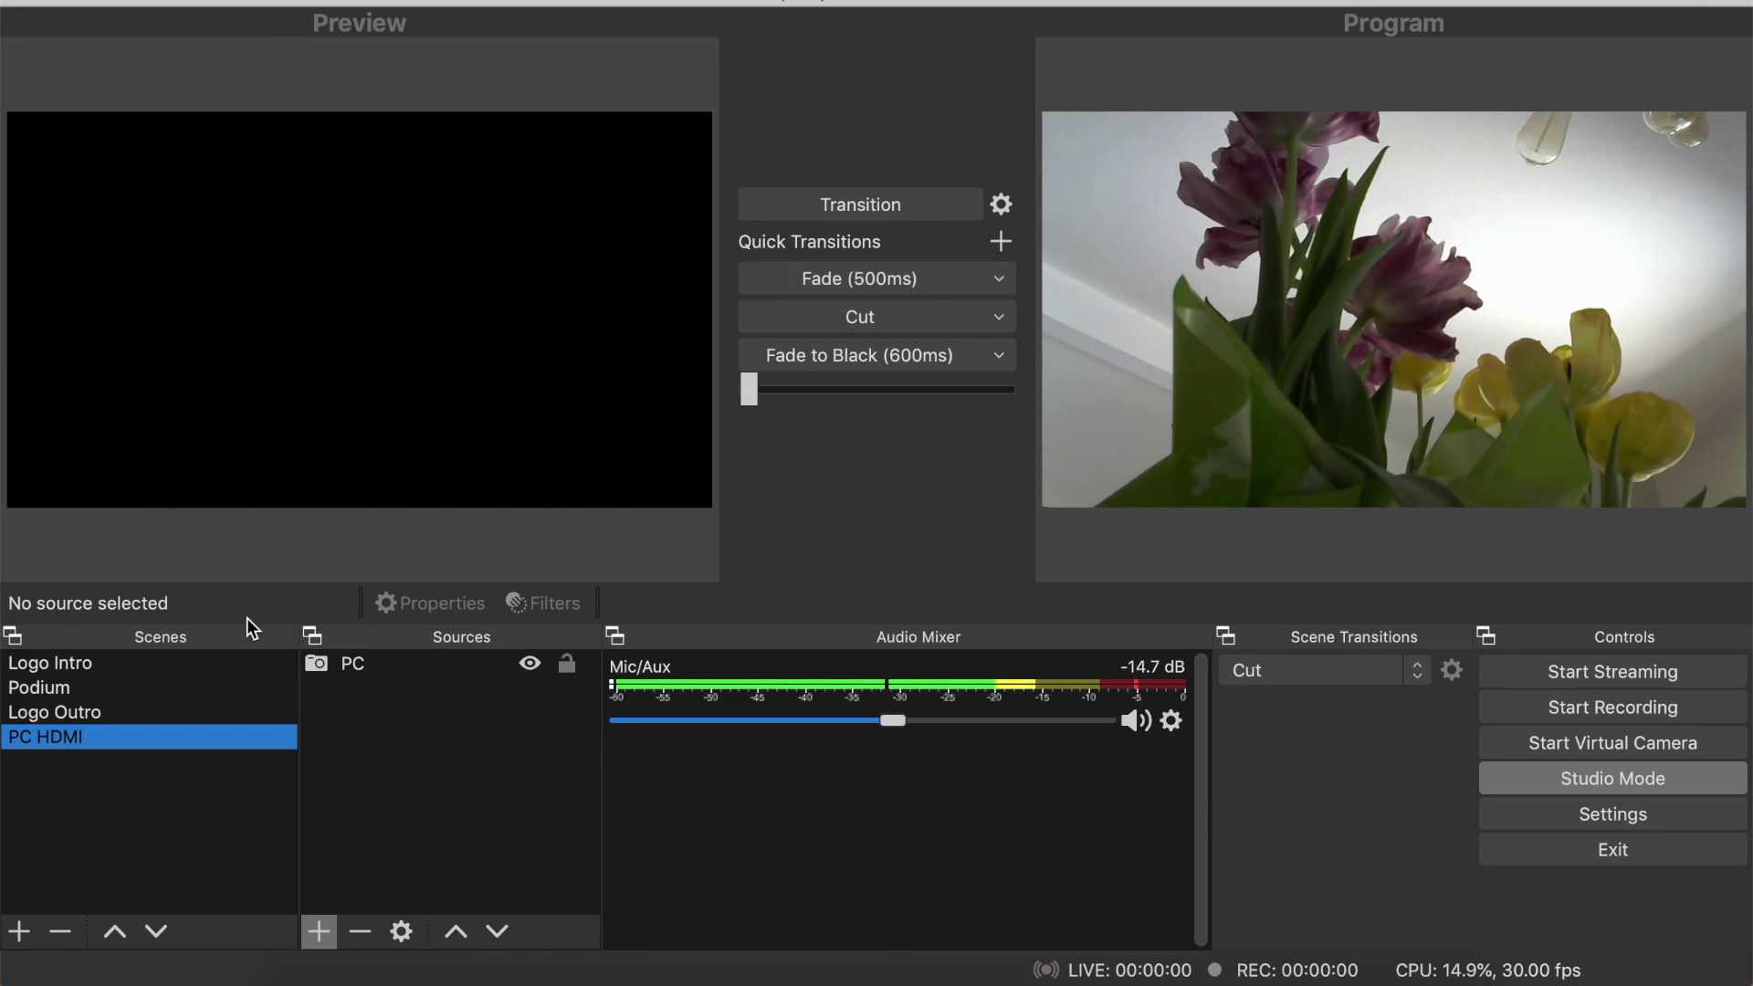
left_click(125, 686)
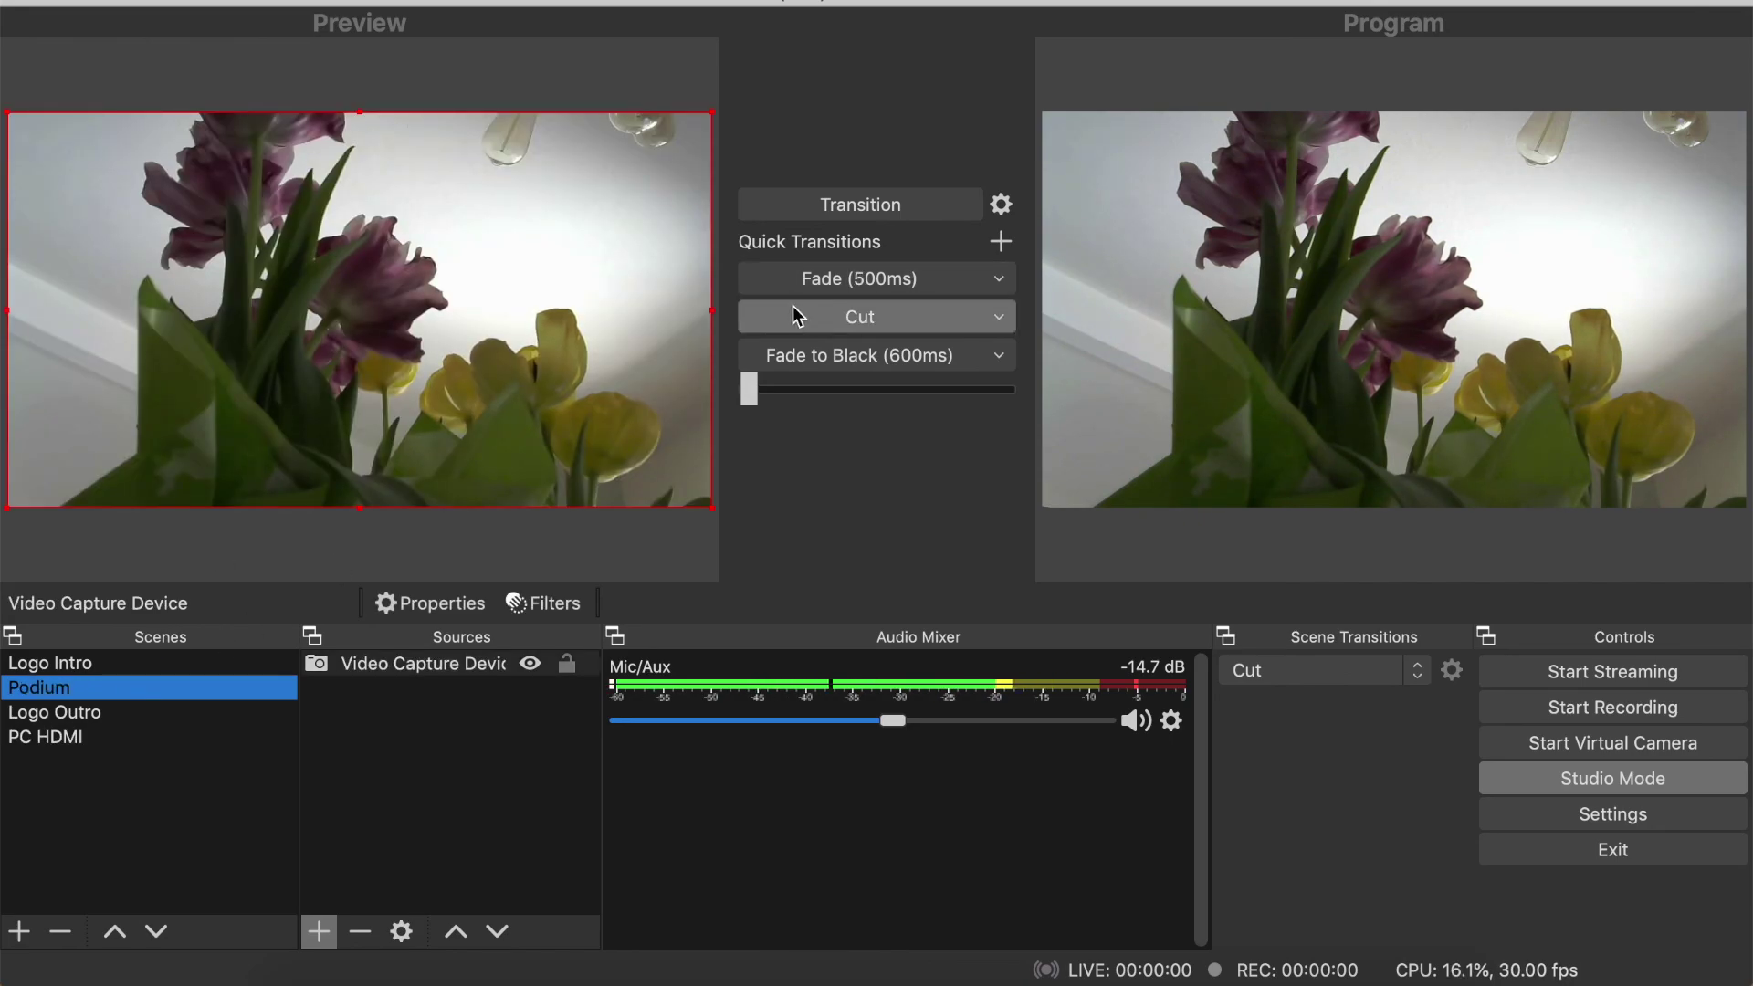
left_click(184, 738)
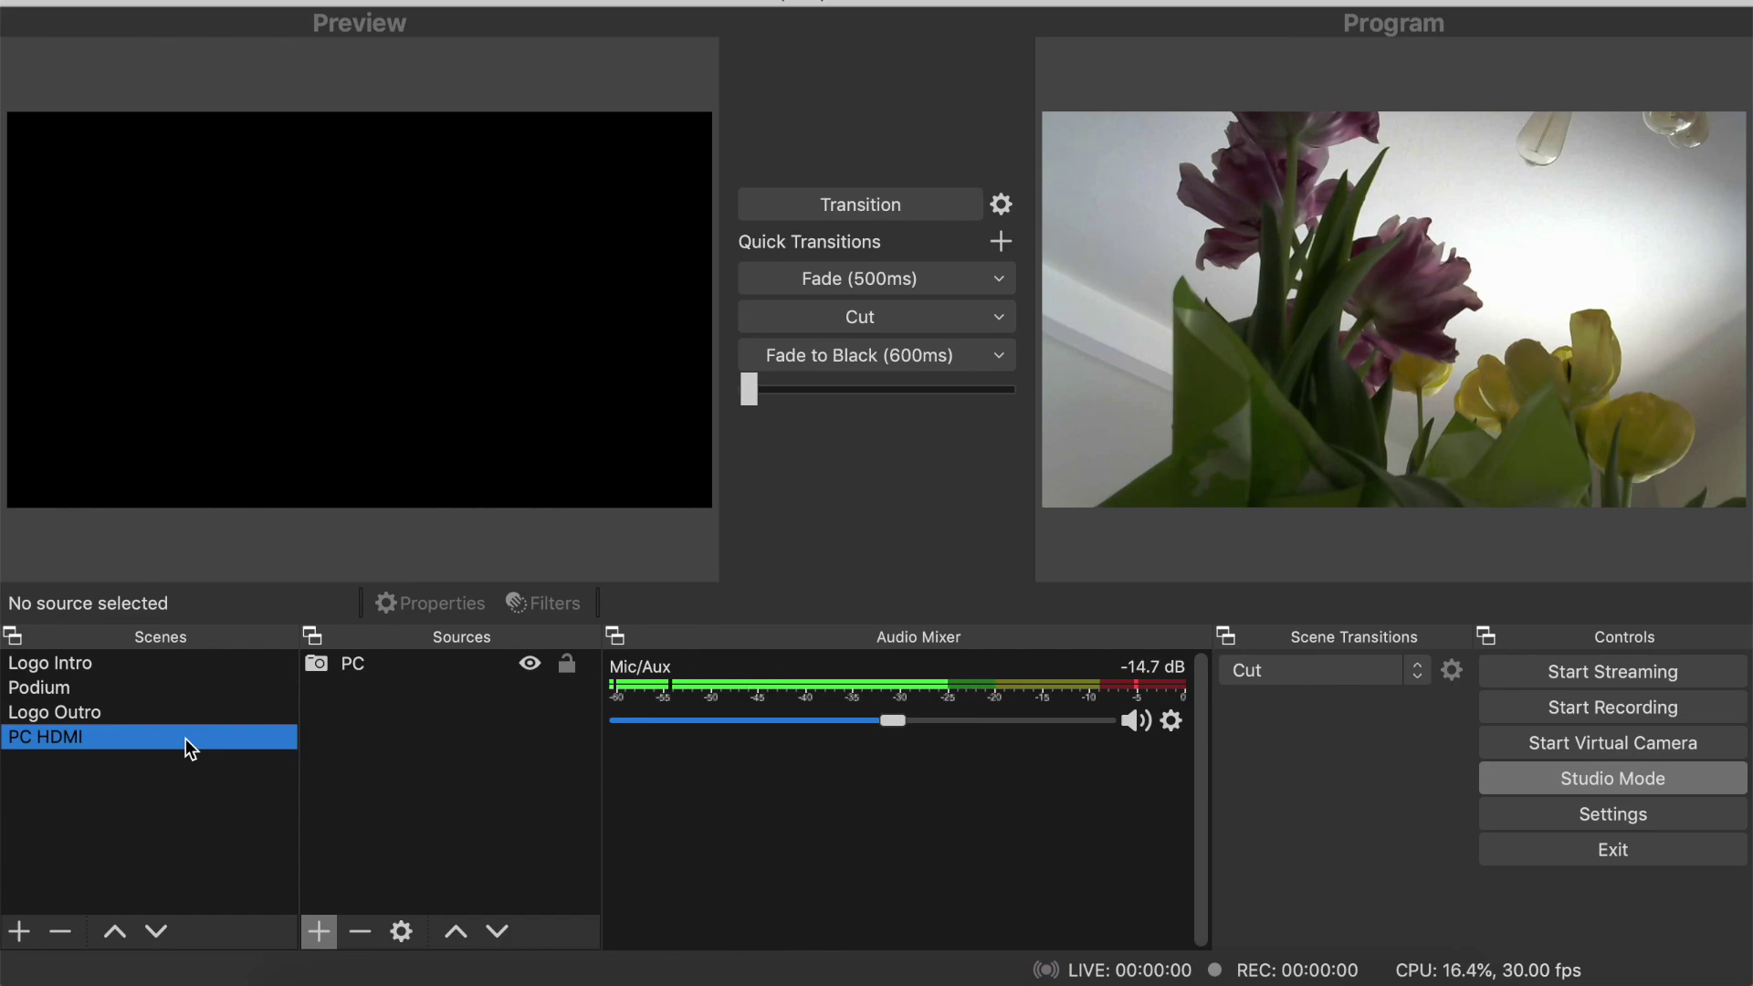